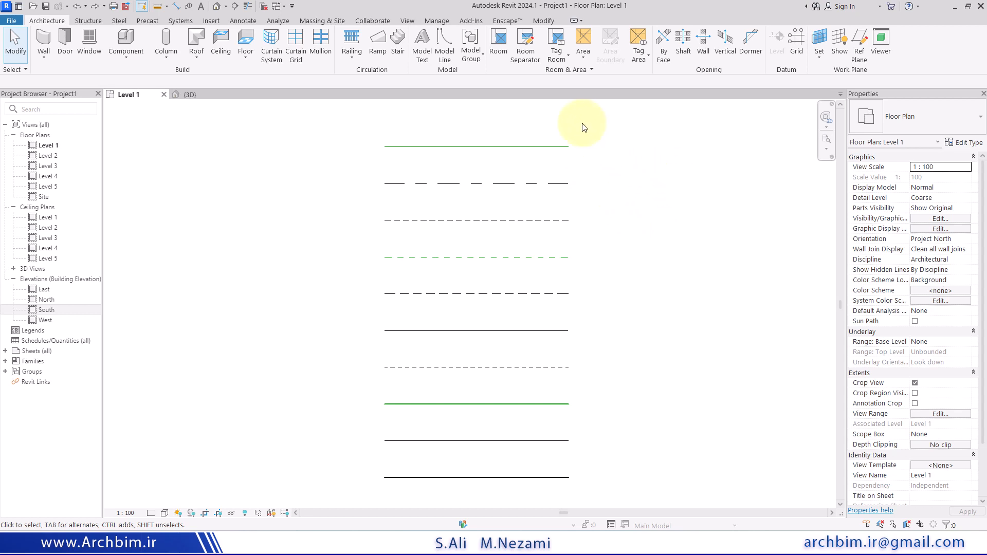
Step: Inspect the line styles of the first four sample lines from the top and the list of available line styles
{"action": "left_click", "coordinate": [567, 147]}
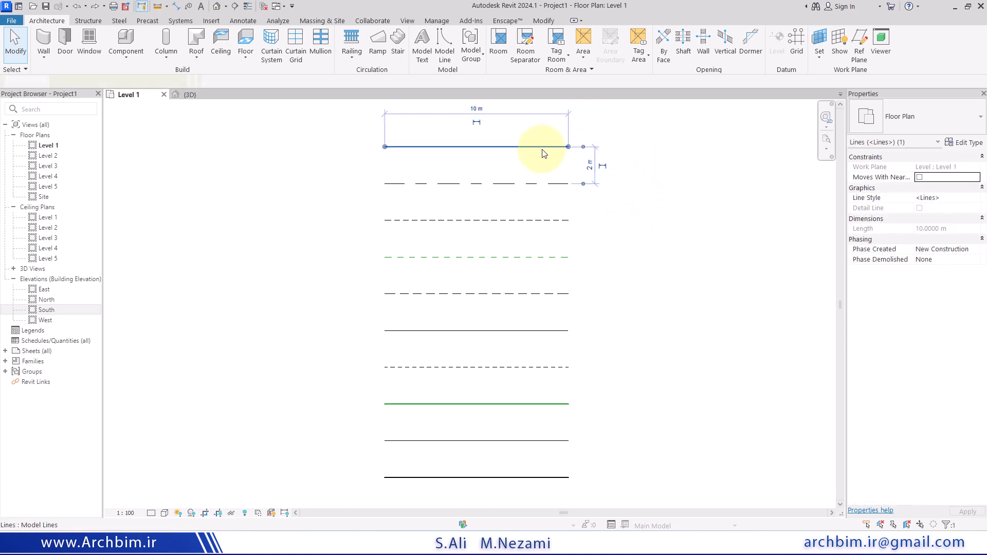
{"action": "left_click", "coordinate": [705, 293]}
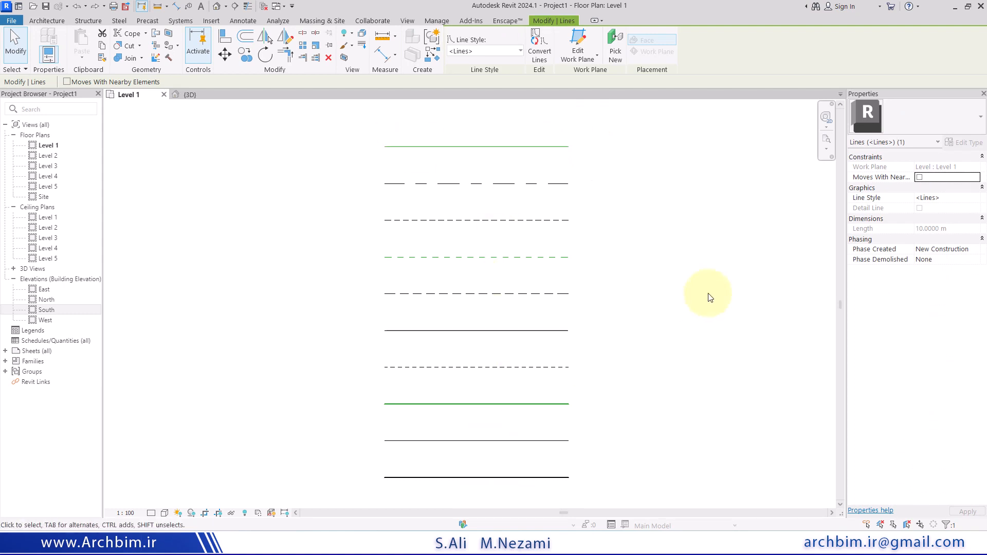
{"action": "left_click", "coordinate": [546, 155]}
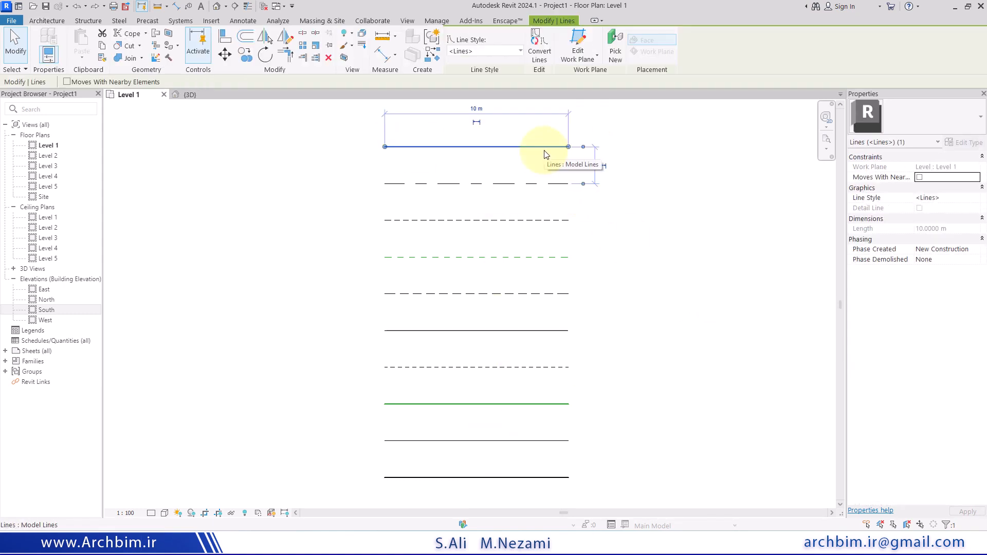
{"action": "left_click", "coordinate": [663, 181]}
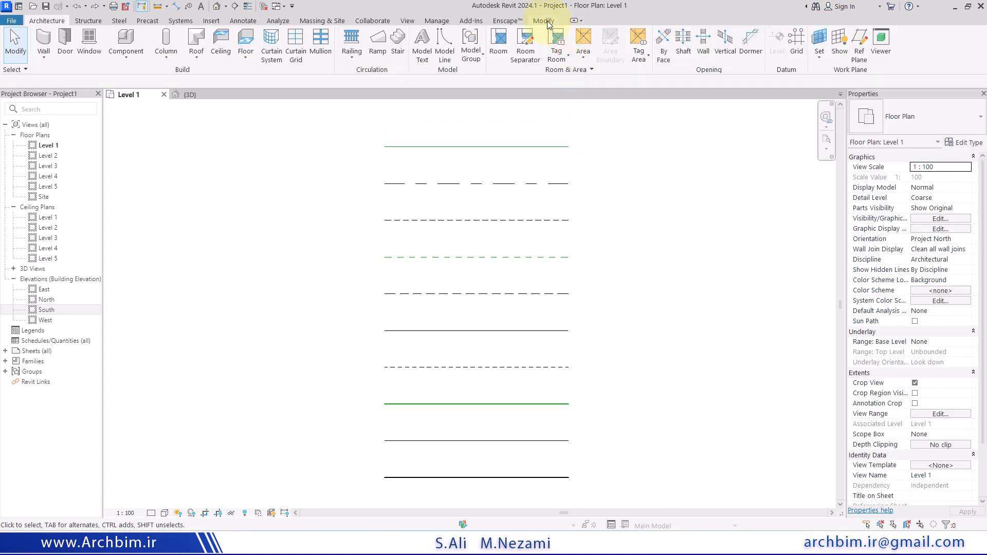
{"action": "left_click", "coordinate": [544, 21]}
{"action": "left_click", "coordinate": [512, 147]}
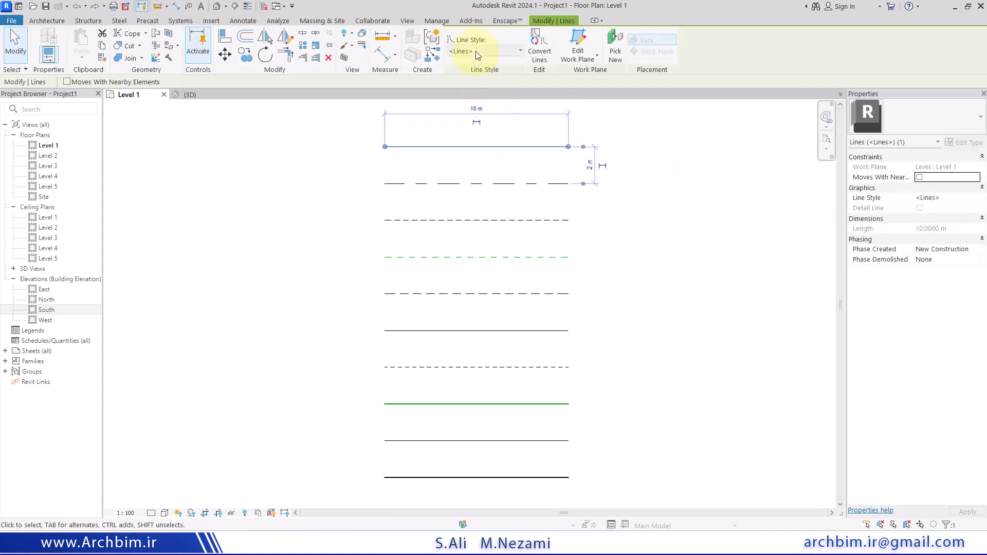
{"action": "left_click", "coordinate": [502, 185]}
{"action": "left_click", "coordinate": [508, 221]}
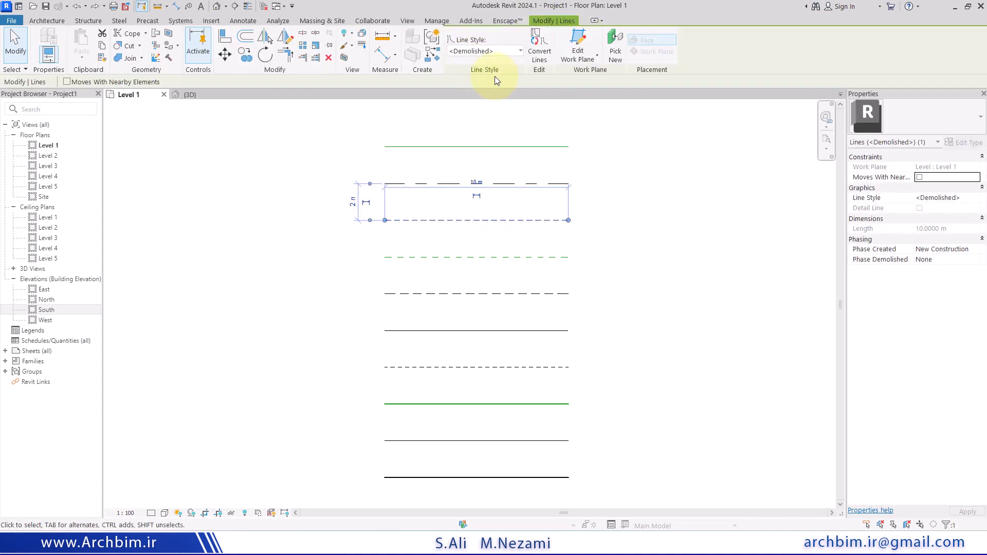
{"action": "left_click", "coordinate": [463, 51]}
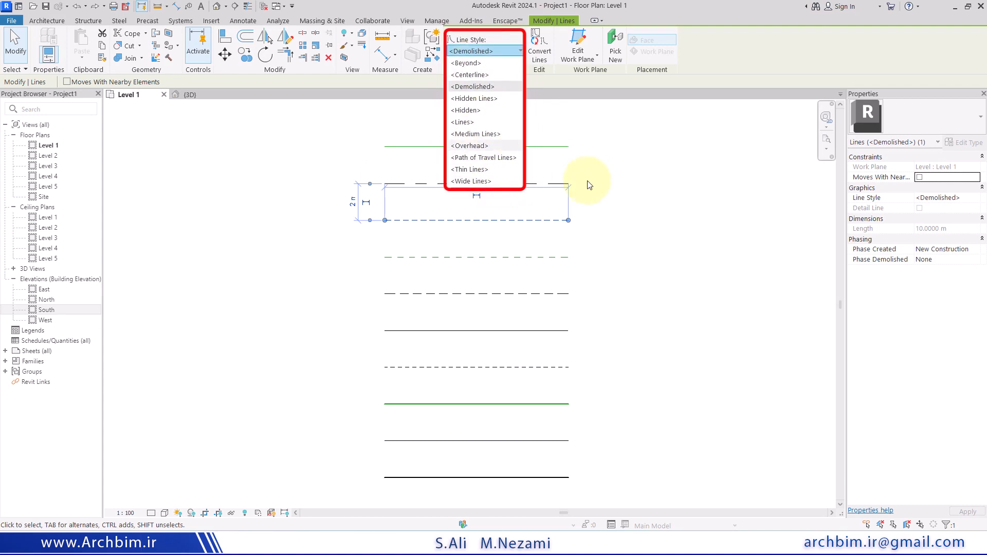
{"action": "left_click", "coordinate": [513, 257]}
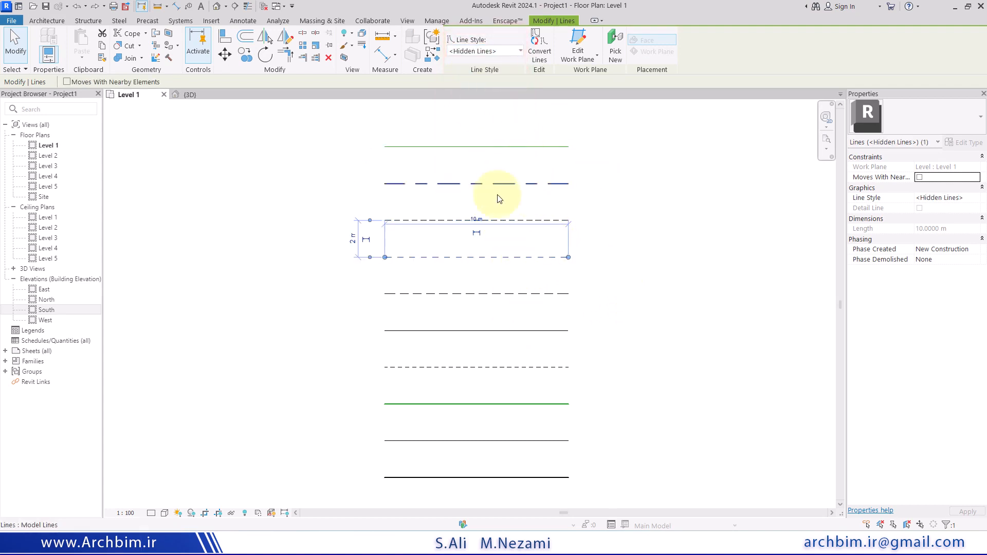
Step: Toggle the Thin Lines display on and back off to compare the line weights of the sample lines
{"action": "scroll", "coordinate": [489, 412], "scroll_direction": "up", "scroll_amount": 5}
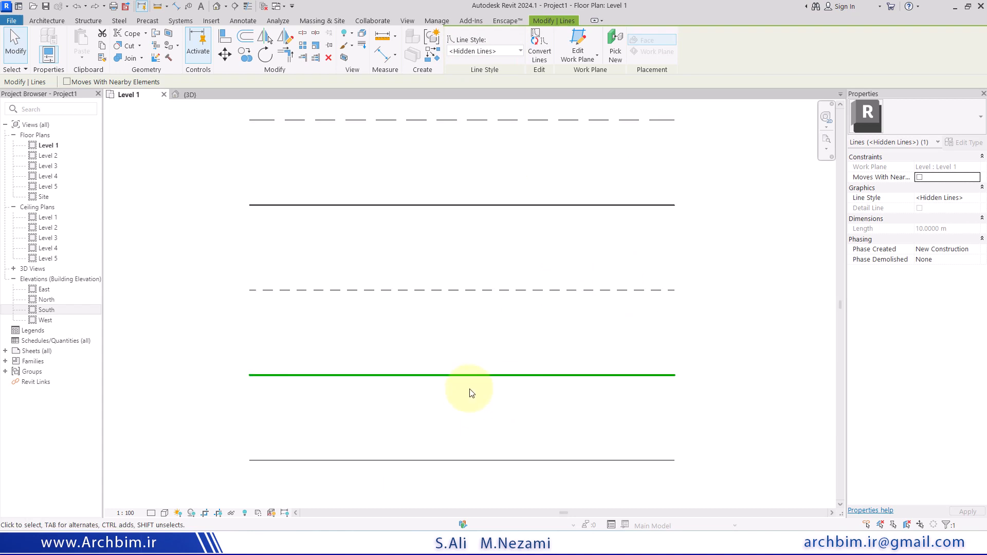
{"action": "middle_click_drag", "start_coordinate": [469, 392], "coordinate": [483, 326]}
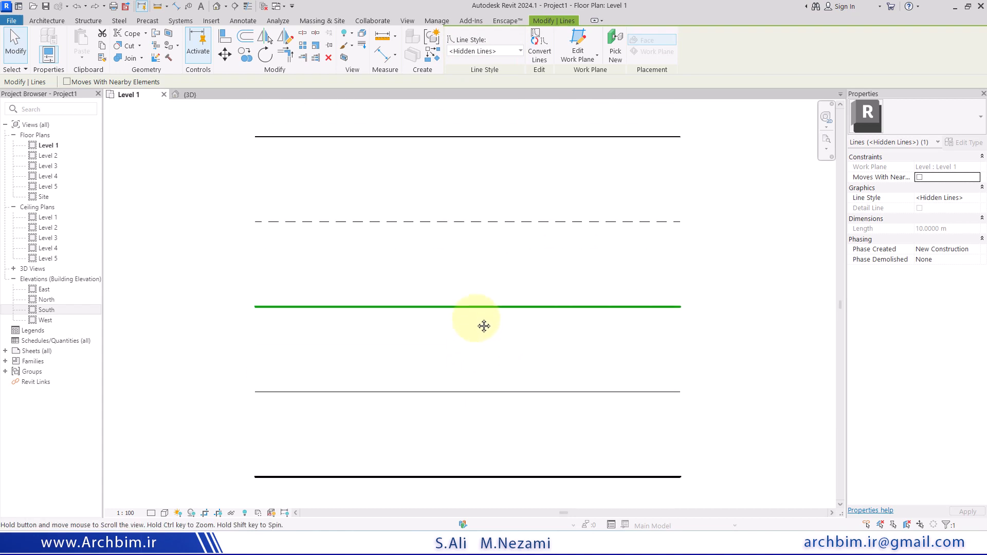
{"action": "left_click", "coordinate": [248, 6]}
{"action": "left_click", "coordinate": [248, 7]}
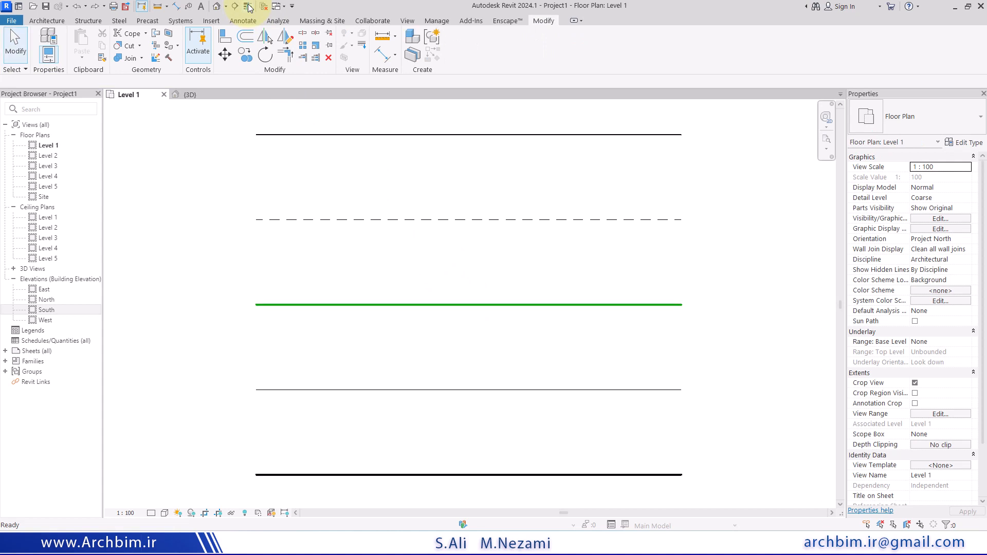
{"action": "scroll", "coordinate": [525, 291], "scroll_direction": "down", "scroll_amount": 4}
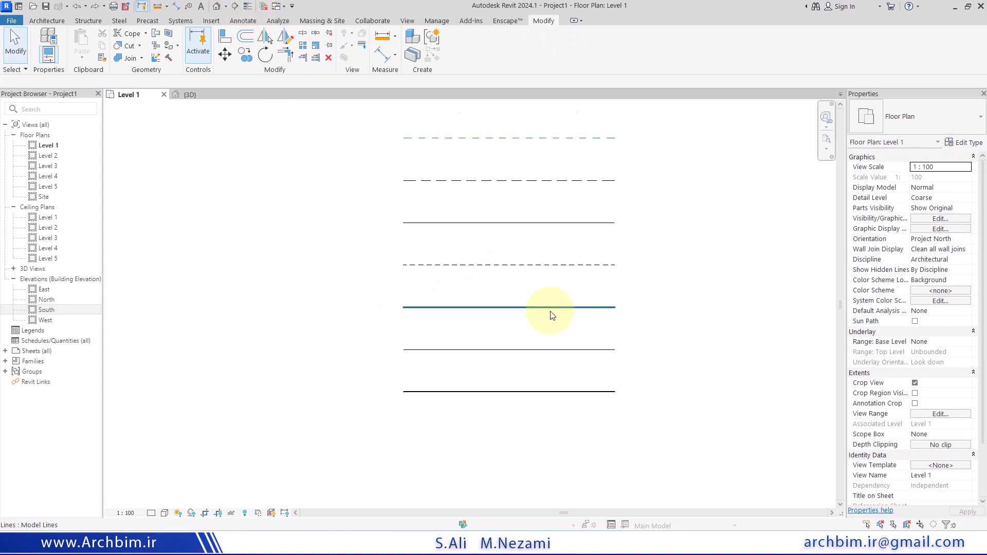
{"action": "middle_click_drag", "start_coordinate": [626, 233], "coordinate": [639, 269]}
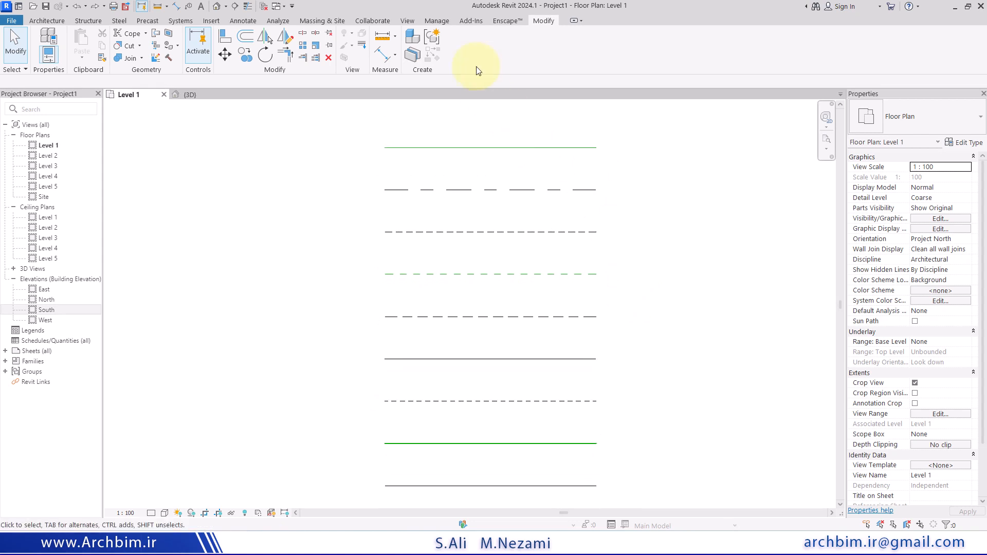
Step: Select the topmost green line and open its Override by Element graphics settings for the current view
{"action": "left_click", "coordinate": [529, 148]}
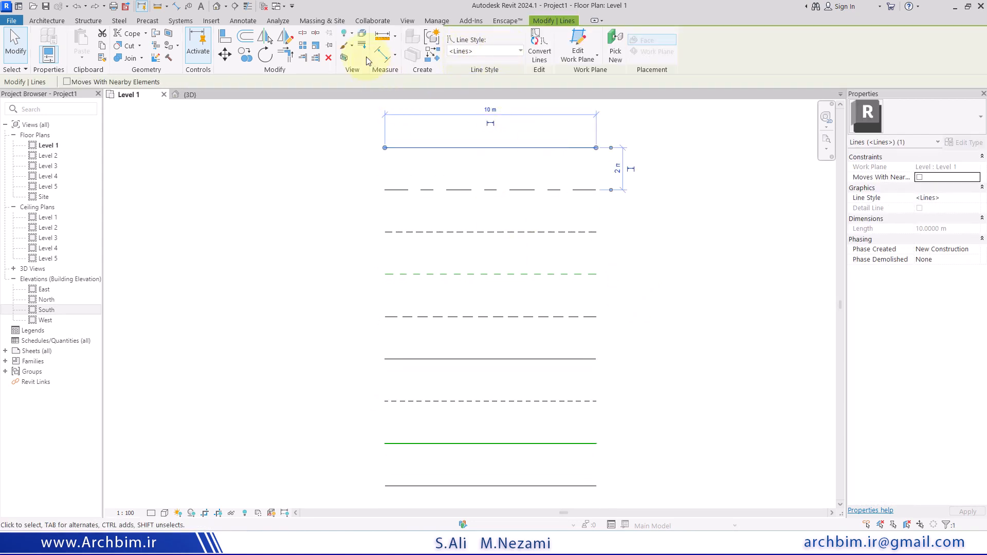
{"action": "middle_click_drag", "start_coordinate": [520, 179], "coordinate": [511, 227]}
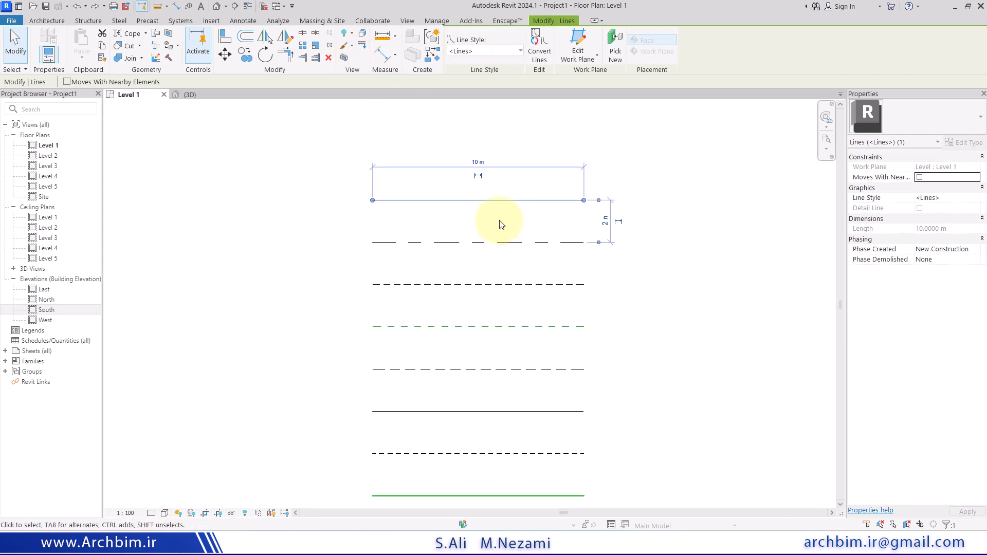
{"action": "left_click", "coordinate": [492, 222]}
{"action": "left_click", "coordinate": [486, 201]}
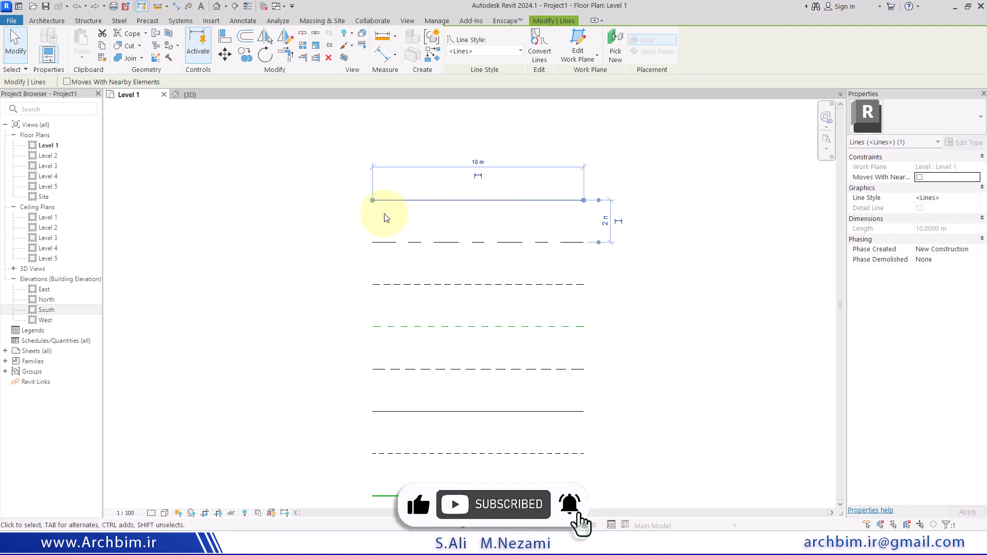
{"action": "scroll", "coordinate": [485, 215], "scroll_direction": "up", "scroll_amount": 2}
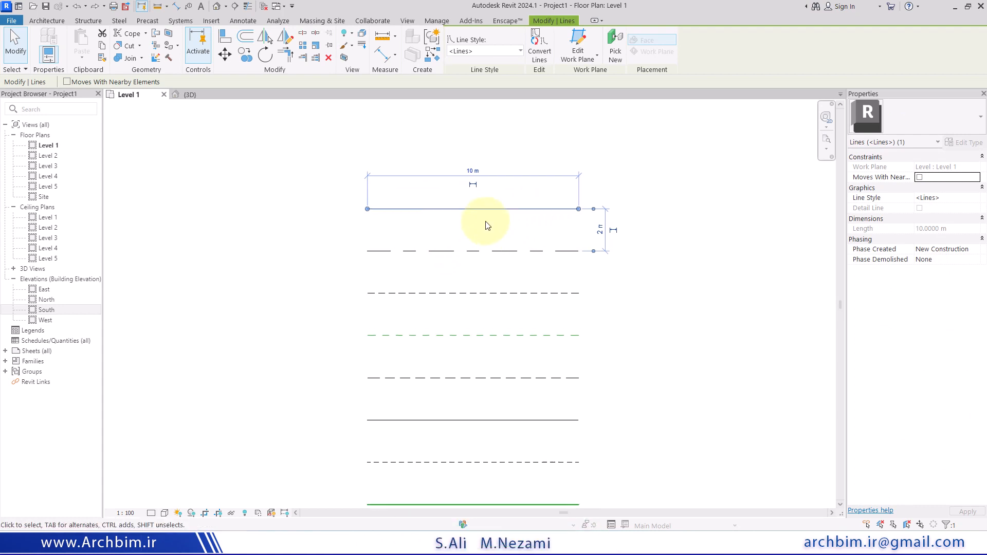
{"action": "middle_click_drag", "start_coordinate": [483, 225], "coordinate": [381, 214]}
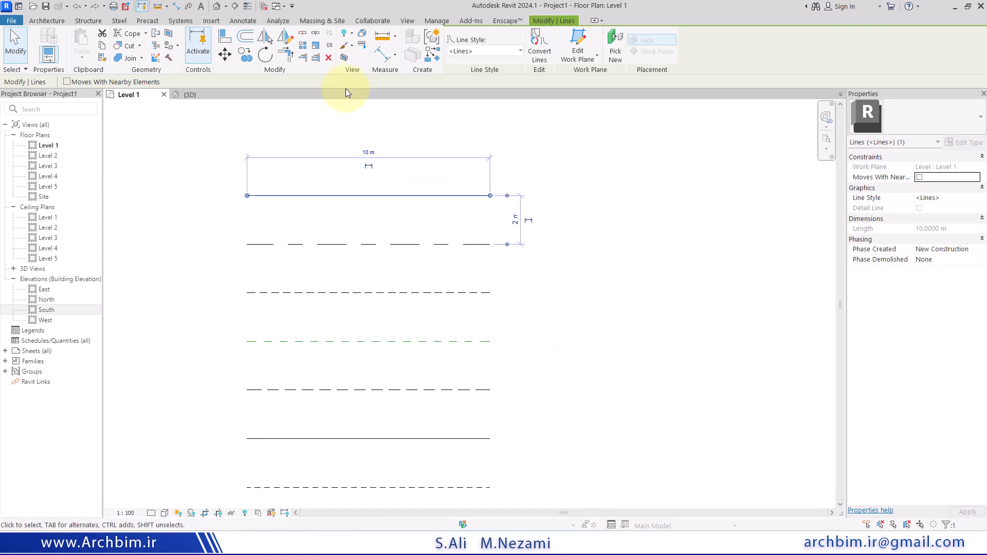
{"action": "left_click", "coordinate": [351, 47]}
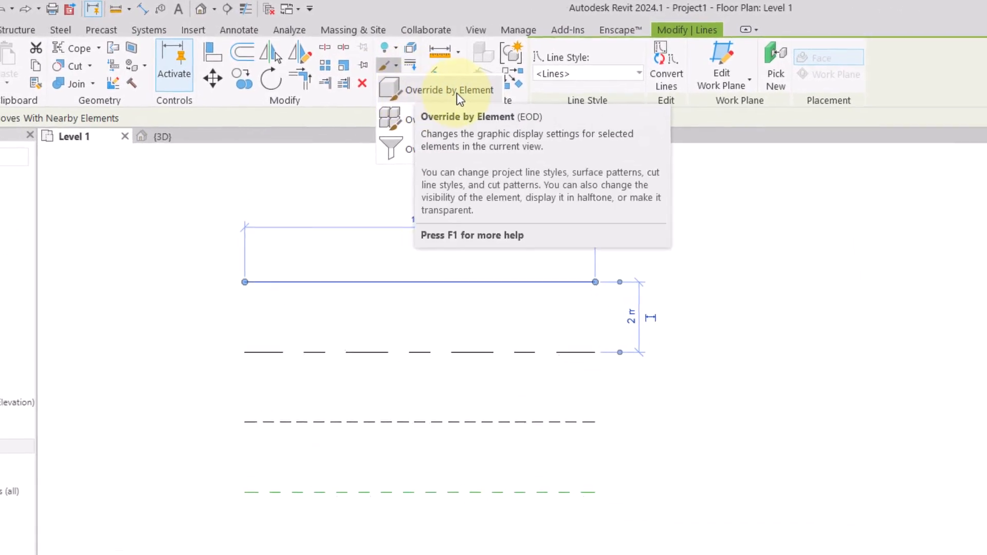
{"action": "left_click", "coordinate": [458, 93]}
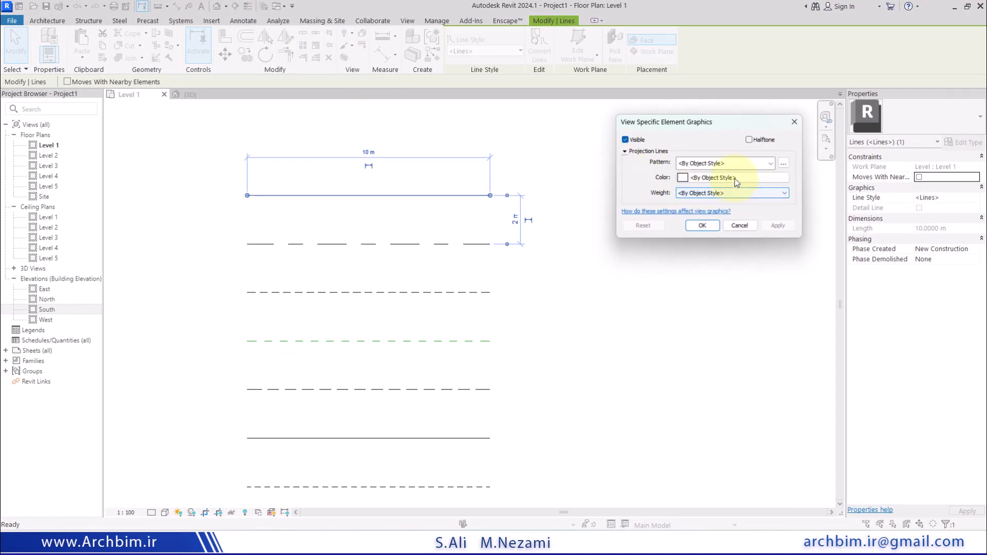
Step: Apply the Halftone override to the topmost line, and remove it again
{"action": "left_click", "coordinate": [750, 140]}
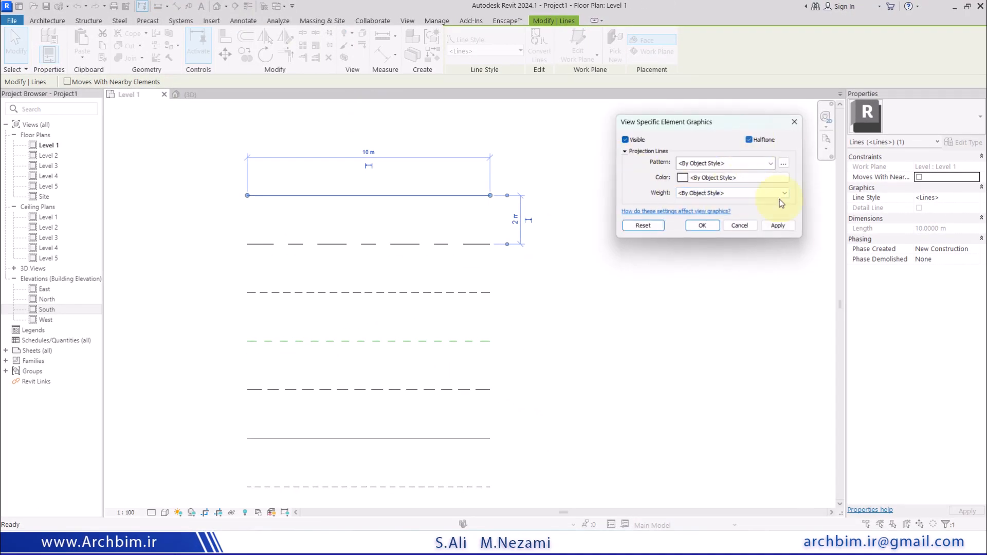
{"action": "left_click", "coordinate": [778, 225]}
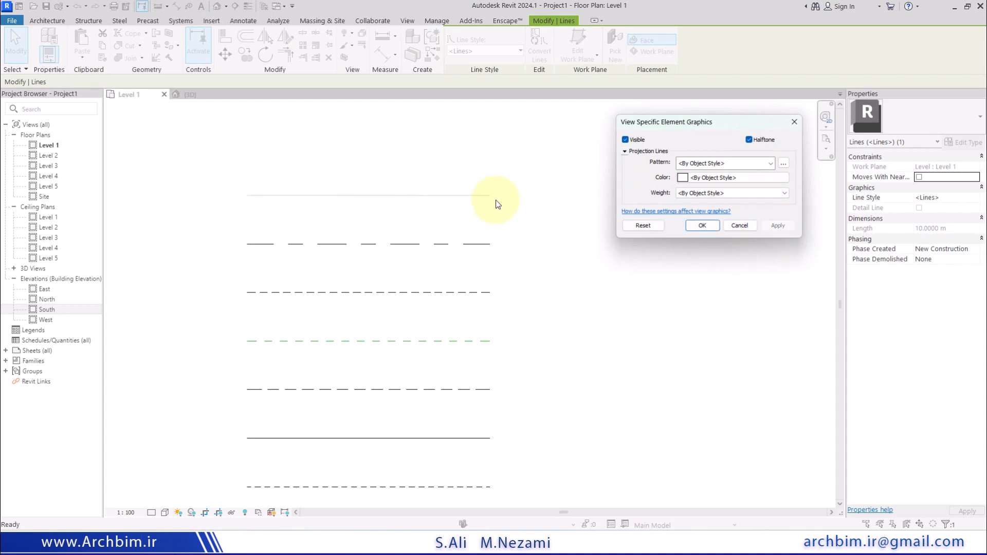
{"action": "left_click", "coordinate": [749, 140]}
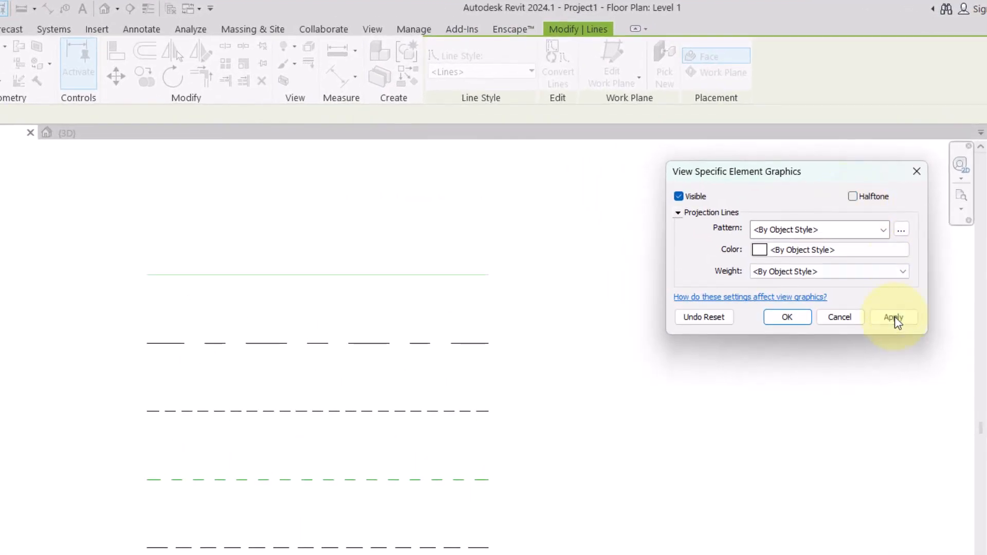
{"action": "left_click", "coordinate": [895, 317]}
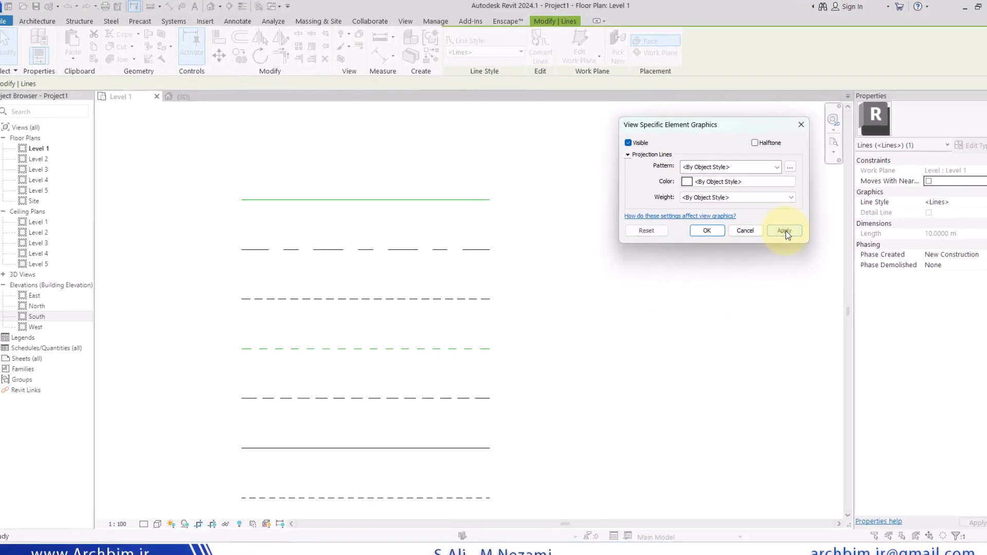
Step: Override the topmost line's projection pattern with Window swings and apply it
{"action": "left_click", "coordinate": [713, 163]}
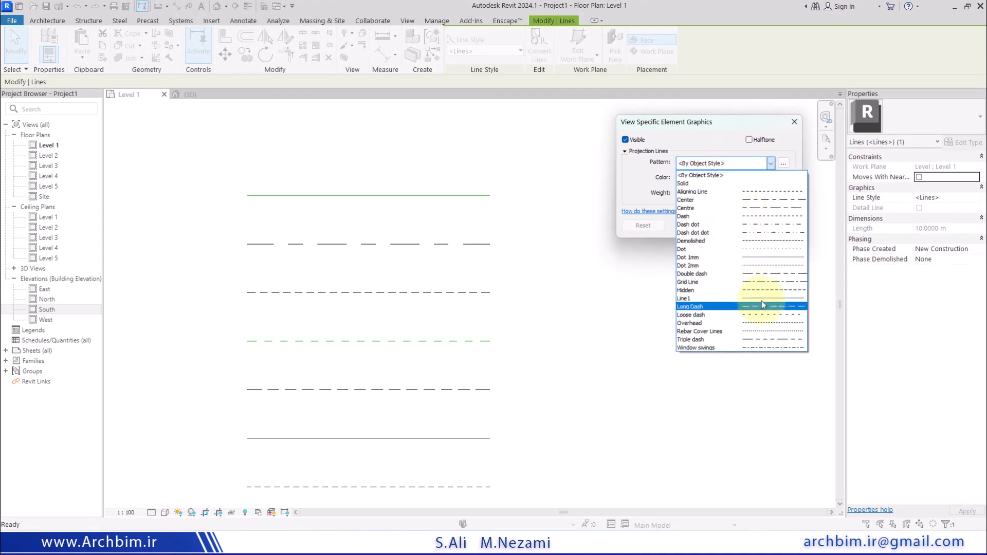
{"action": "left_click", "coordinate": [771, 347]}
{"action": "left_click", "coordinate": [776, 226]}
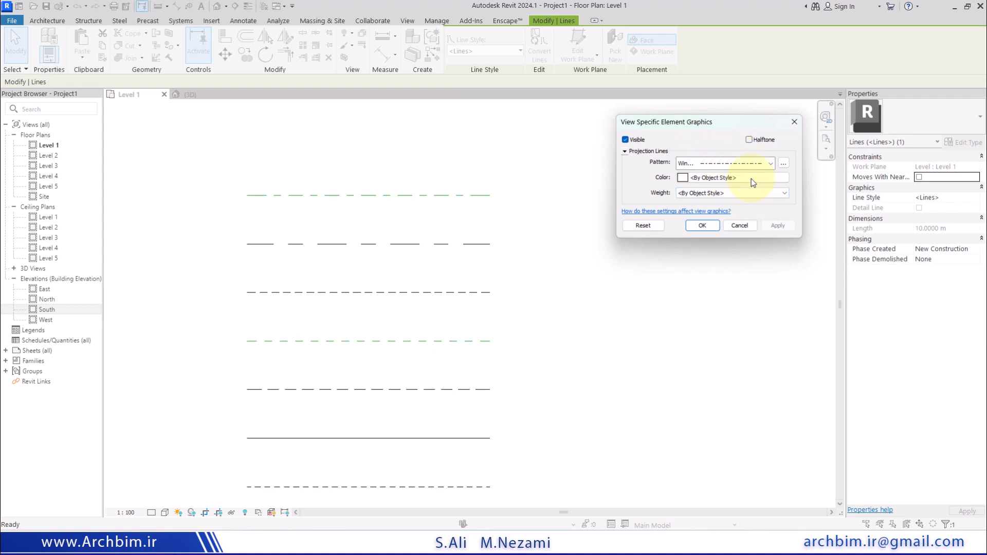
Step: Set the topmost line's projection color override to light green, RGB 128-255-128
{"action": "left_click", "coordinate": [723, 178]}
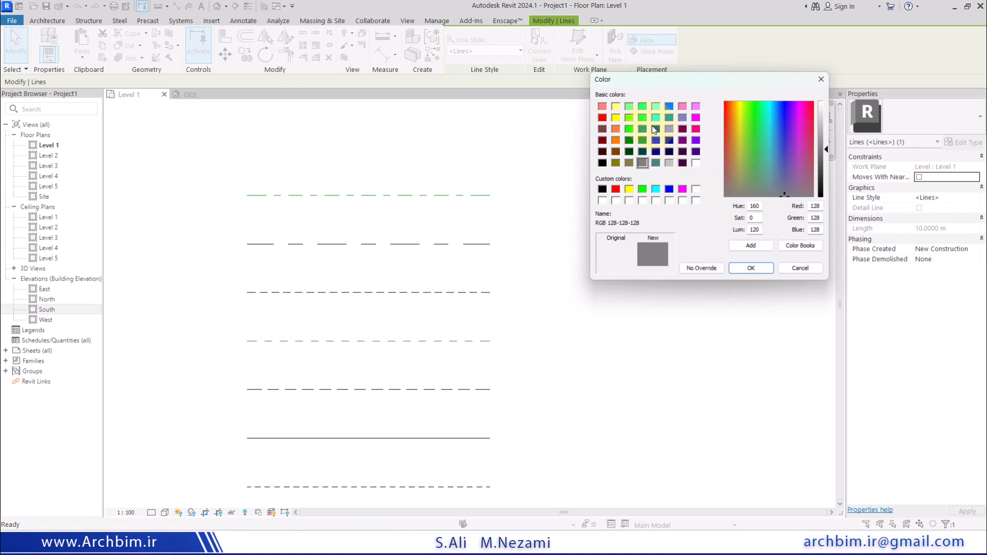
{"action": "left_click", "coordinate": [629, 106]}
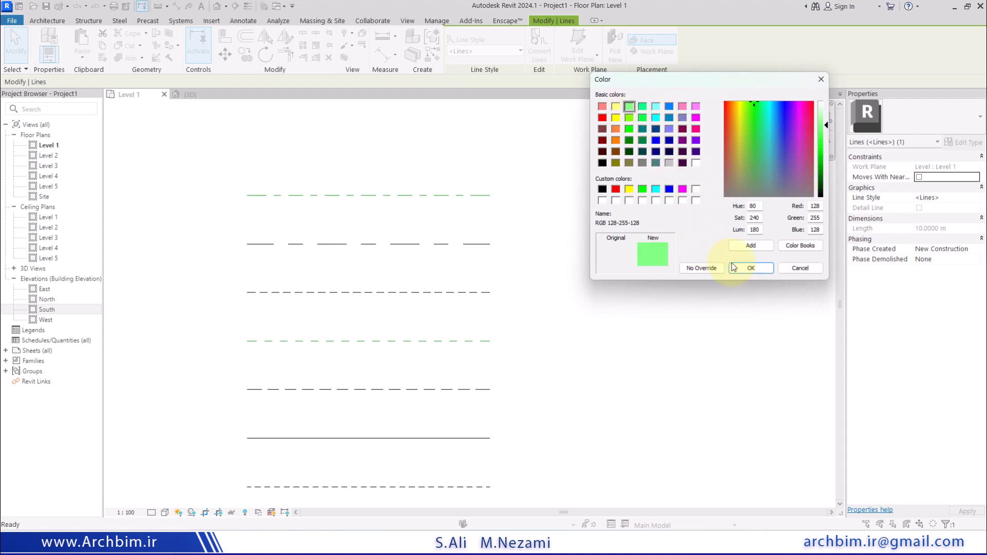
{"action": "left_click", "coordinate": [751, 268]}
Step: Set the topmost line's projection color override to orange, RGB 255-128-064
{"action": "left_click", "coordinate": [697, 178]}
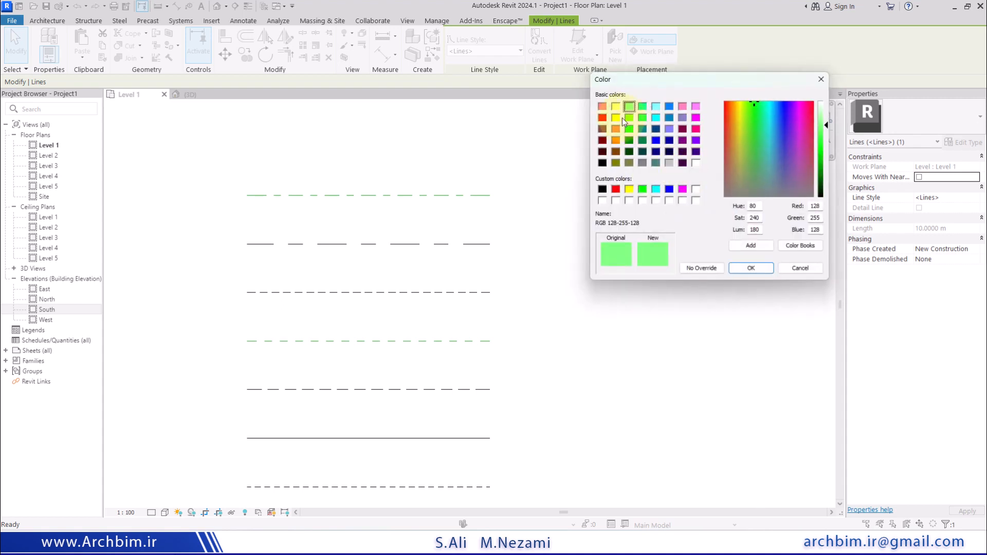
{"action": "left_click", "coordinate": [616, 129]}
{"action": "left_click", "coordinate": [754, 268]}
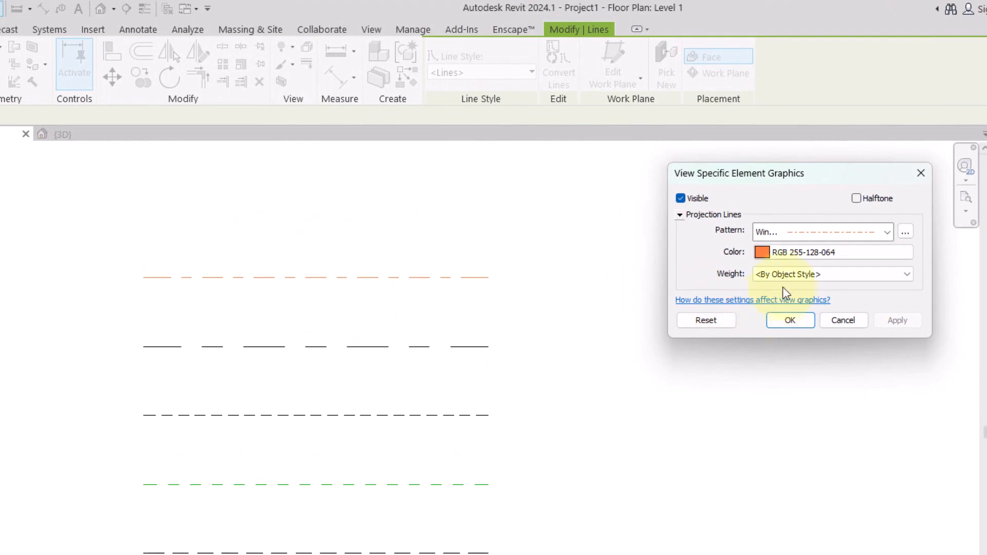
Step: Set the topmost line's projection weight override to 6 and apply it
{"action": "left_click", "coordinate": [801, 275]}
{"action": "left_click", "coordinate": [793, 346]}
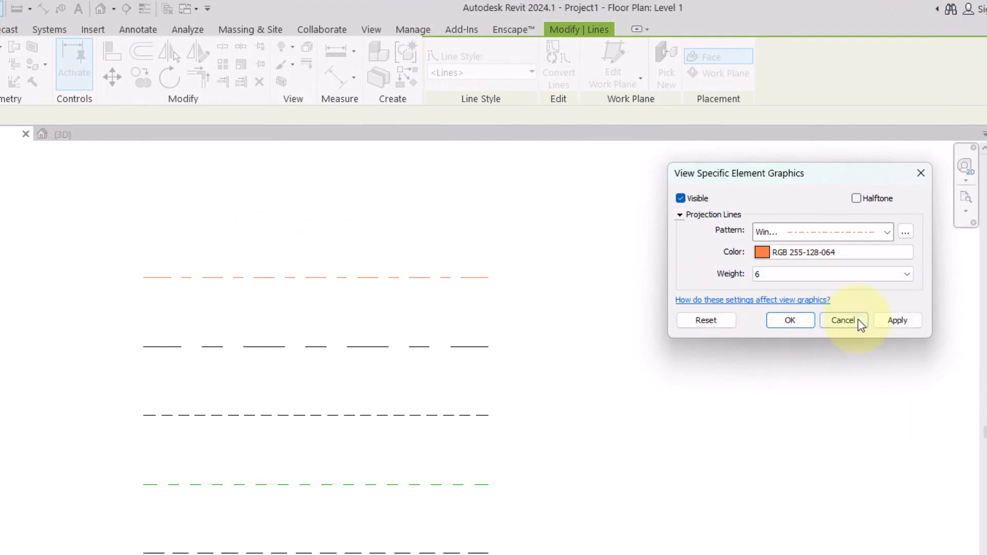
{"action": "left_click", "coordinate": [905, 320]}
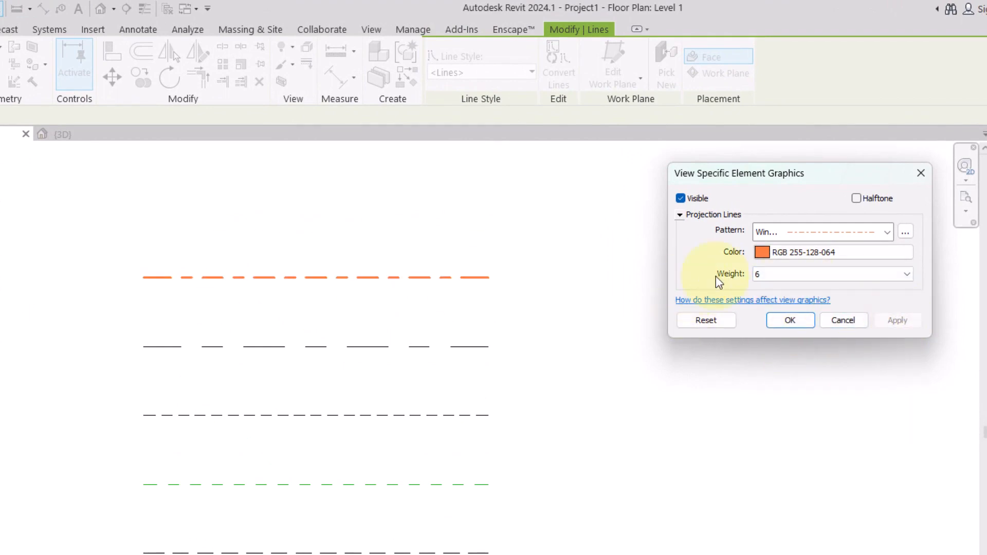
{"action": "left_click", "coordinate": [774, 276]}
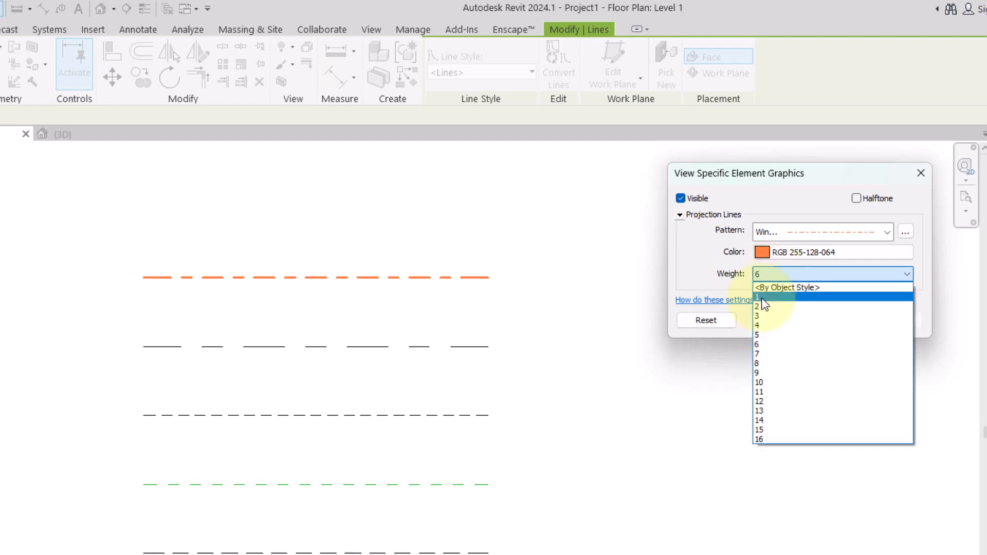
{"action": "left_click", "coordinate": [700, 276]}
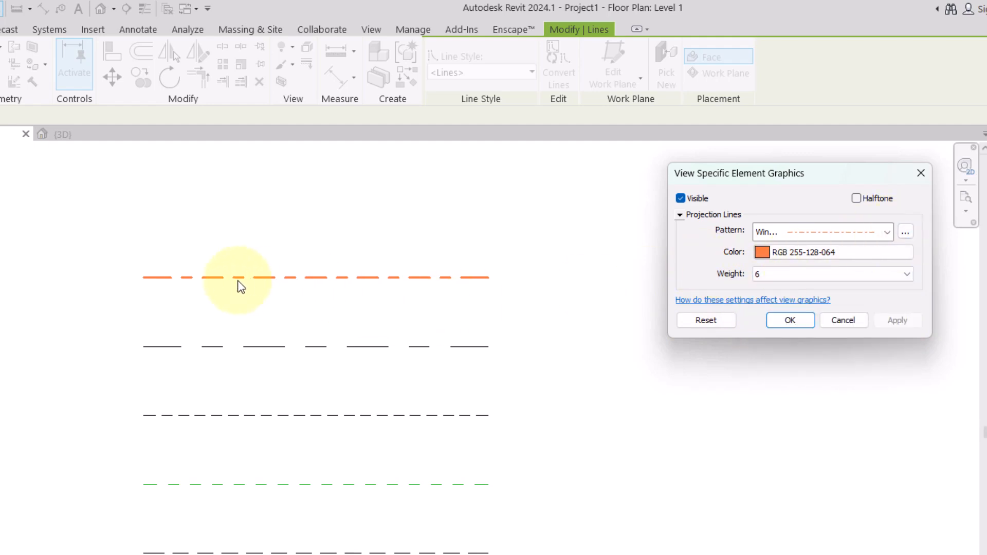
Step: Open the line pattern list and inspect the dash and space definition of the Window swings pattern
{"action": "left_click", "coordinate": [905, 234]}
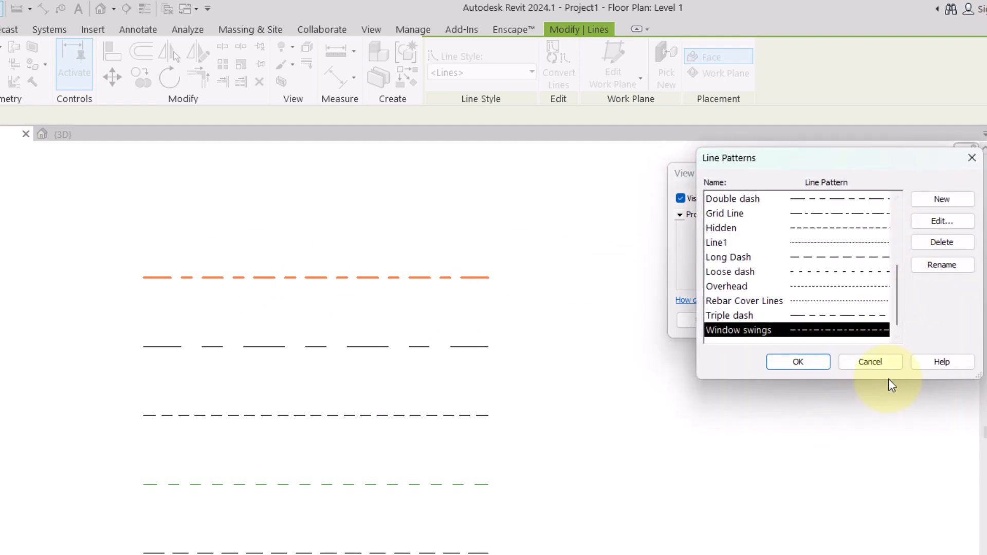
{"action": "left_click_drag", "start_coordinate": [891, 380], "coordinate": [885, 535]}
{"action": "left_click", "coordinate": [942, 221]}
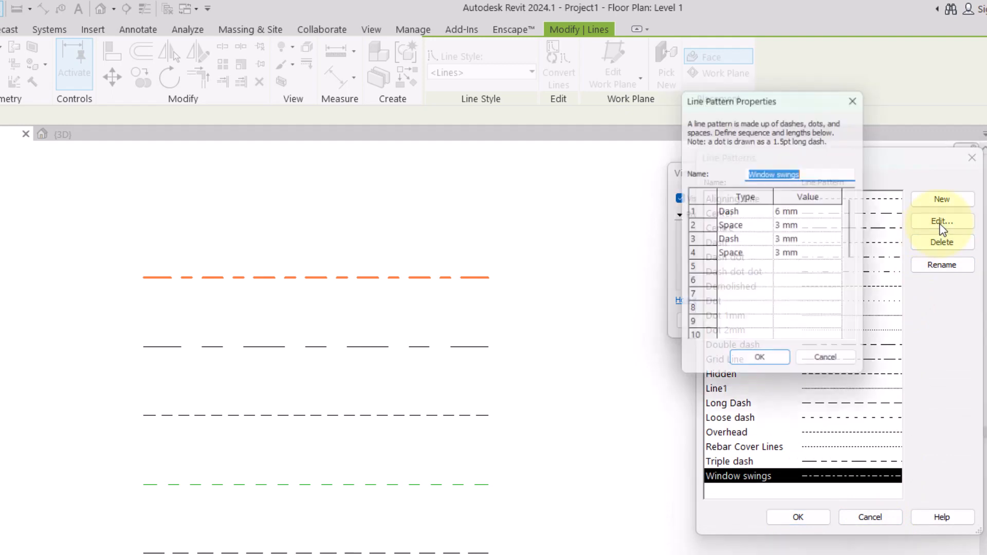
{"action": "left_click", "coordinate": [783, 365]}
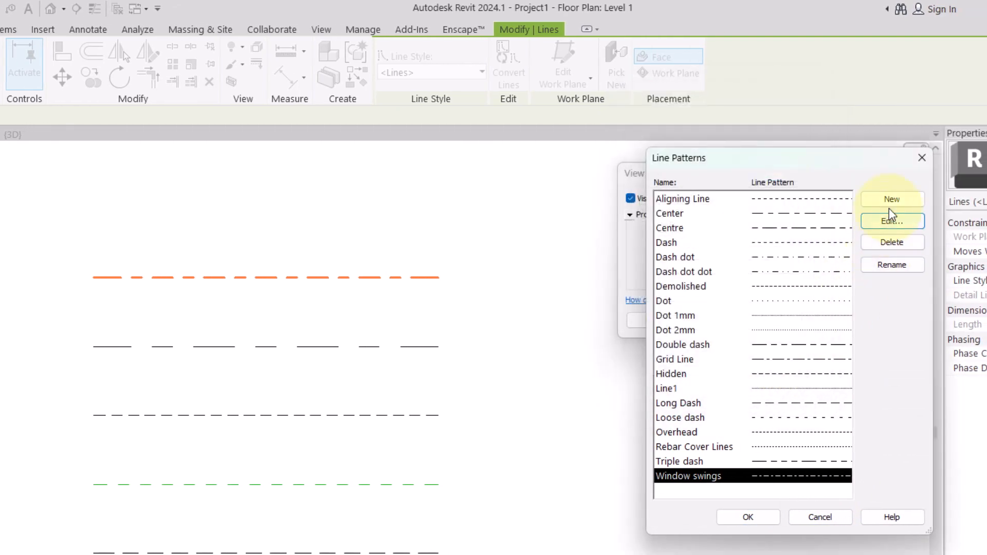
Step: Create a new line pattern named 01 with a 2 mm dash as its first segment
{"action": "left_click", "coordinate": [894, 199]}
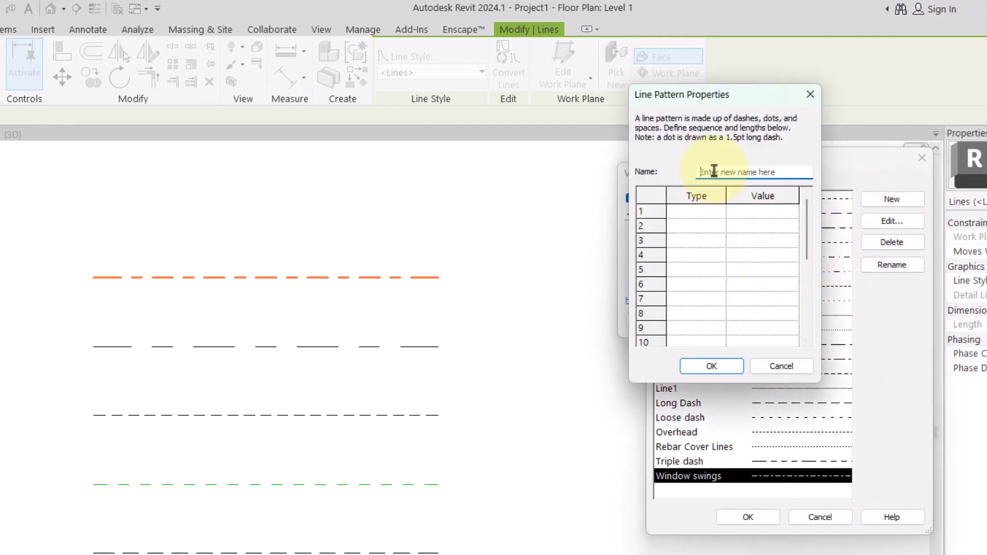
{"action": "left_click", "coordinate": [714, 171]}
{"action": "type", "text": "01"}
{"action": "left_click", "coordinate": [689, 212]}
{"action": "left_click", "coordinate": [720, 211]}
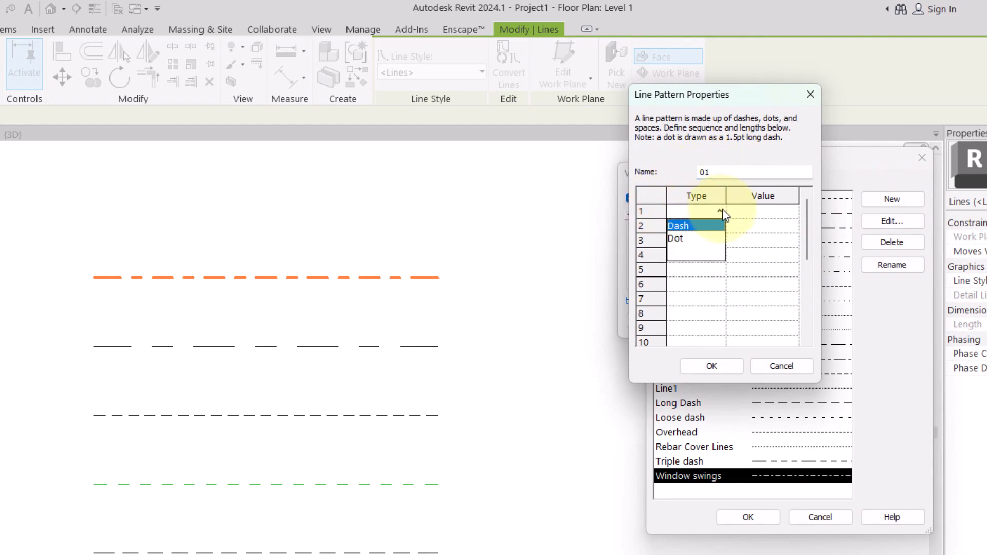
{"action": "left_click", "coordinate": [703, 228]}
{"action": "left_click", "coordinate": [749, 213]}
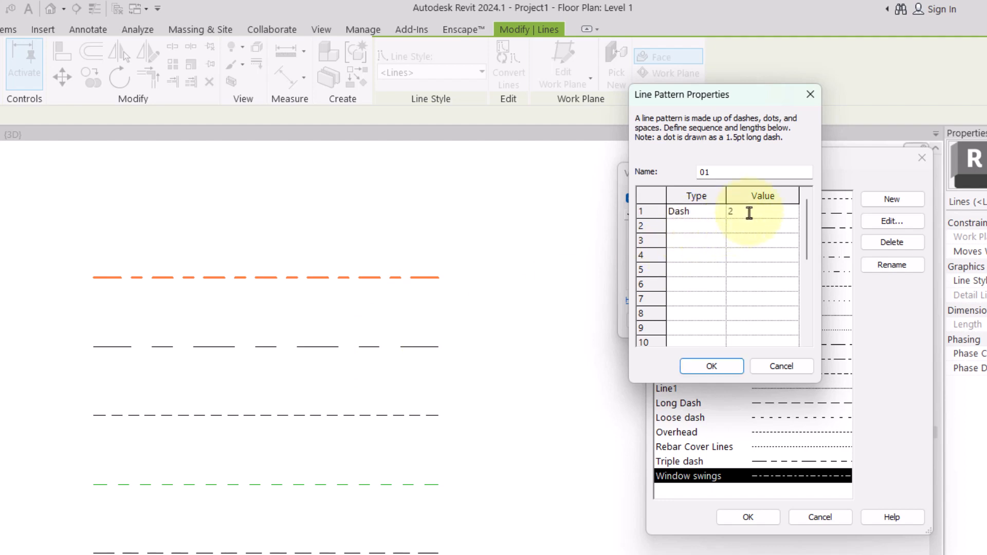
{"action": "type", "text": "2"}
Step: Add a 1 mm space as the second segment of line pattern 01
{"action": "left_click", "coordinate": [737, 228]}
{"action": "left_click", "coordinate": [702, 228]}
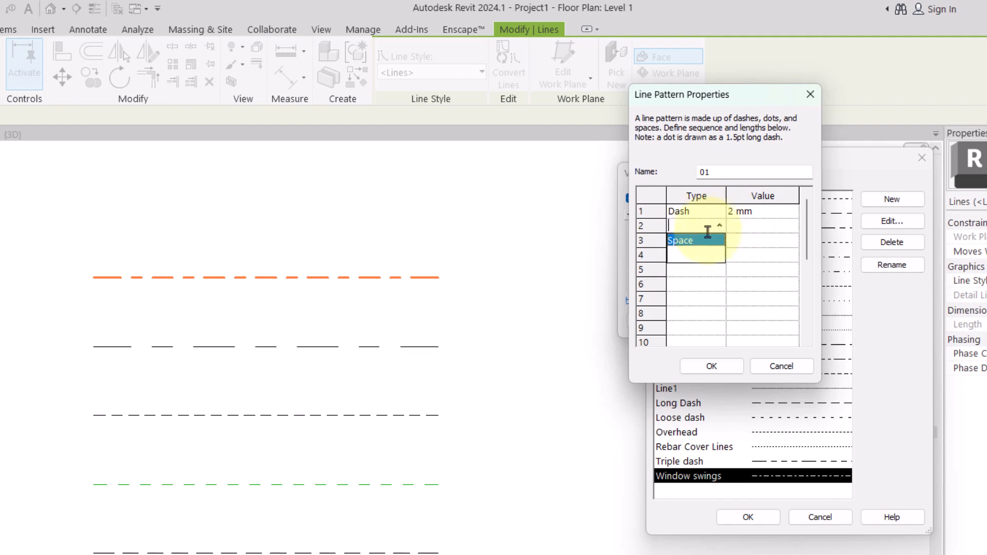
{"action": "left_click", "coordinate": [699, 241]}
{"action": "left_click", "coordinate": [742, 229]}
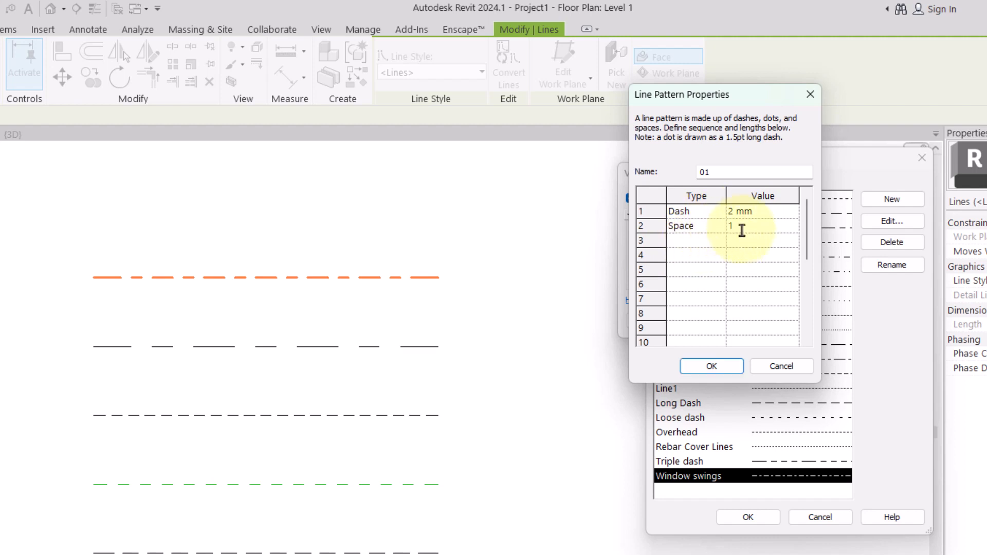
Step: Add a dot and a space as segments 3 and 4 of line pattern 01 and save the pattern
{"action": "left_click", "coordinate": [722, 242]}
{"action": "left_click", "coordinate": [695, 267]}
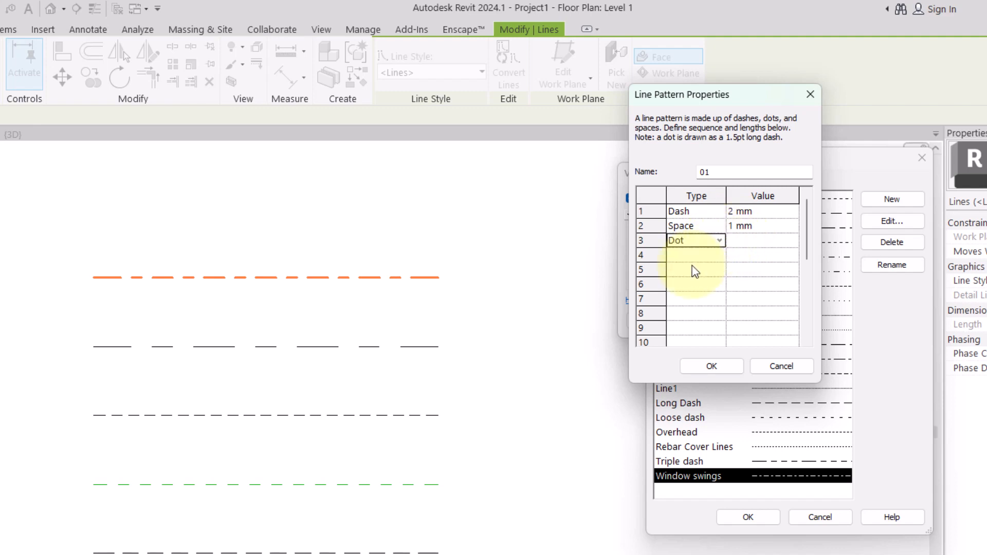
{"action": "left_click", "coordinate": [721, 255]}
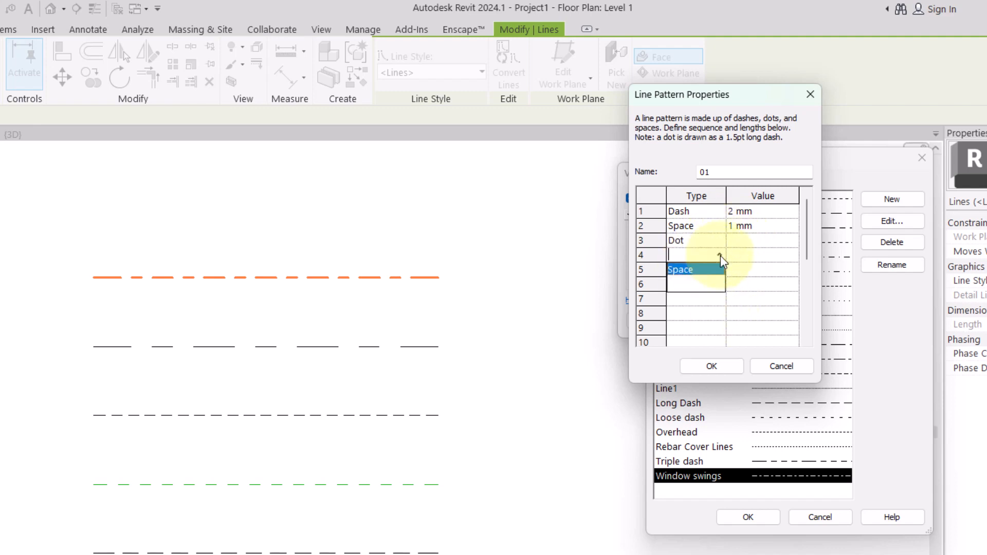
{"action": "left_click", "coordinate": [710, 278]}
{"action": "left_click", "coordinate": [753, 257]}
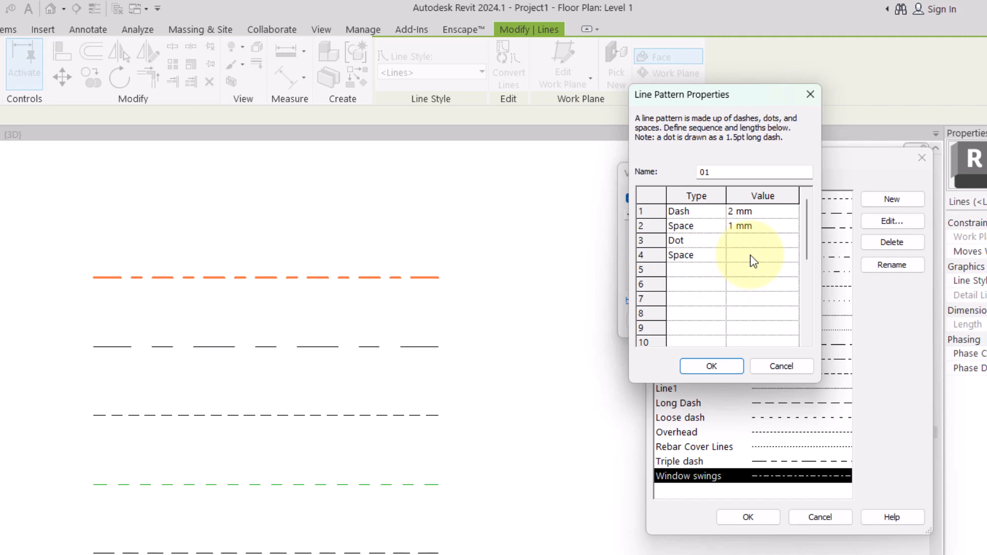
{"action": "left_click", "coordinate": [708, 257]}
{"action": "left_click", "coordinate": [711, 366]}
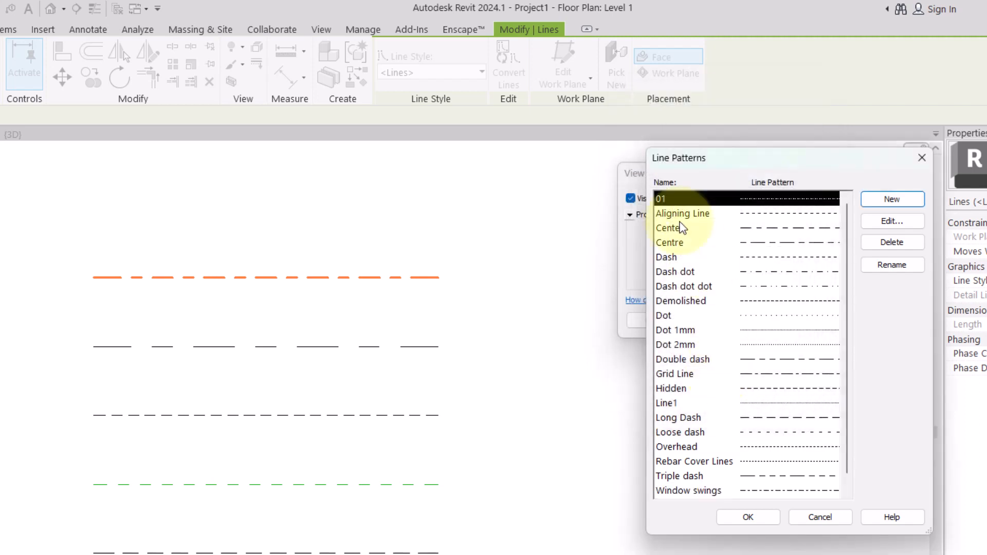
Step: Apply line pattern 01 as the orange line's projection pattern override and deselect the line
{"action": "left_click", "coordinate": [752, 523]}
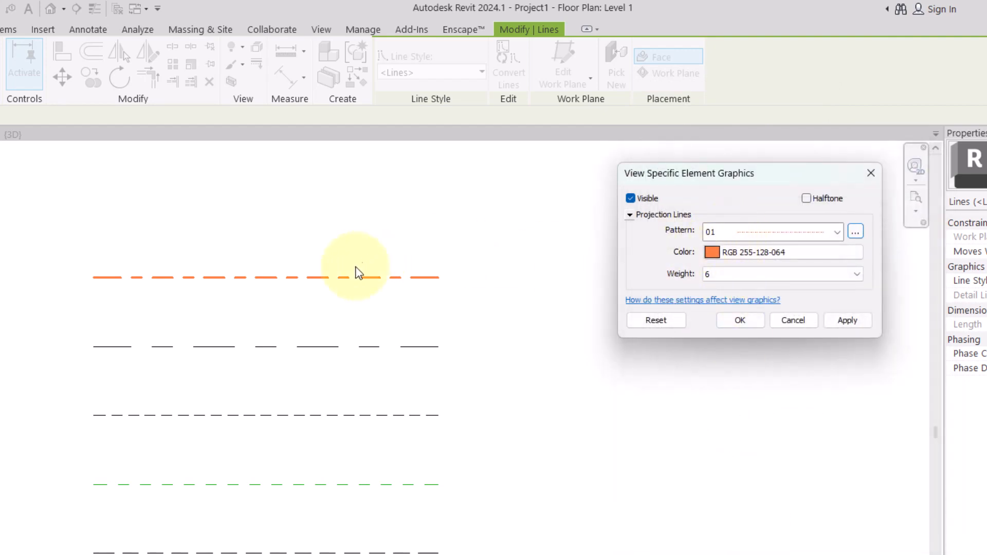
{"action": "left_click", "coordinate": [754, 324]}
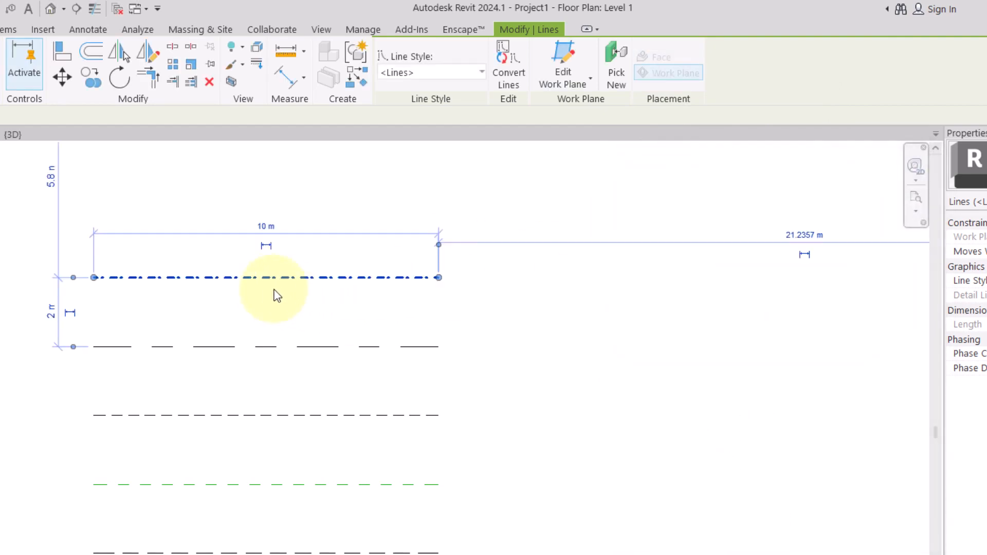
{"action": "left_click", "coordinate": [242, 297]}
{"action": "scroll", "coordinate": [244, 301], "scroll_direction": "up", "scroll_amount": 2}
{"action": "scroll", "coordinate": [246, 303], "scroll_direction": "down", "scroll_amount": 2}
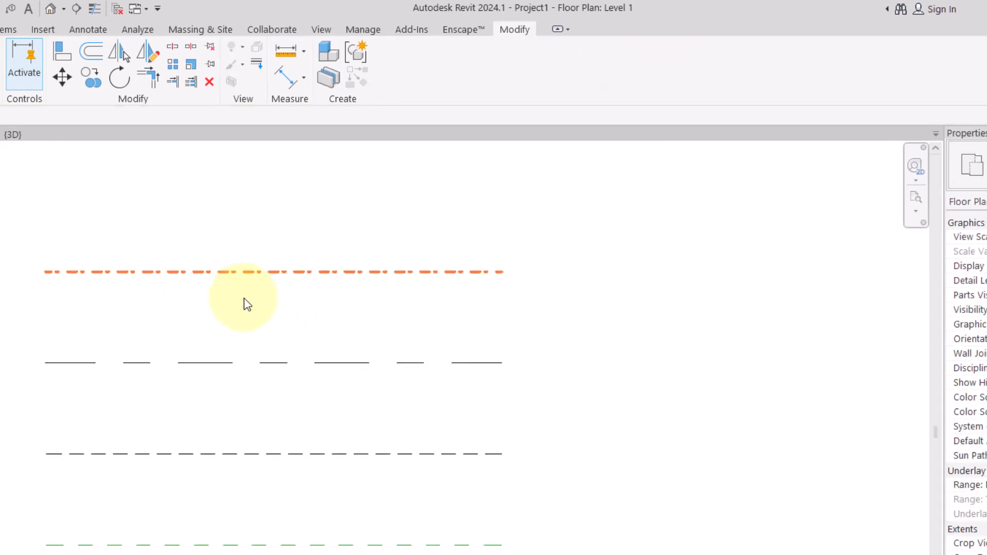
{"action": "middle_click_drag", "start_coordinate": [297, 307], "coordinate": [326, 348]}
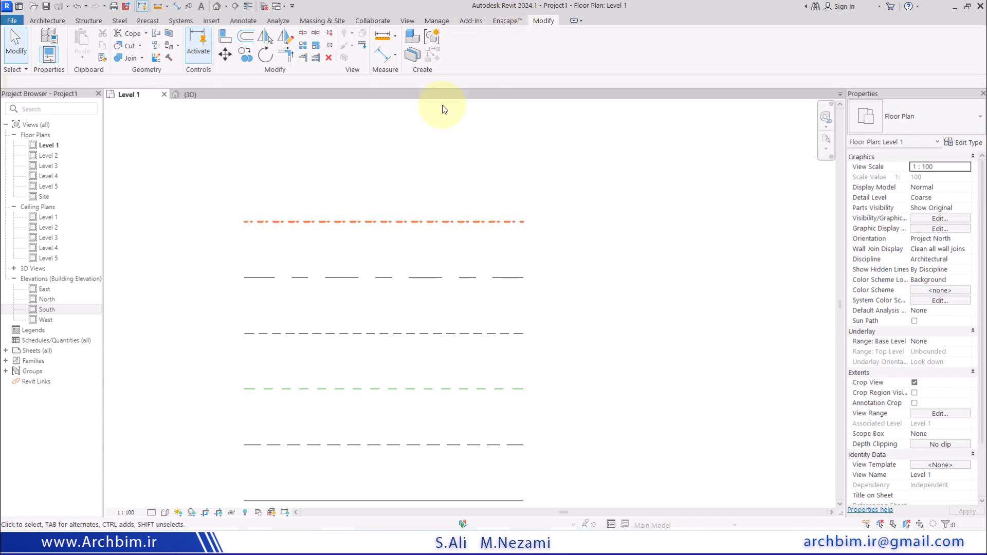
Step: Check which line styles are available for the overridden orange line, keeping its <Lines> style
{"action": "left_click", "coordinate": [468, 225]}
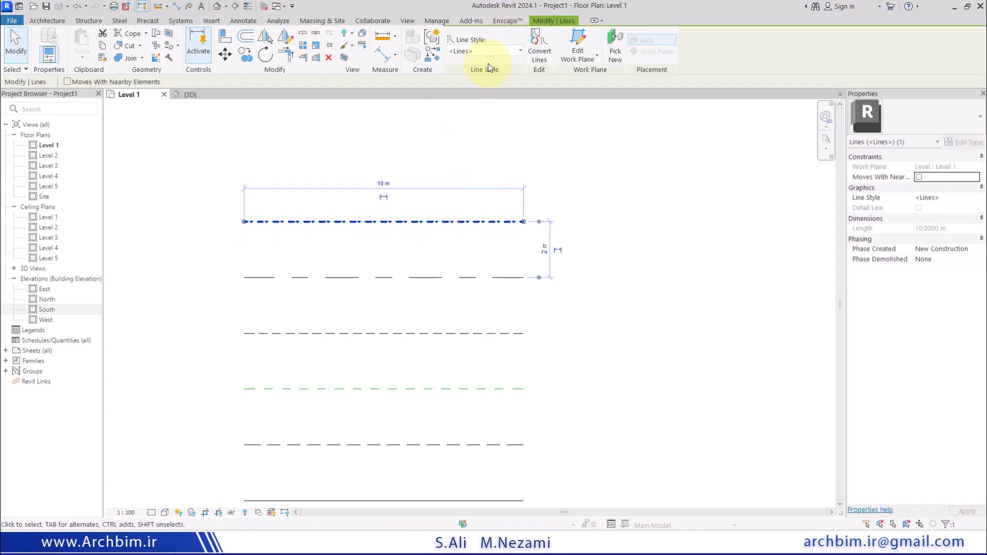
{"action": "left_click", "coordinate": [507, 49]}
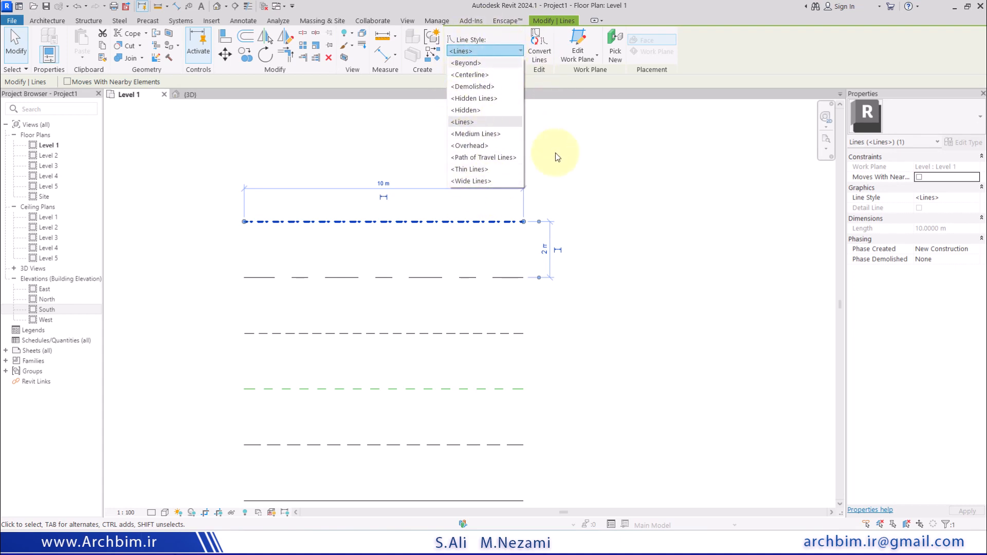
{"action": "left_click", "coordinate": [566, 177]}
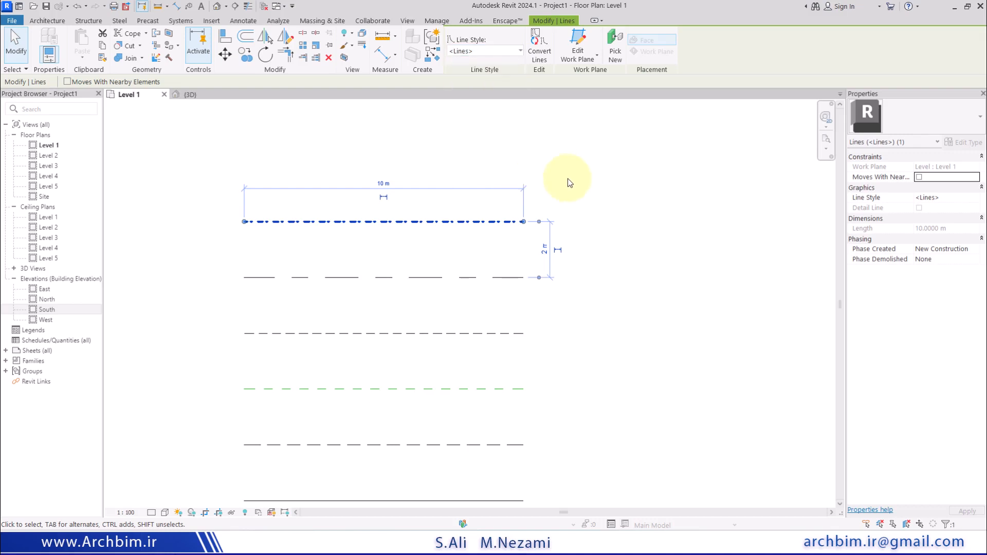
{"action": "left_click", "coordinate": [556, 169]}
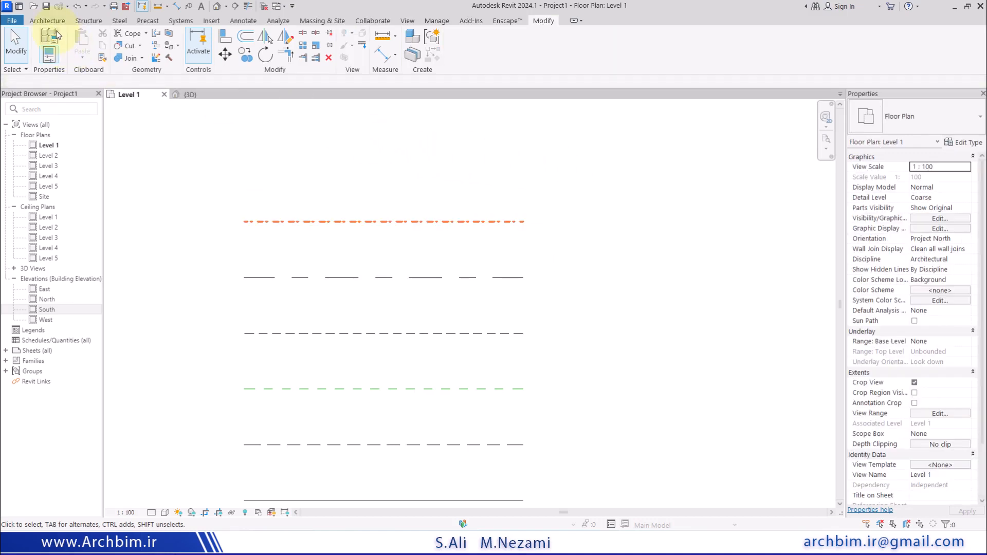
Step: Draw a horizontal model line about 10 m long in the <Lines> style, about 1.7 m above the orange line
{"action": "key", "text": "l"}
{"action": "key", "text": "i"}
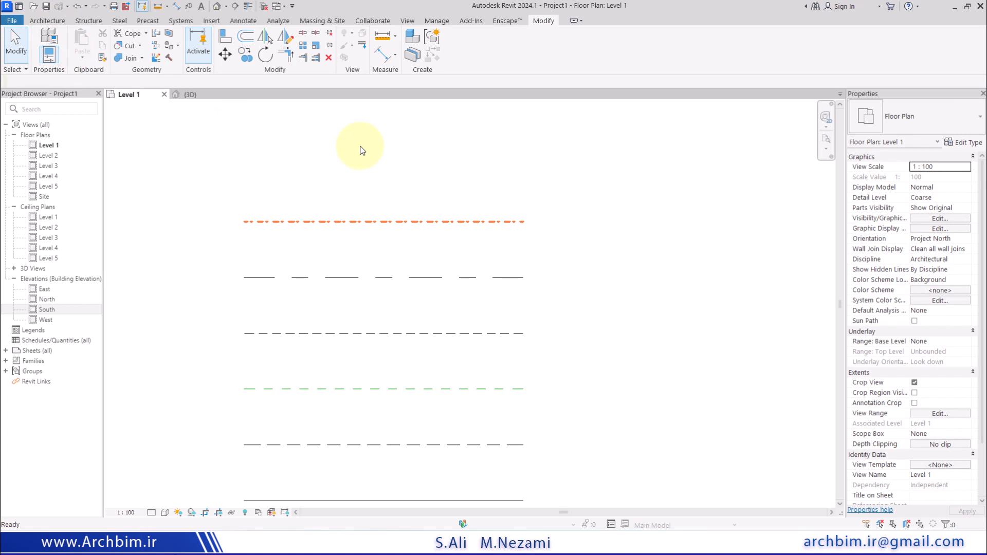
{"action": "left_click", "coordinate": [244, 174]}
{"action": "left_click", "coordinate": [523, 174]}
{"action": "key", "text": "Escape"}
{"action": "key", "text": "Escape"}
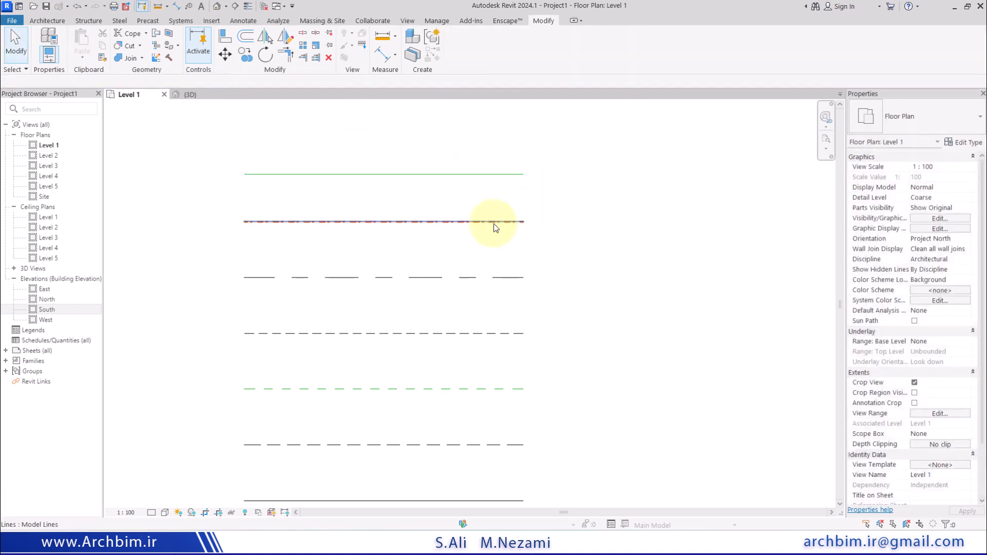
Step: Compare the line style assigned to the orange line with that of the new green line above it
{"action": "left_click", "coordinate": [494, 222]}
{"action": "left_click", "coordinate": [490, 174]}
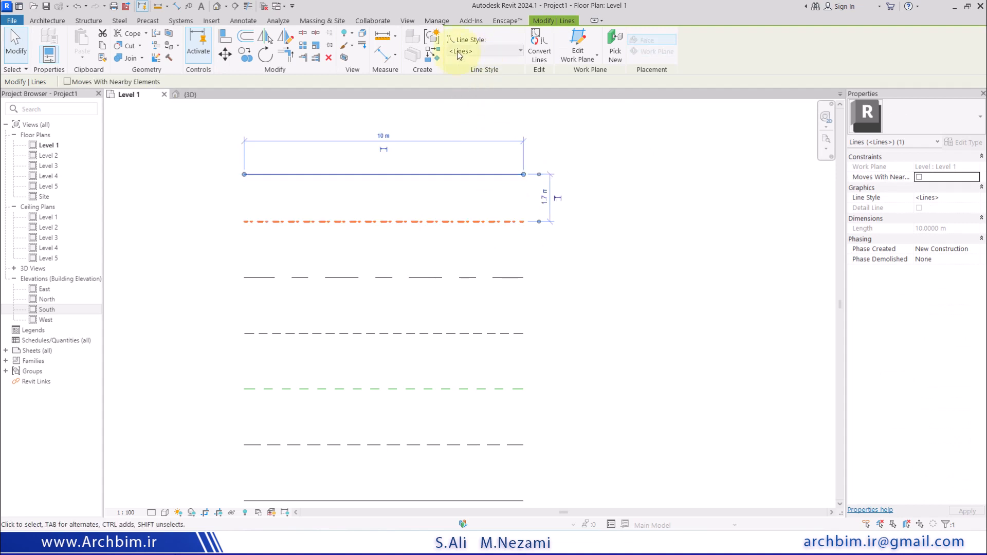
{"action": "left_click", "coordinate": [604, 253]}
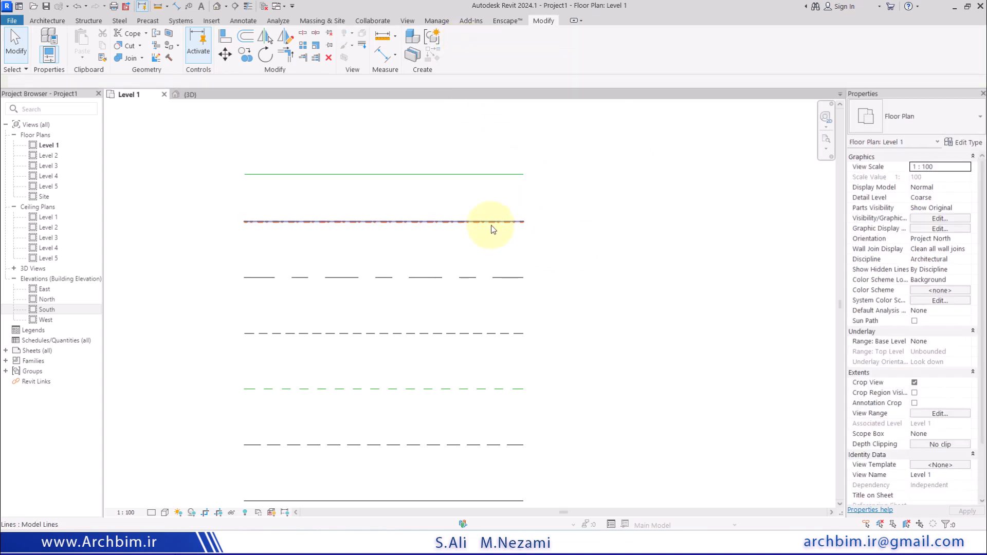
Step: Try overriding the projection pattern of the green line's category with 01 in this view, and undo the override
{"action": "left_click", "coordinate": [497, 175]}
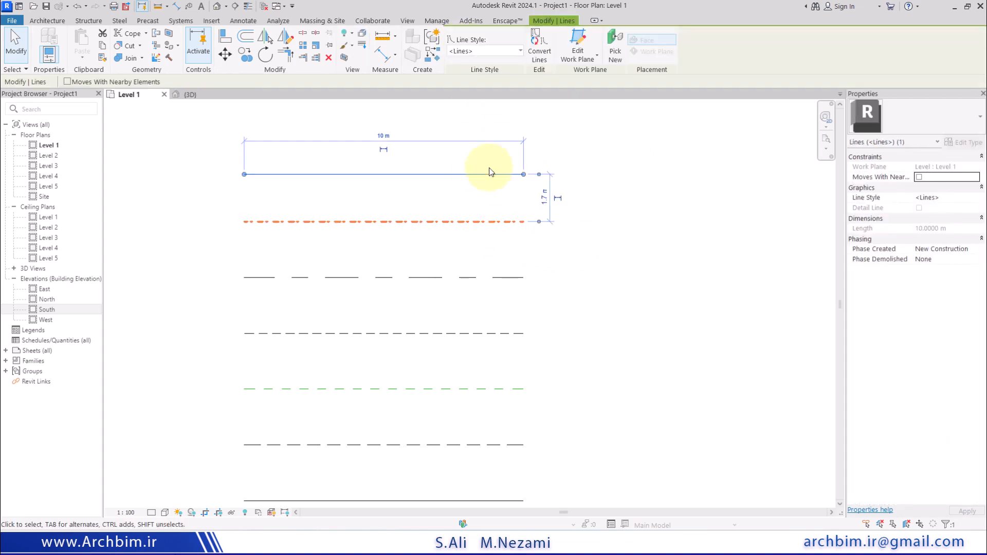
{"action": "left_click", "coordinate": [347, 45]}
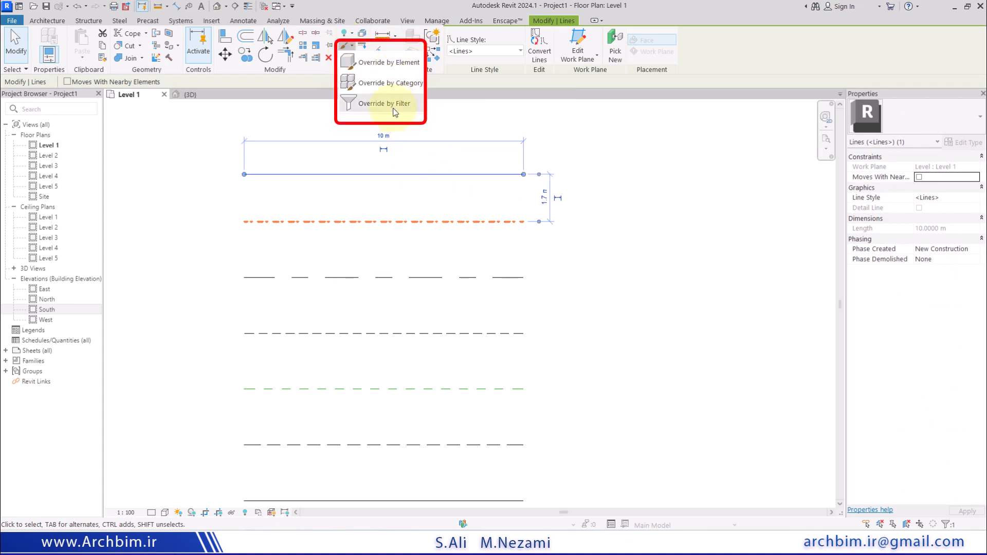
{"action": "left_click", "coordinate": [396, 85]}
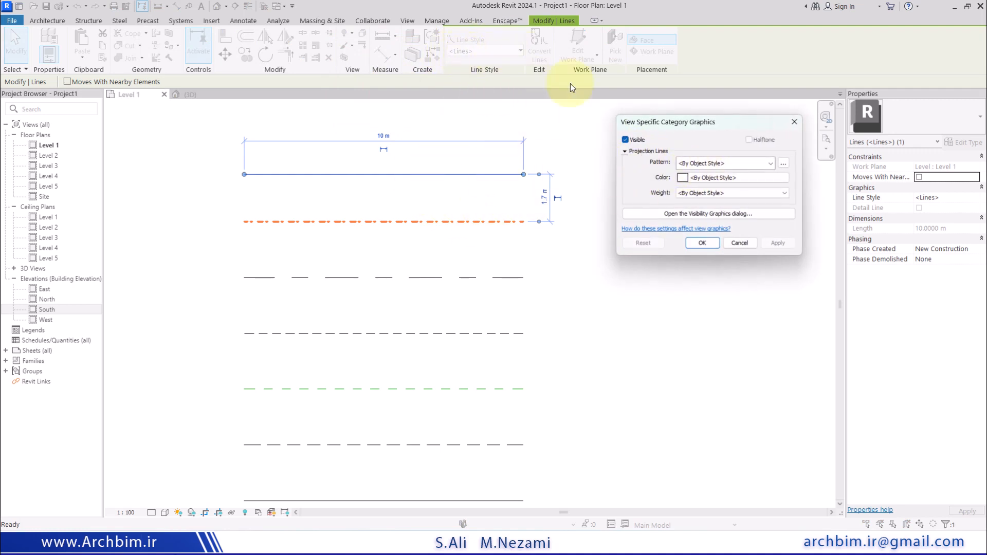
{"action": "left_click", "coordinate": [751, 164]}
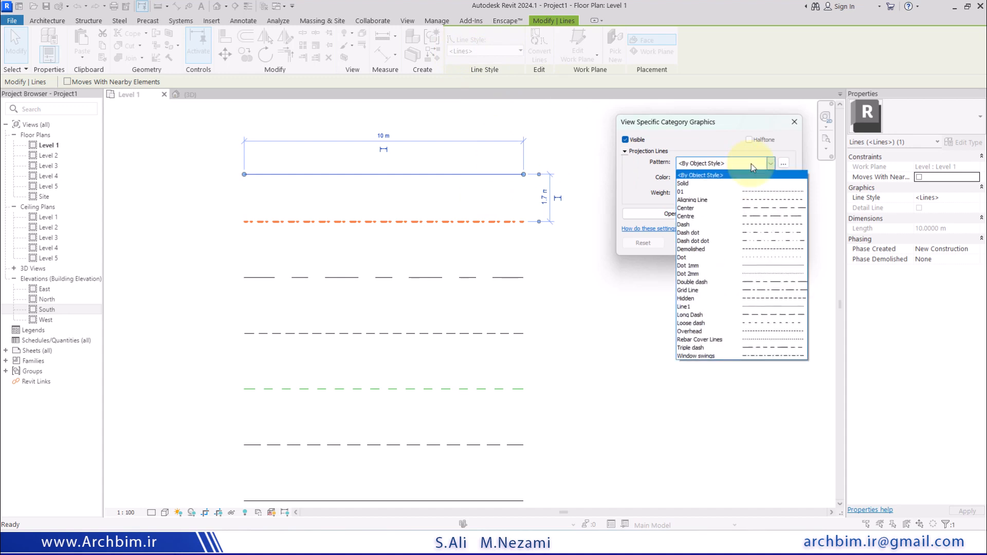
{"action": "left_click", "coordinate": [709, 189]}
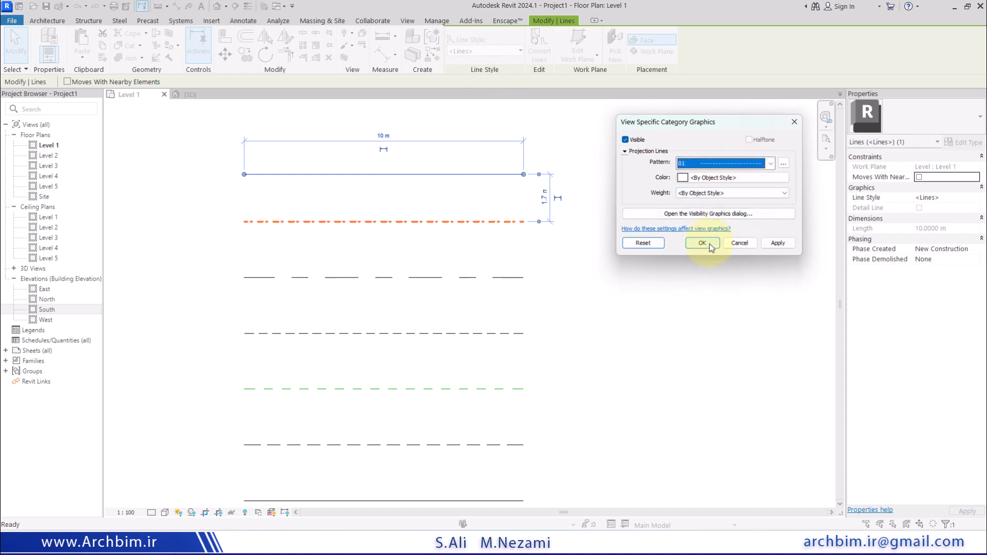
{"action": "left_click", "coordinate": [702, 243]}
{"action": "left_click", "coordinate": [523, 191]}
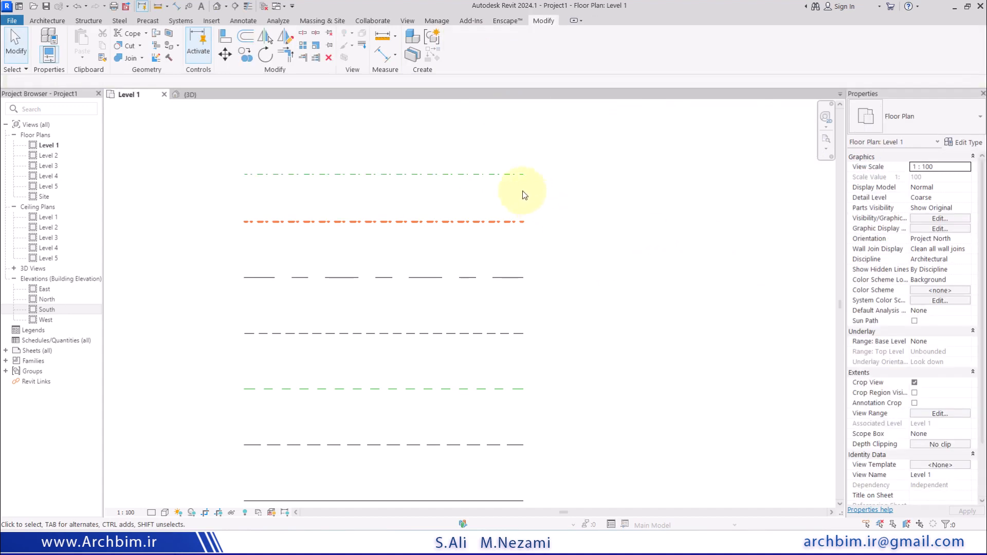
{"action": "left_click", "coordinate": [386, 223]}
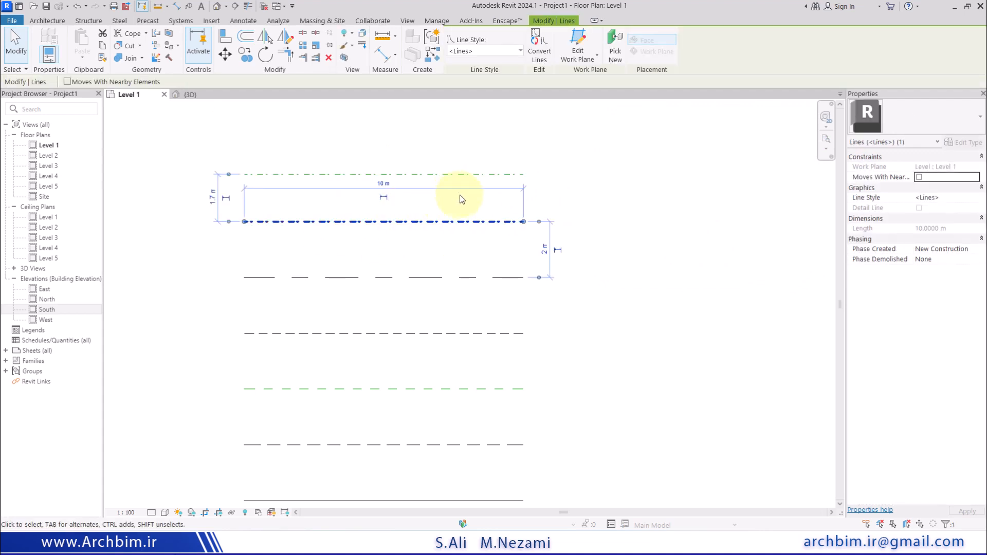
{"action": "left_click", "coordinate": [455, 210]}
Step: Draw a horizontal model line in the <Hidden> style above the green line, spanning the same width
{"action": "key", "text": "l"}
{"action": "key", "text": "i"}
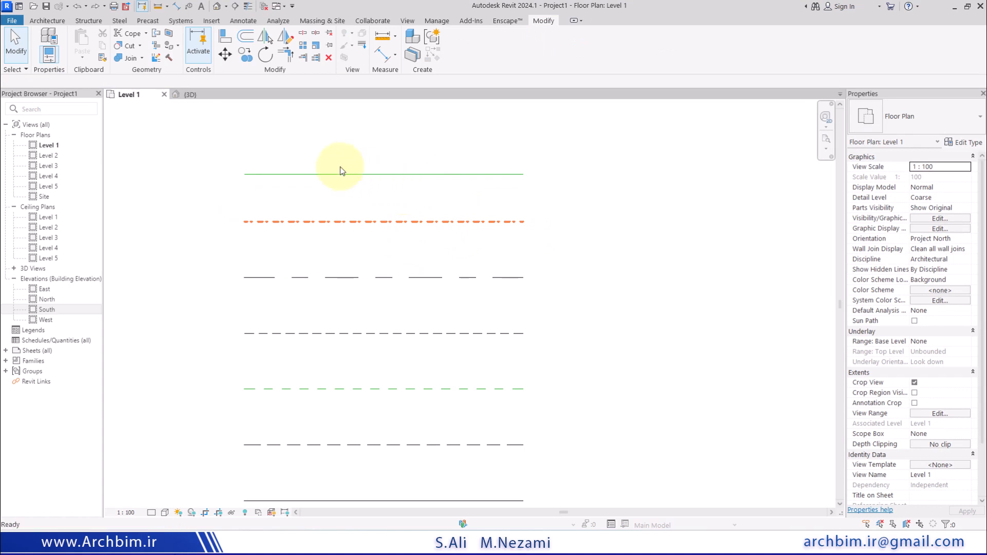
{"action": "middle_click_drag", "start_coordinate": [342, 170], "coordinate": [381, 223]}
{"action": "left_click", "coordinate": [545, 51]}
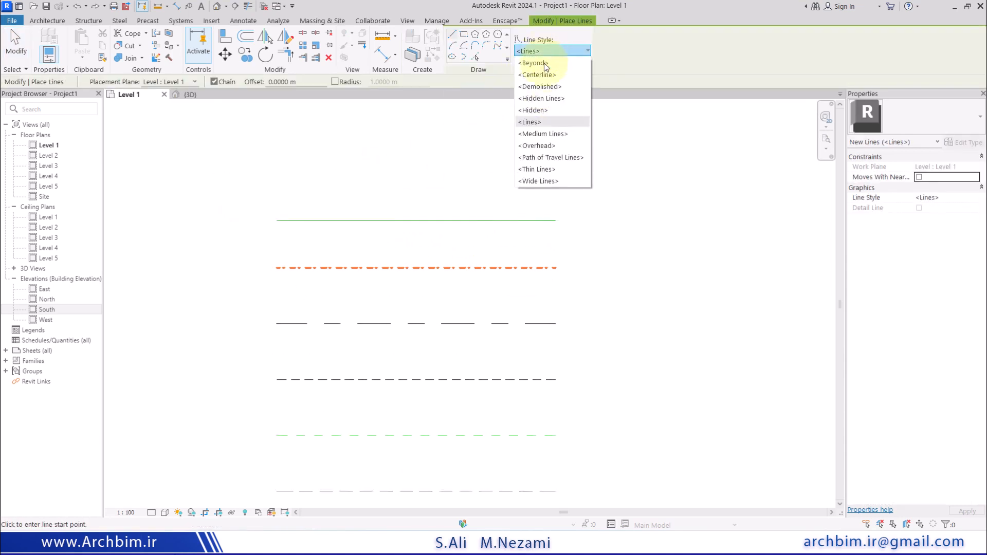
{"action": "left_click", "coordinate": [540, 112]}
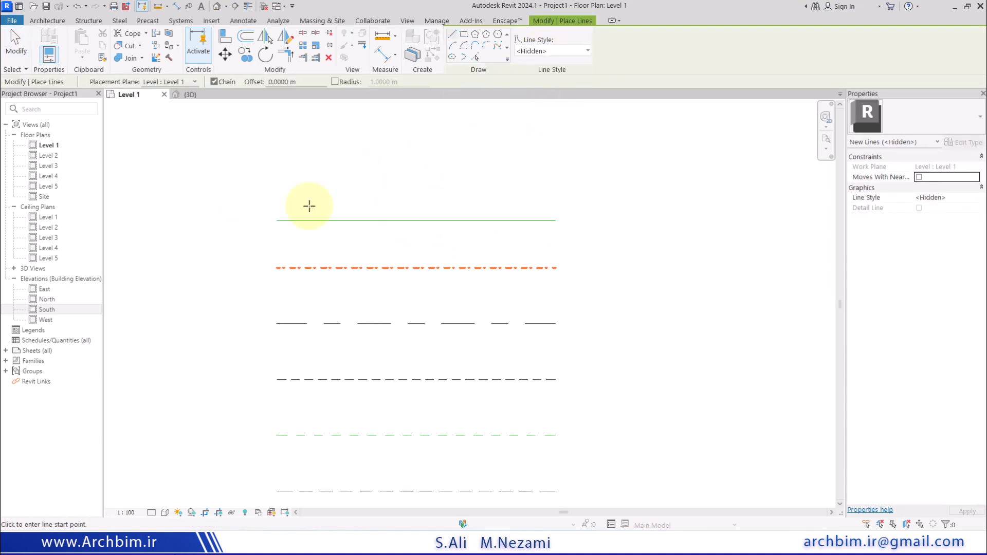
{"action": "left_click", "coordinate": [277, 191]}
{"action": "left_click", "coordinate": [558, 192]}
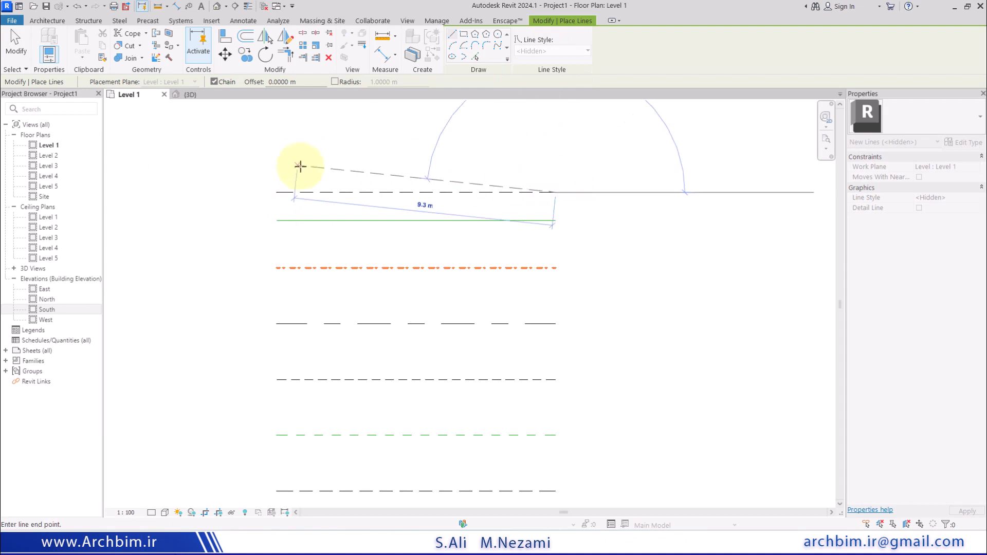
Step: Draw two more horizontal <Hidden> model lines above the existing dashed line, about 9.8 m and 10 m long
{"action": "key", "text": "Escape"}
{"action": "left_click", "coordinate": [278, 162]}
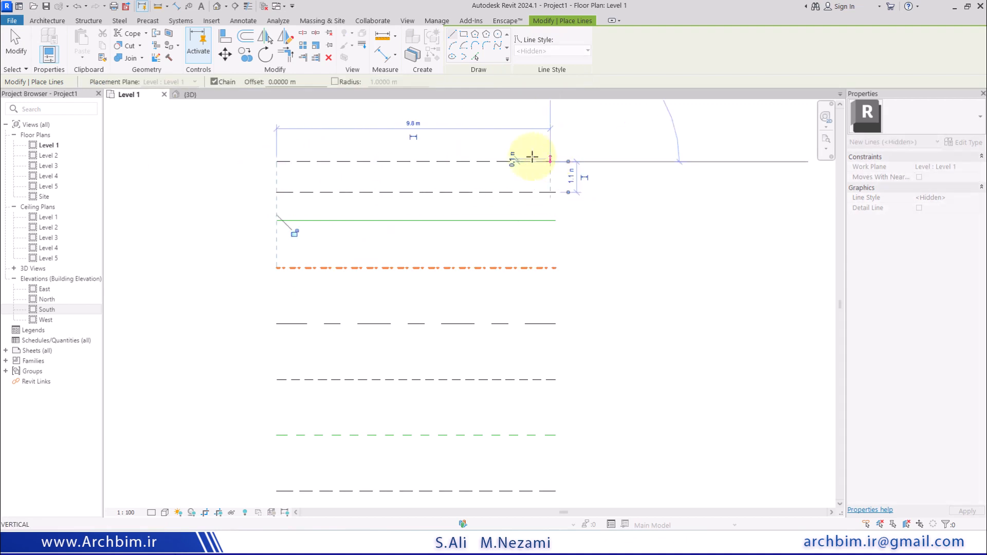
{"action": "left_click", "coordinate": [550, 161]}
{"action": "key", "text": "Escape"}
{"action": "left_click", "coordinate": [276, 136]}
{"action": "left_click", "coordinate": [556, 137]}
{"action": "key", "text": "Escape"}
{"action": "key", "text": "Escape"}
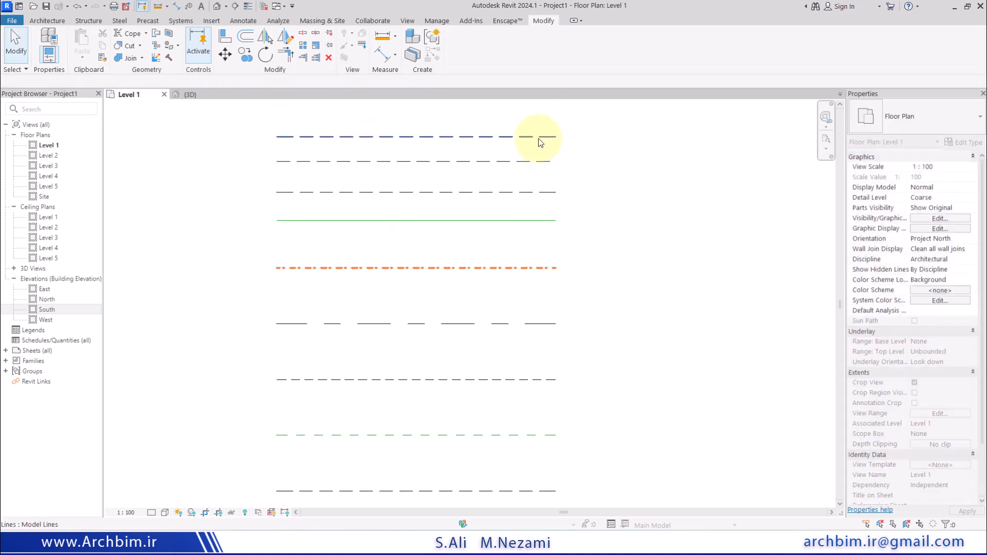
Step: Override the projection line pattern of the topmost hidden line's category with Dot 1mm in this view
{"action": "left_click", "coordinate": [538, 137]}
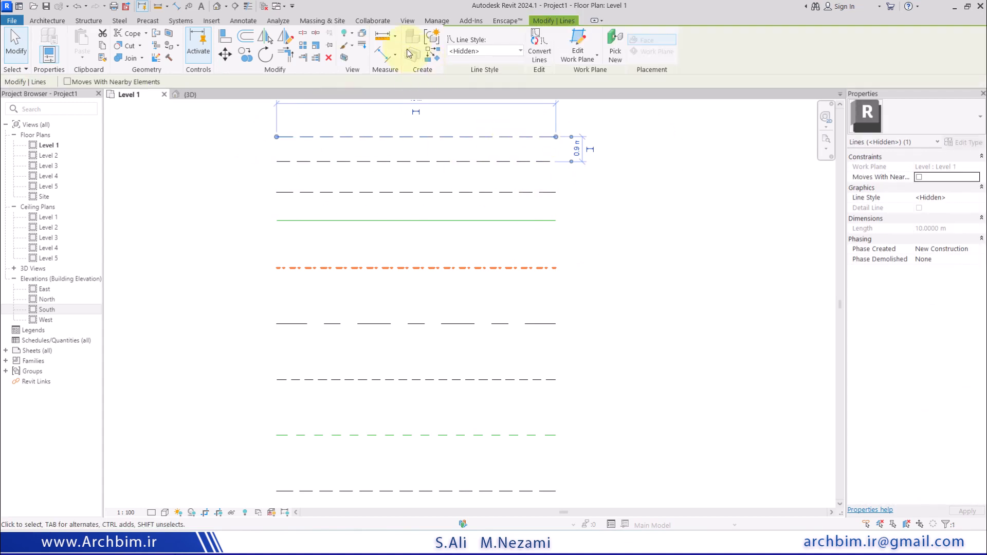
{"action": "left_click", "coordinate": [352, 49]}
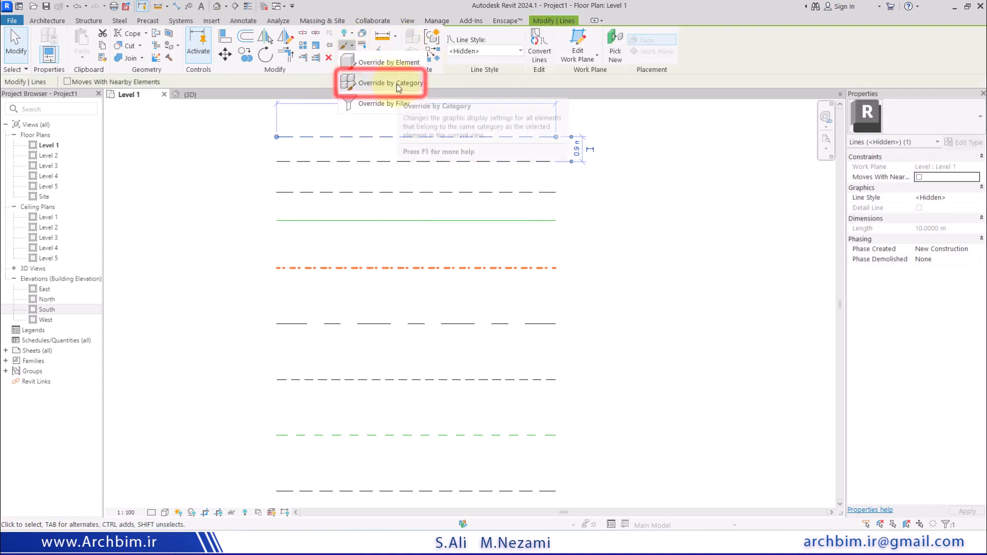
{"action": "left_click", "coordinate": [365, 81]}
{"action": "left_click", "coordinate": [740, 163]}
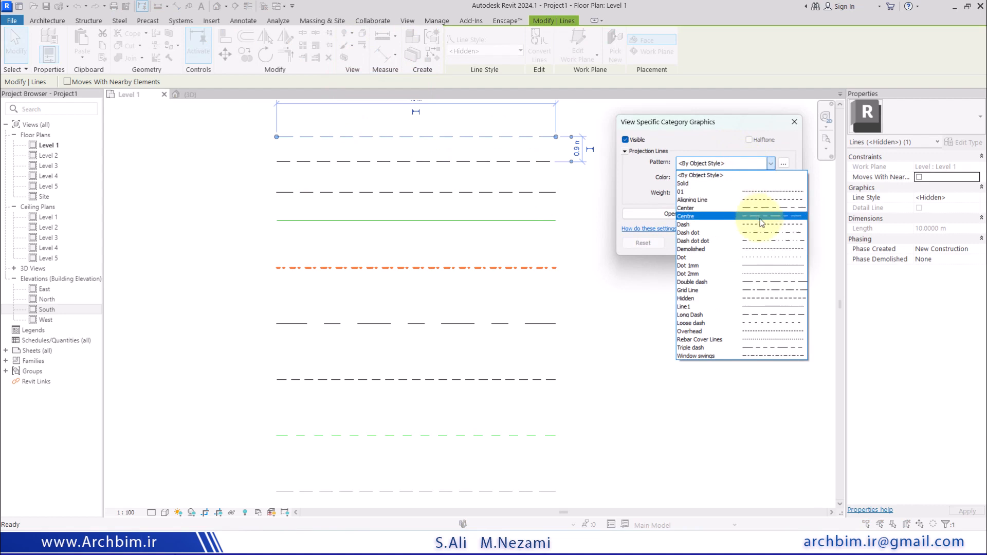
{"action": "left_click", "coordinate": [767, 264]}
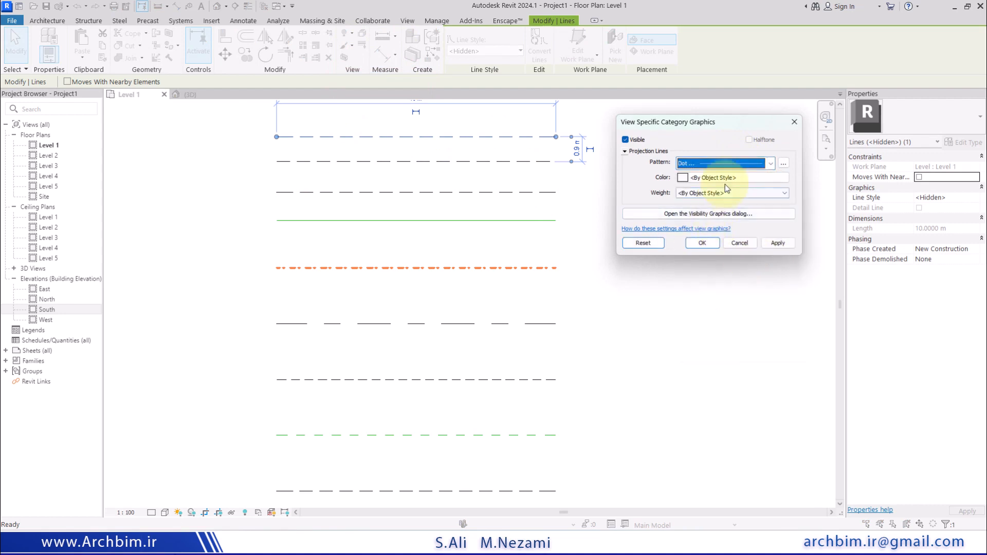
Step: Set the hidden line category override to magenta with line weight 5 and apply it to the view
{"action": "left_click", "coordinate": [717, 177]}
{"action": "left_click", "coordinate": [682, 198]}
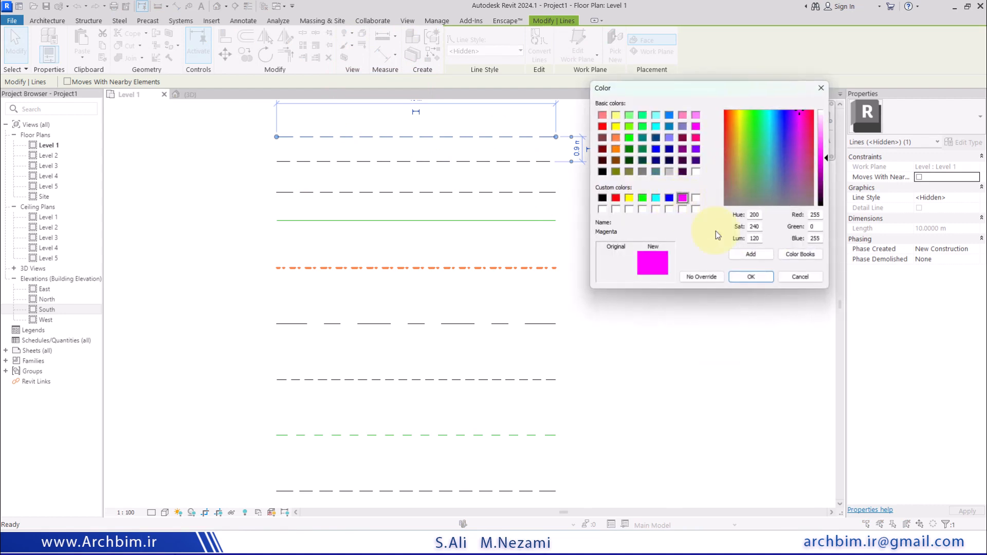
{"action": "left_click", "coordinate": [750, 276]}
{"action": "left_click", "coordinate": [713, 193]}
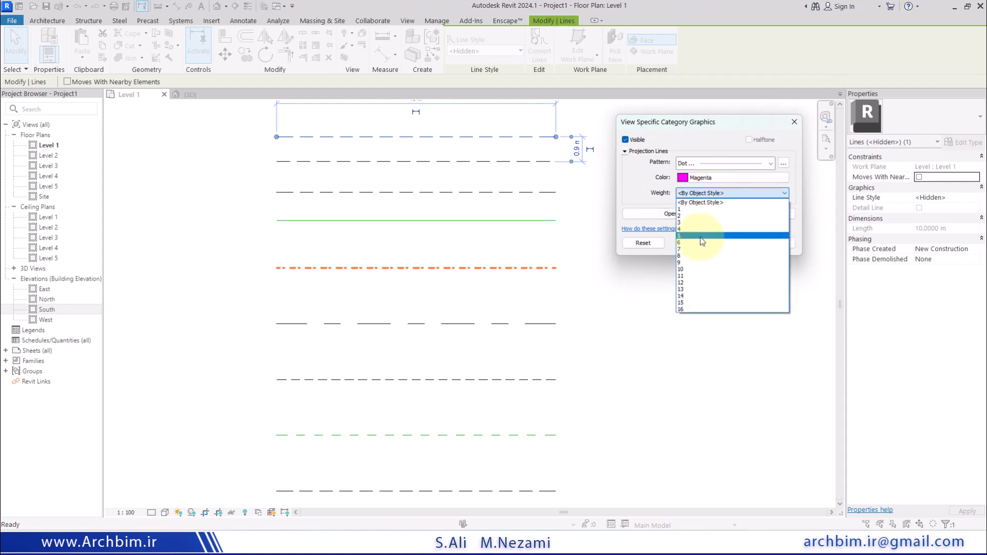
{"action": "left_click", "coordinate": [700, 239]}
{"action": "left_click", "coordinate": [702, 243]}
{"action": "left_click", "coordinate": [643, 238]}
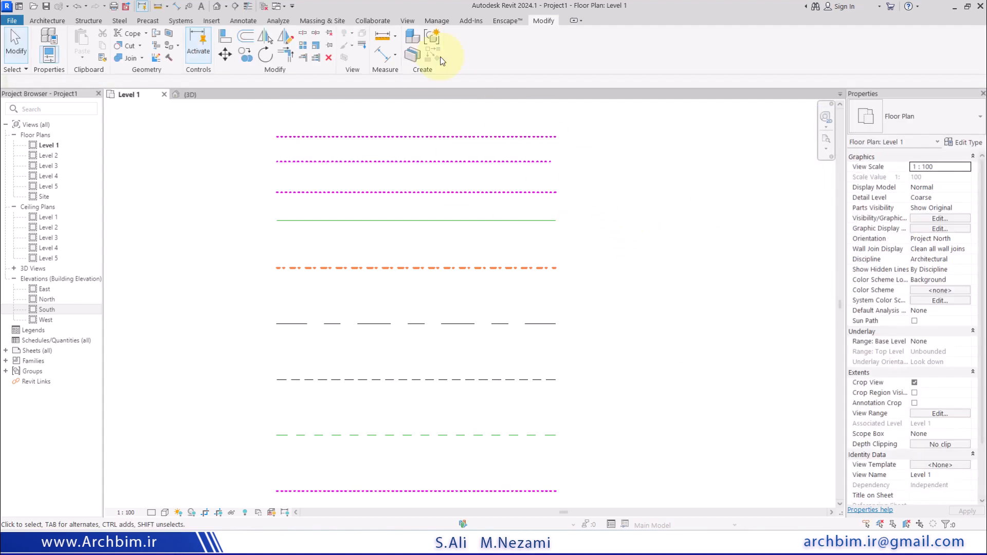
Step: Examine the project's line patterns without saving the project, and close the list without changes
{"action": "left_click", "coordinate": [439, 21]}
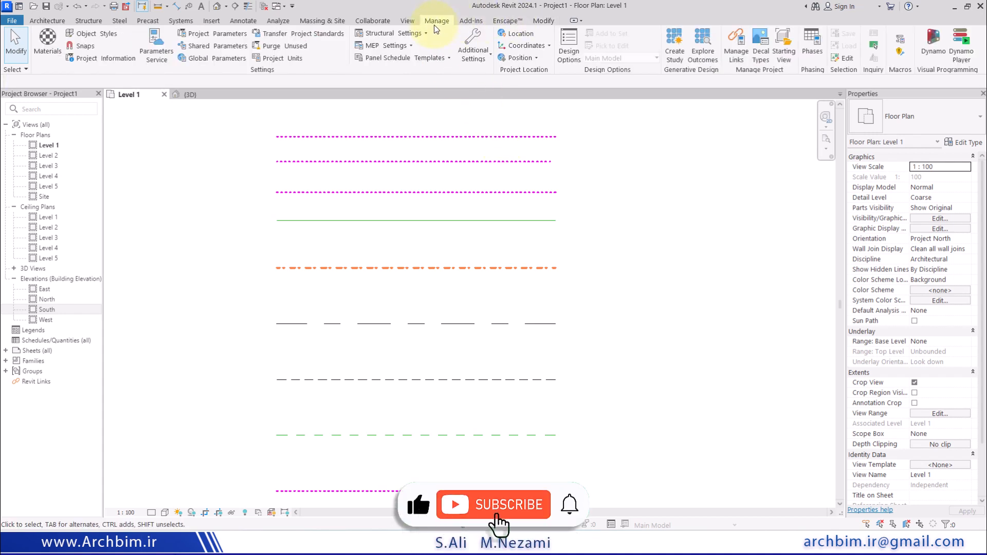
{"action": "left_click", "coordinate": [482, 57]}
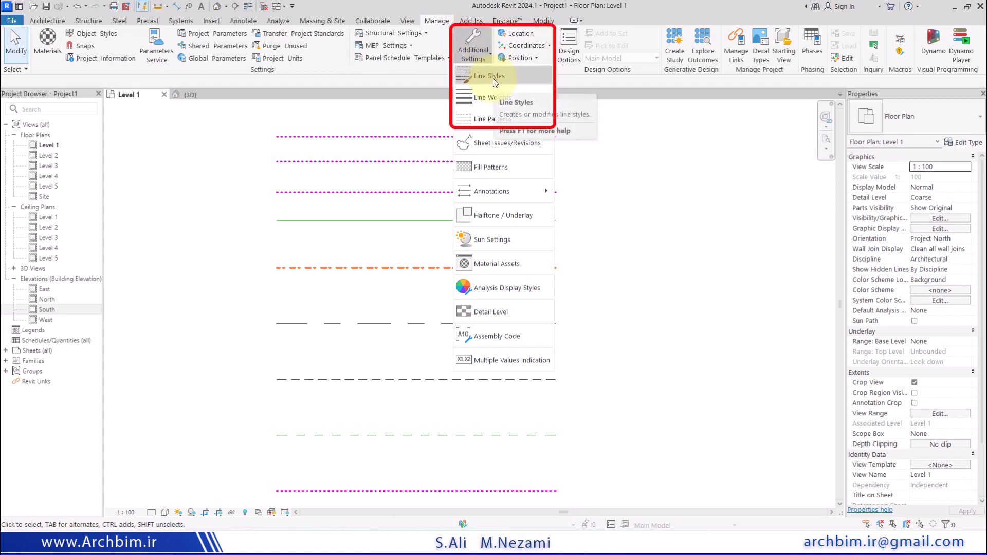
{"action": "left_click", "coordinate": [511, 119]}
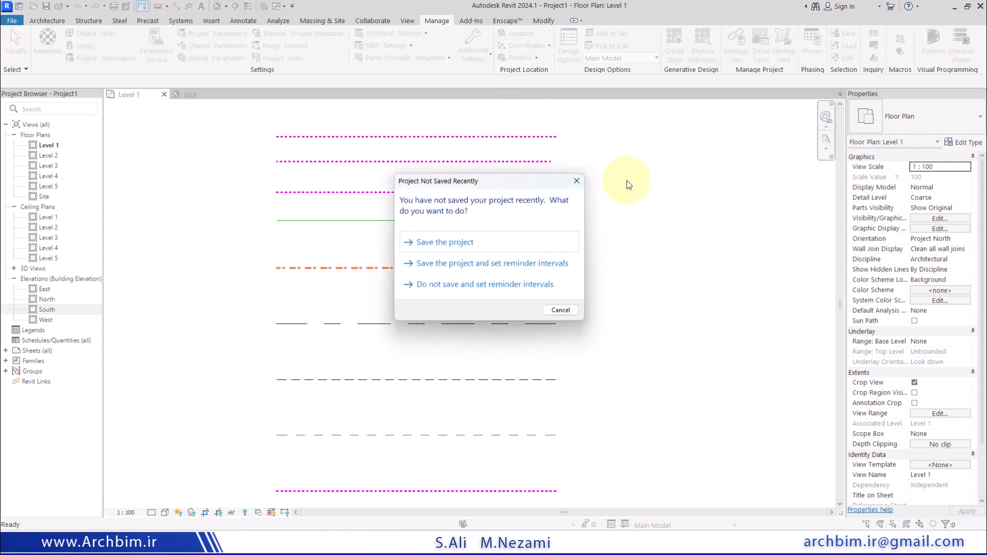
{"action": "left_click", "coordinate": [564, 312]}
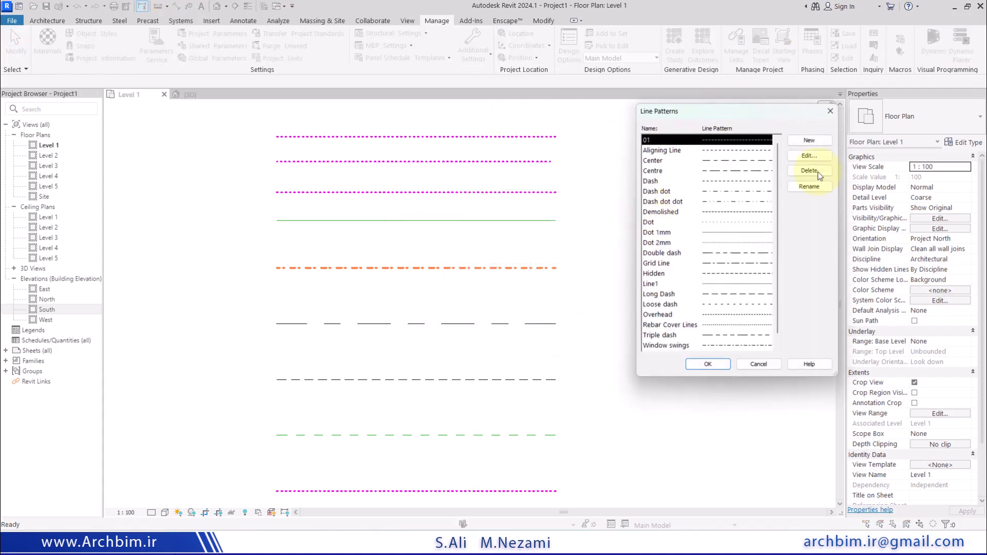
{"action": "left_click", "coordinate": [758, 364]}
Step: Review the model line weights table for the different view scales and close it without changes
{"action": "left_click", "coordinate": [481, 57]}
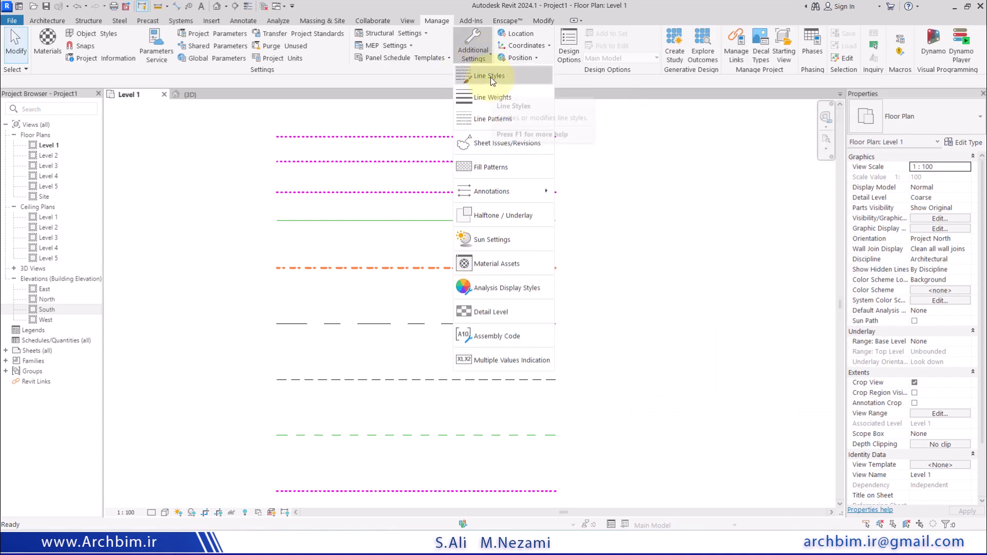
{"action": "left_click", "coordinate": [502, 97]}
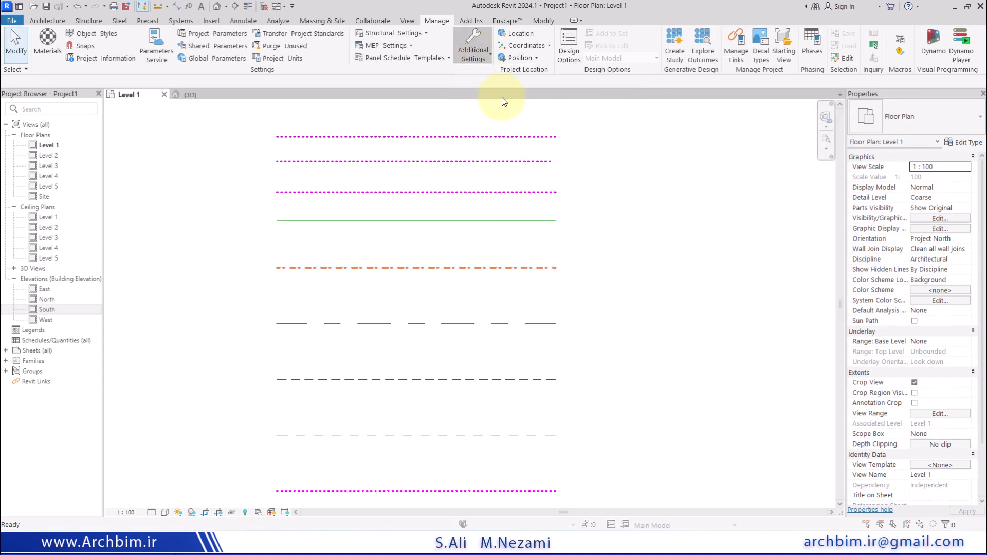
{"action": "left_click_drag", "start_coordinate": [535, 150], "coordinate": [554, 70]}
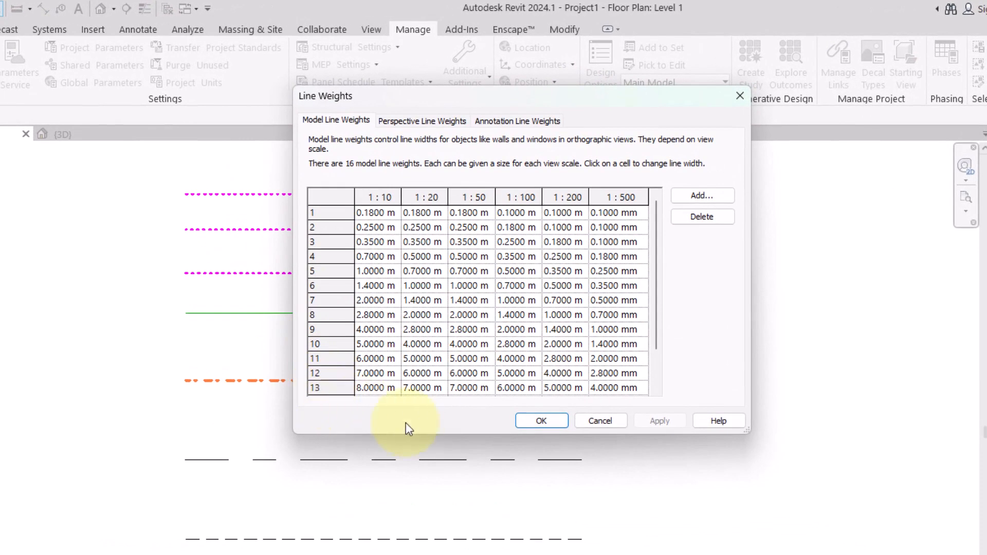
{"action": "left_click_drag", "start_coordinate": [408, 430], "coordinate": [371, 478]}
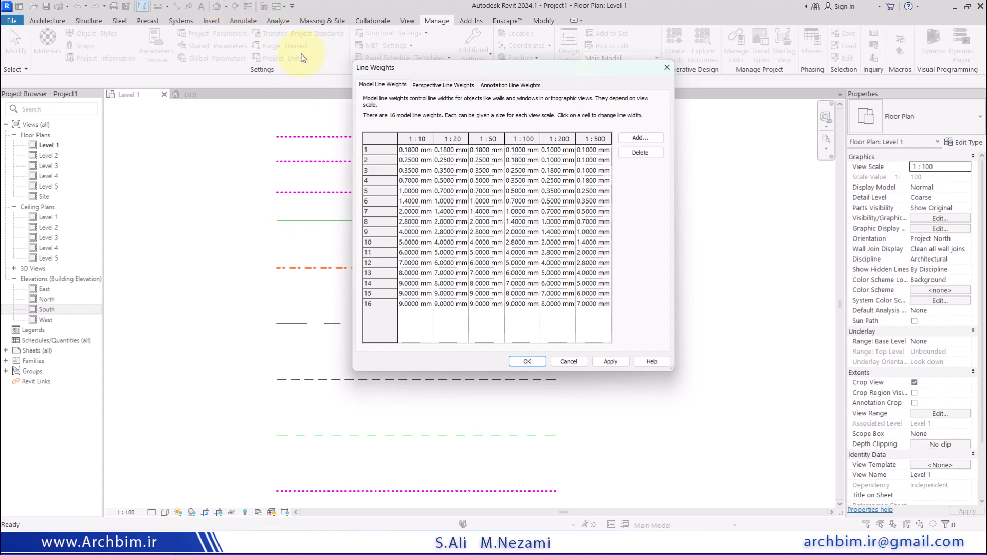
{"action": "left_click", "coordinate": [568, 361]}
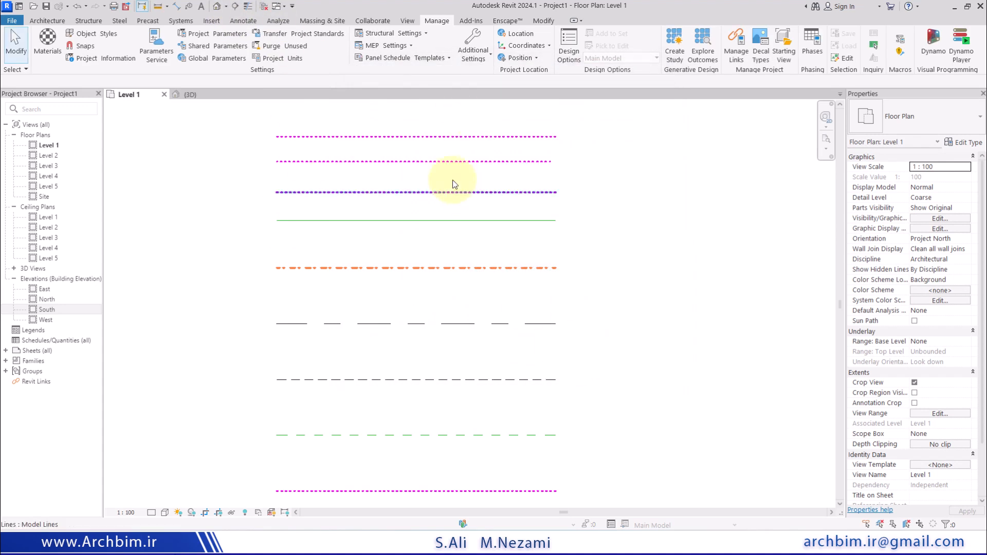
Step: Change the colour of the <Lines> line style to dark red RGB 128-000-000
{"action": "left_click", "coordinate": [473, 54]}
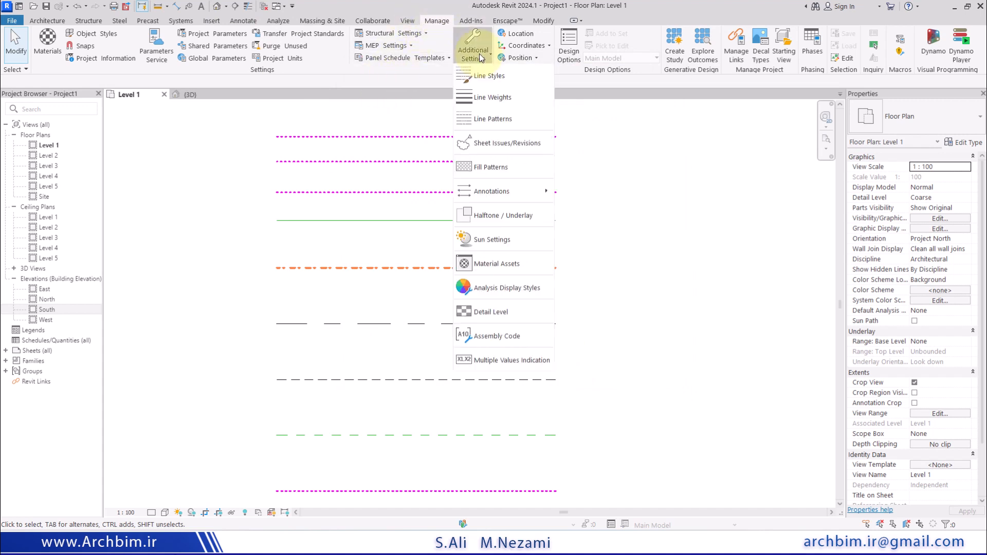
{"action": "left_click", "coordinate": [497, 77]}
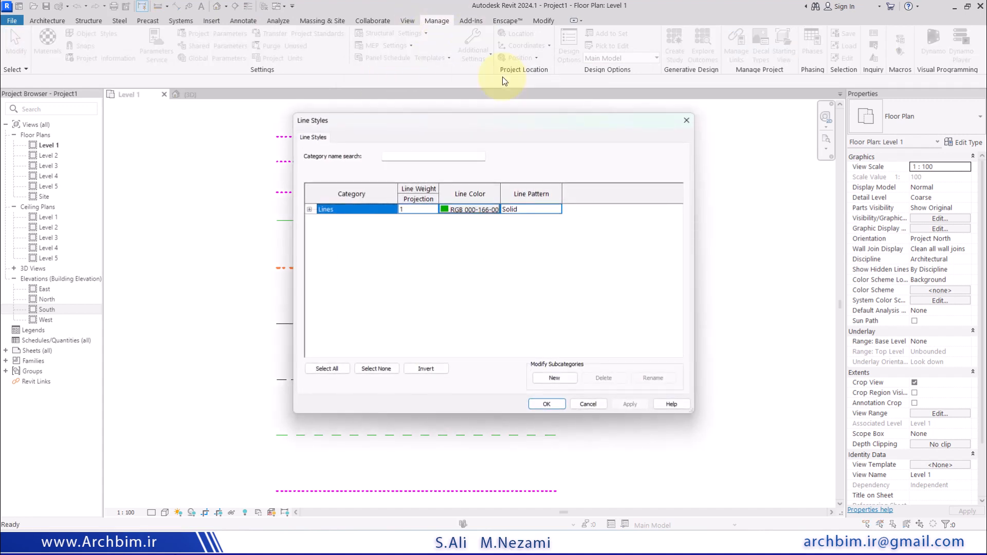
{"action": "left_click_drag", "start_coordinate": [478, 121], "coordinate": [486, 65]}
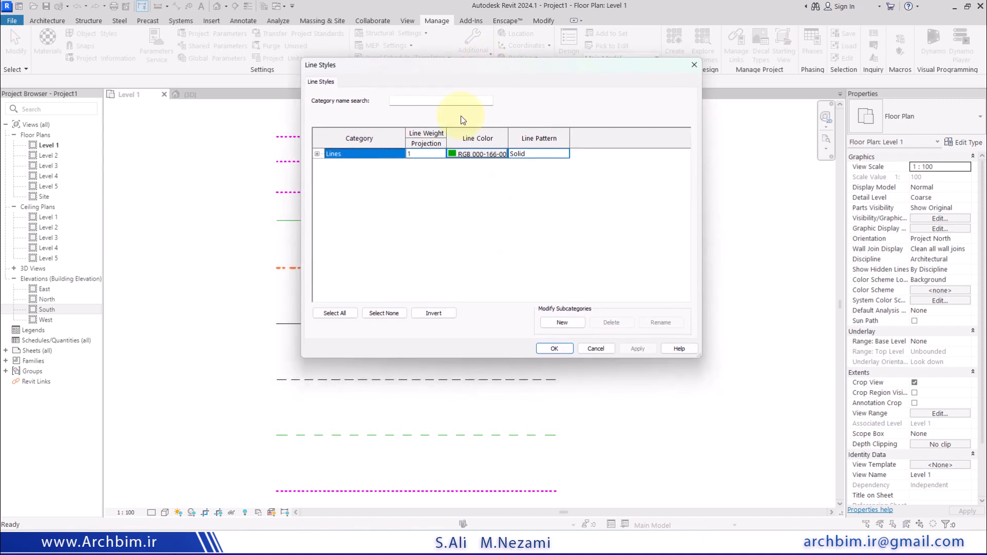
{"action": "left_click", "coordinate": [317, 154]}
{"action": "scroll", "coordinate": [450, 219], "scroll_direction": "down", "scroll_amount": 3}
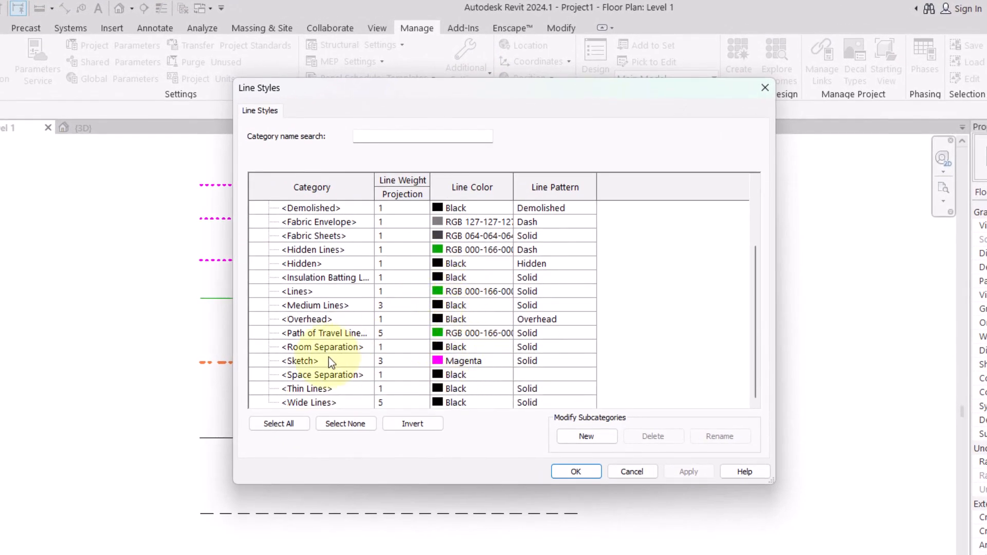
{"action": "left_click", "coordinate": [354, 334]}
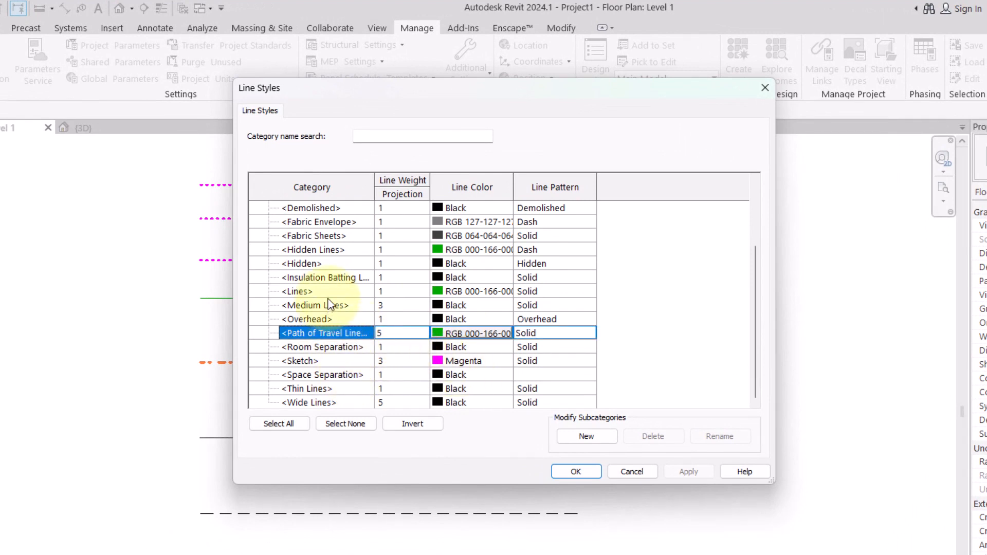
{"action": "left_click", "coordinate": [344, 291]}
{"action": "left_click", "coordinate": [497, 291]}
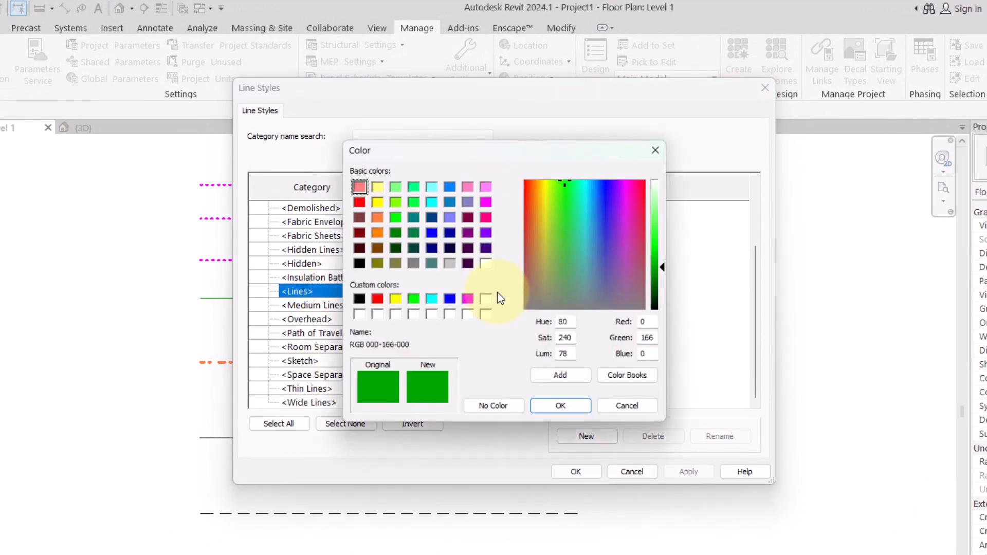
{"action": "left_click", "coordinate": [359, 233]}
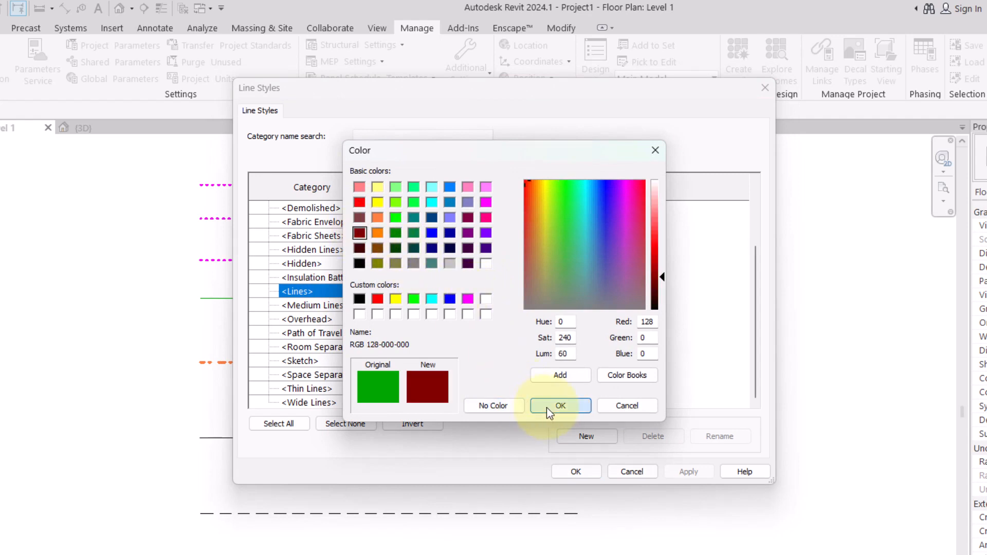
{"action": "left_click", "coordinate": [547, 407]}
{"action": "left_click", "coordinate": [576, 472]}
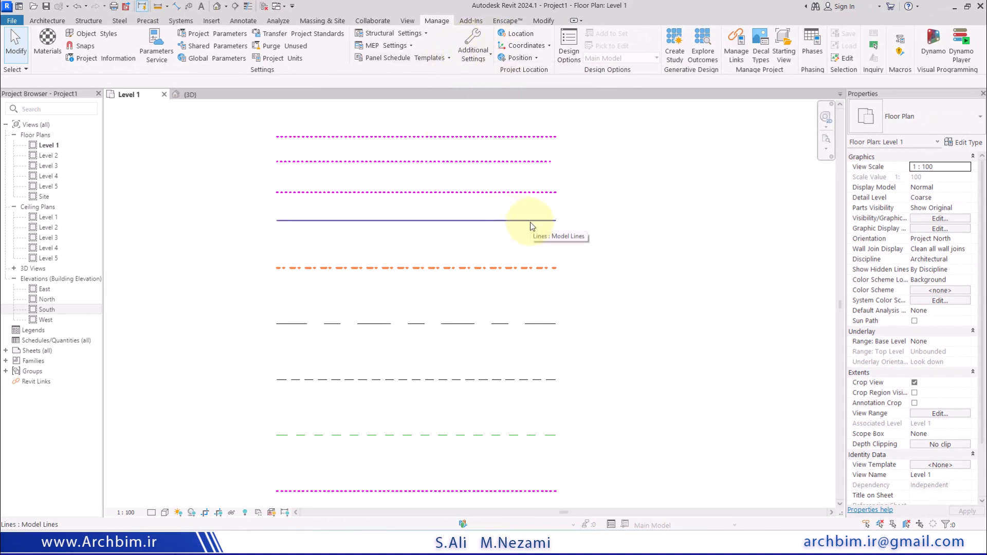
Step: Create a line style named Line 001 as a subcategory of Lines
{"action": "left_click", "coordinate": [470, 54]}
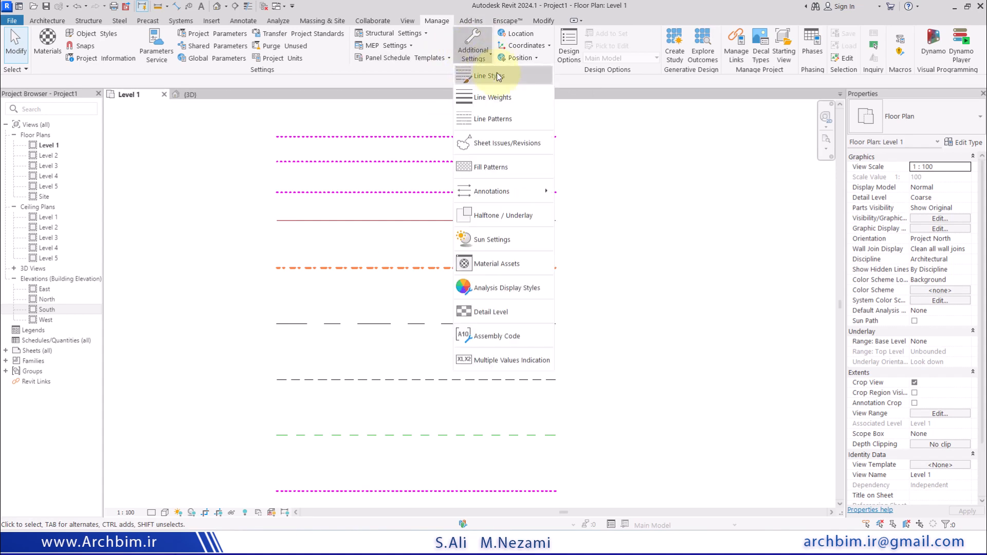
{"action": "left_click", "coordinate": [496, 78]}
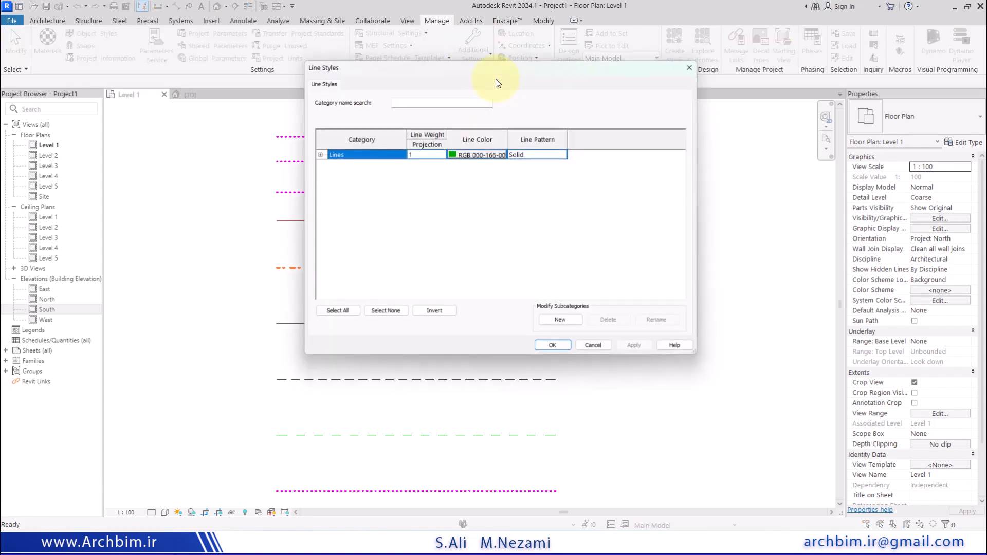
{"action": "left_click", "coordinate": [317, 153]}
{"action": "left_click", "coordinate": [560, 322]}
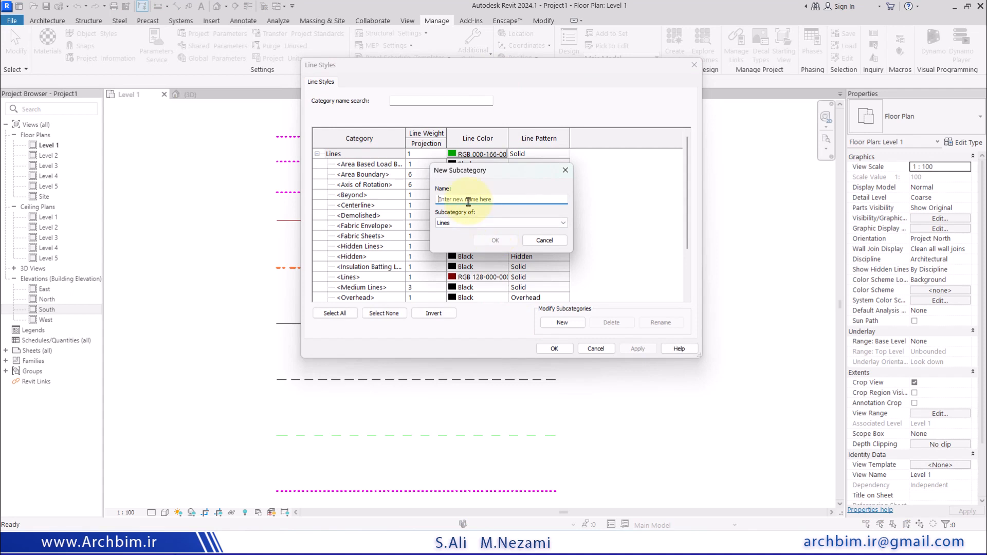
{"action": "type", "text": "Line 001"}
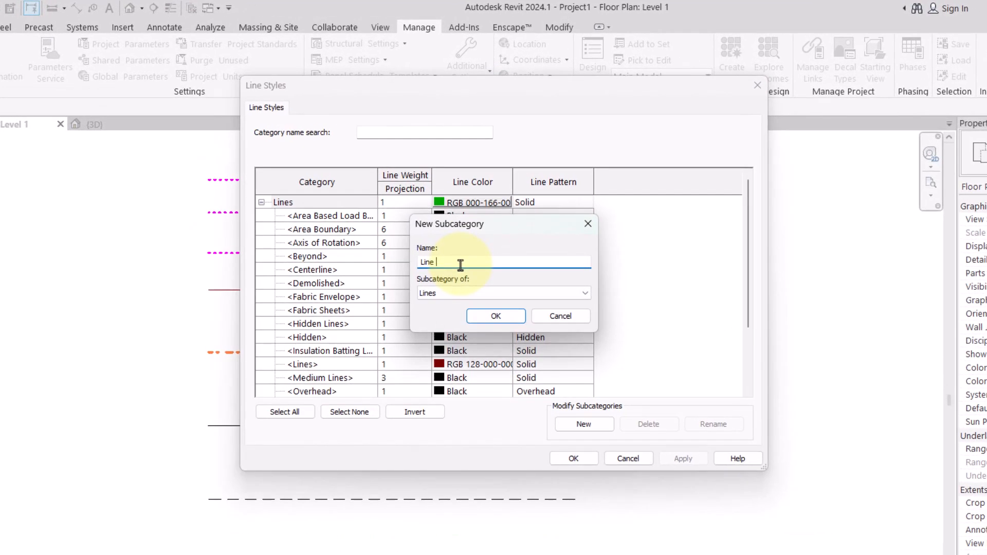
{"action": "key", "text": "Return"}
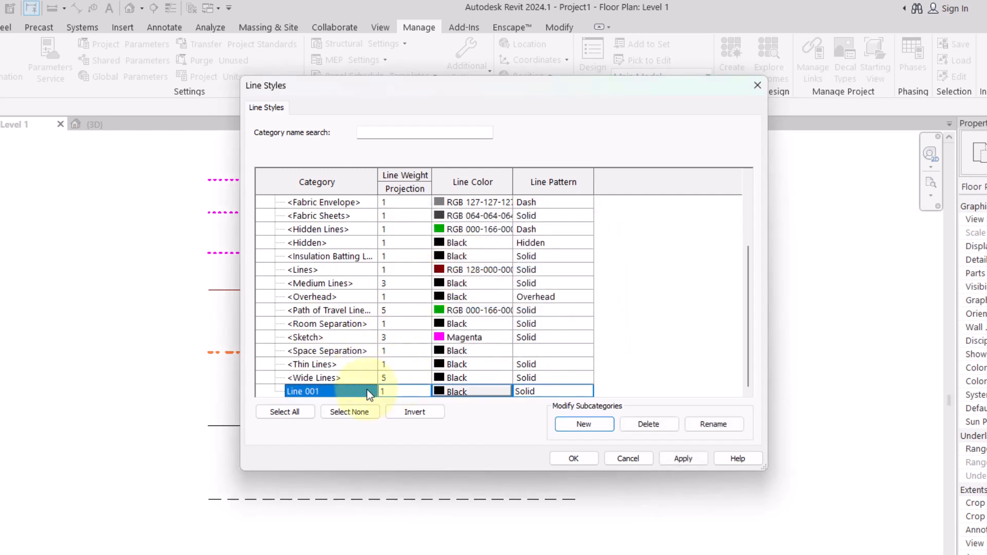
Step: Set the projection line weight of the Line 001 style to 6
{"action": "left_click", "coordinate": [424, 391]}
{"action": "left_click", "coordinate": [425, 390]}
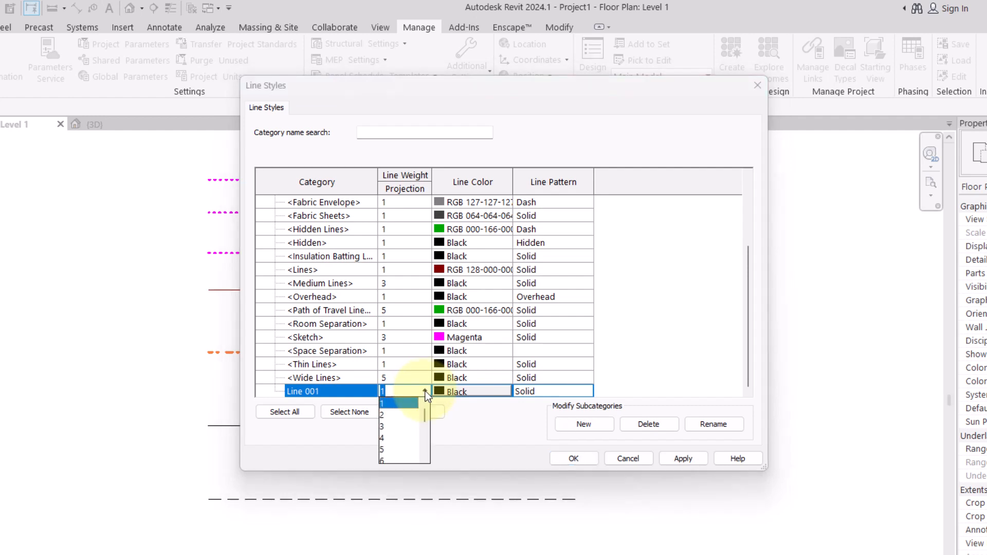
{"action": "left_click", "coordinate": [425, 428]}
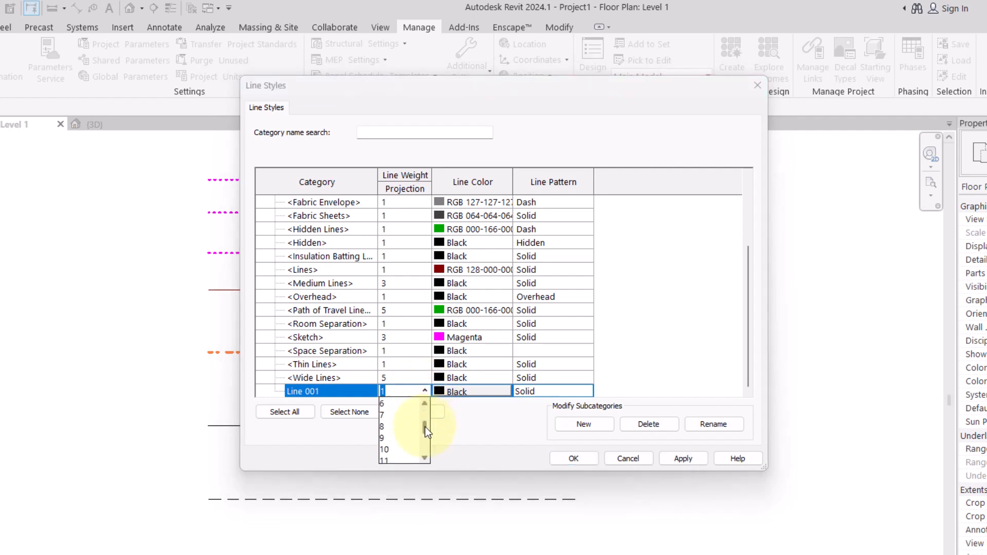
{"action": "left_click_drag", "start_coordinate": [424, 426], "coordinate": [424, 423]}
{"action": "left_click", "coordinate": [386, 424]}
Step: Set the line colour of the Line 001 style to green RGB 000-128-000
{"action": "left_click", "coordinate": [465, 391]}
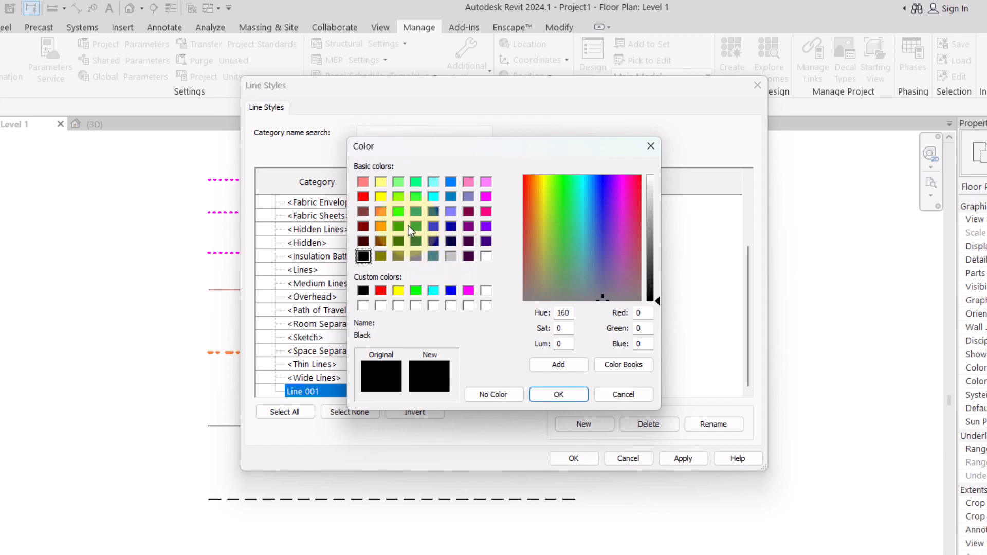
{"action": "left_click", "coordinate": [382, 255]}
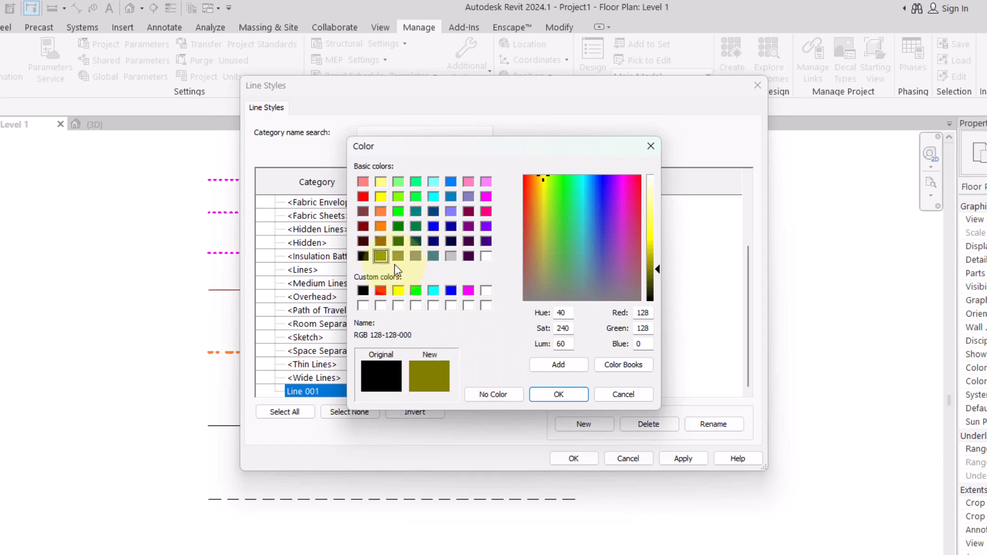
{"action": "left_click", "coordinate": [401, 229]}
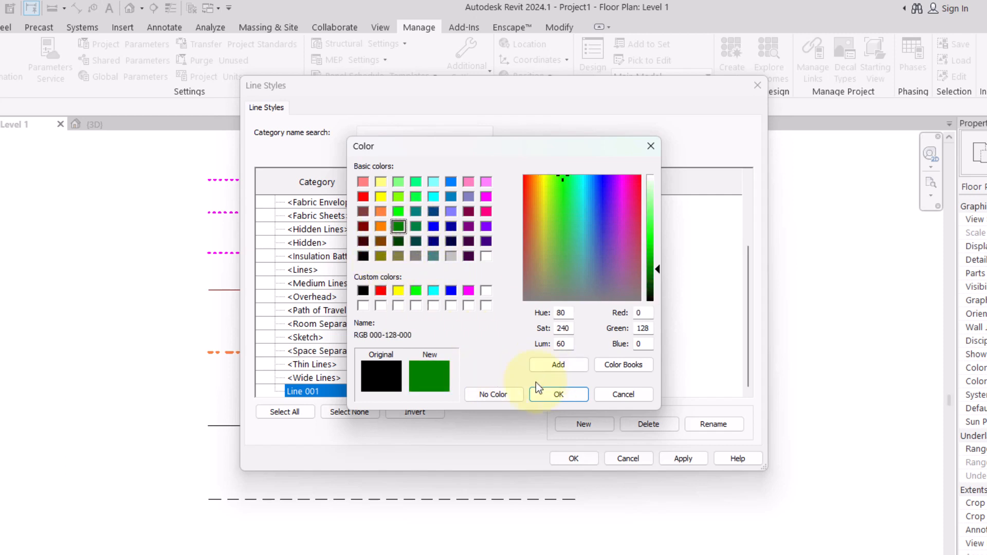
{"action": "left_click", "coordinate": [535, 395]}
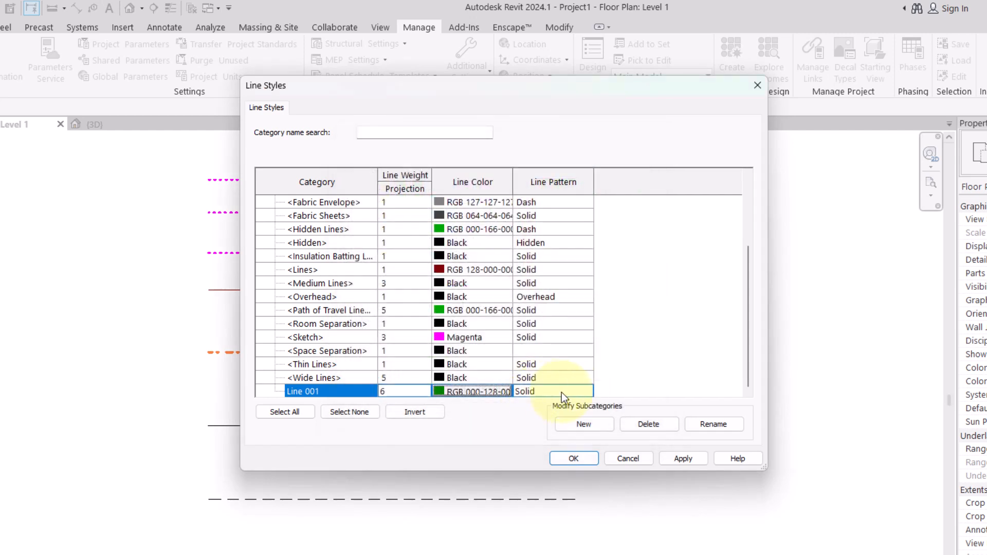
Step: Assign line pattern 01 to the Line 001 style, trying Long Dash in between, and accept the line style settings
{"action": "left_click", "coordinate": [566, 393]}
{"action": "left_click", "coordinate": [587, 393]}
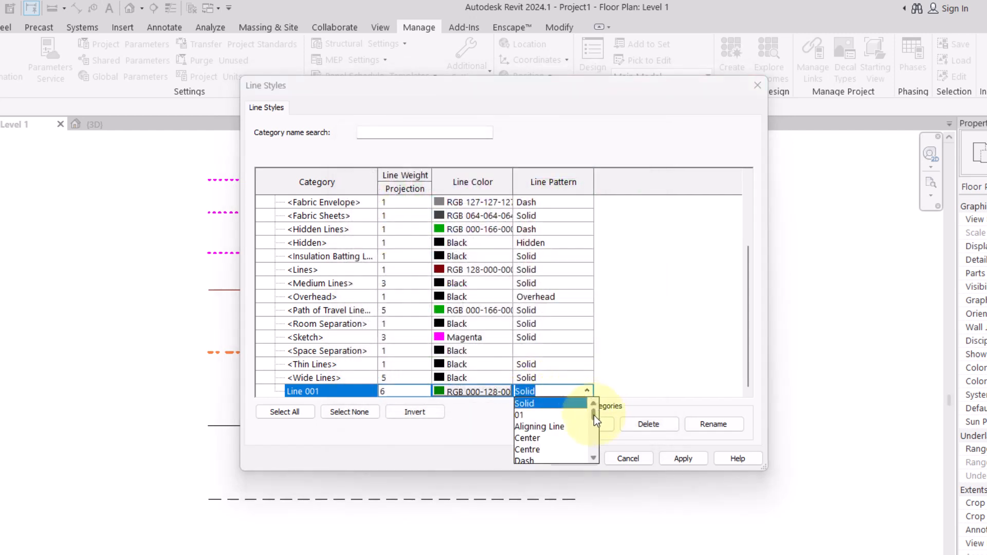
{"action": "left_click", "coordinate": [528, 415]}
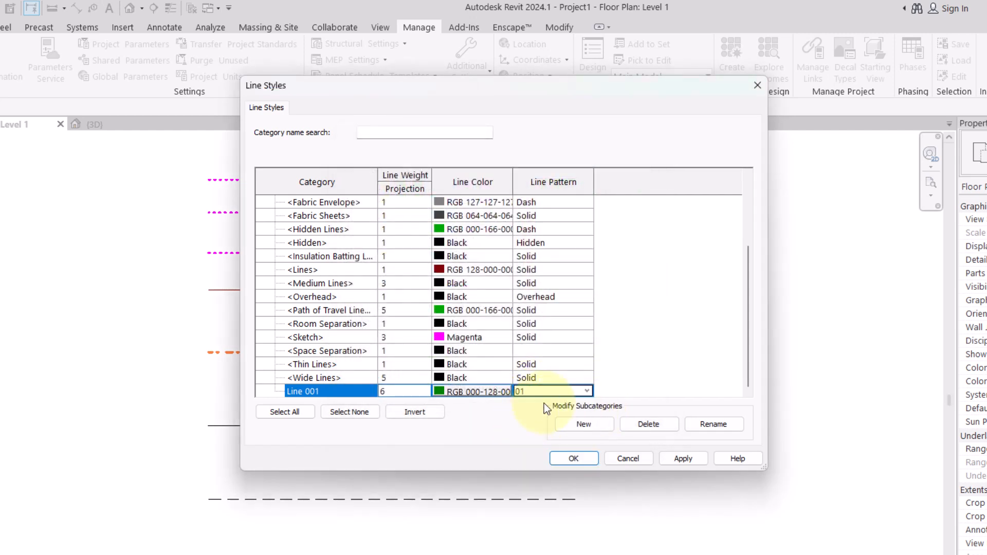
{"action": "left_click", "coordinate": [588, 391]}
{"action": "left_click_drag", "start_coordinate": [594, 418], "coordinate": [594, 441]}
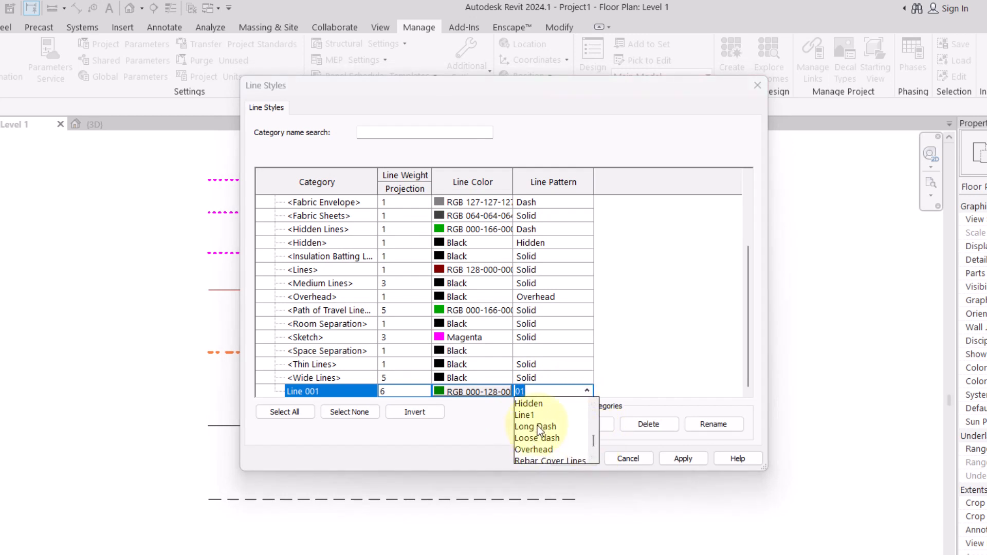
{"action": "left_click", "coordinate": [538, 426]}
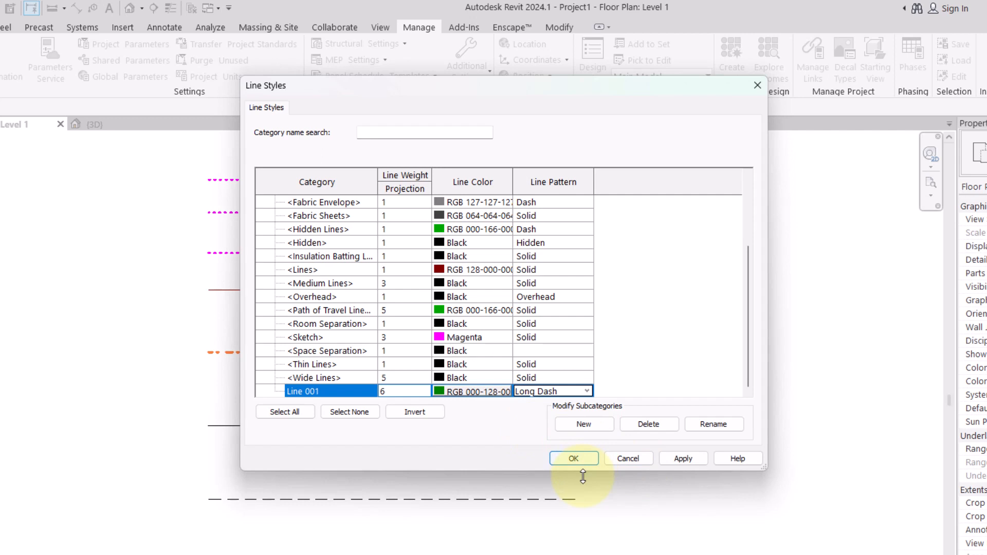
{"action": "left_click_drag", "start_coordinate": [516, 393], "coordinate": [584, 401]}
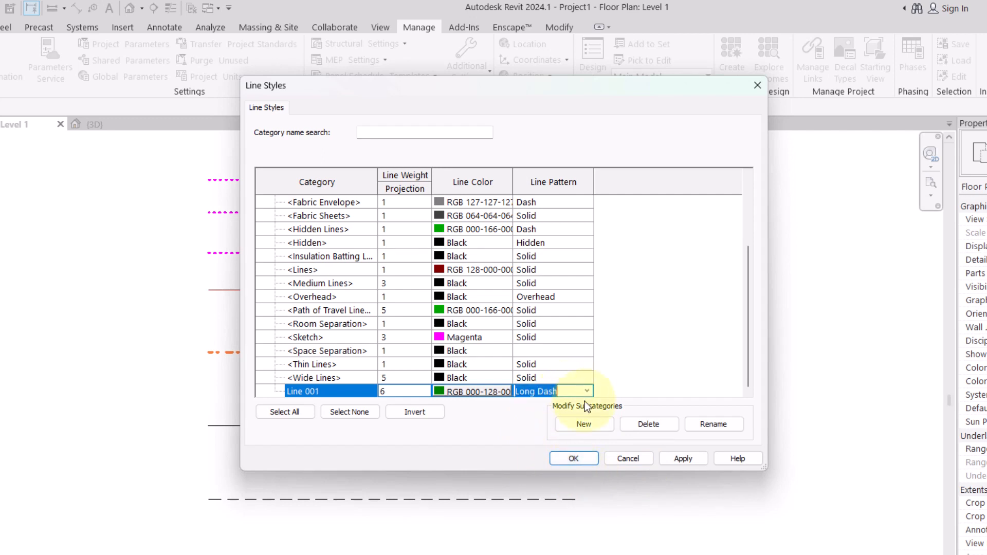
{"action": "left_click", "coordinate": [586, 391]}
{"action": "left_click_drag", "start_coordinate": [592, 437], "coordinate": [592, 413]}
{"action": "left_click", "coordinate": [551, 414]}
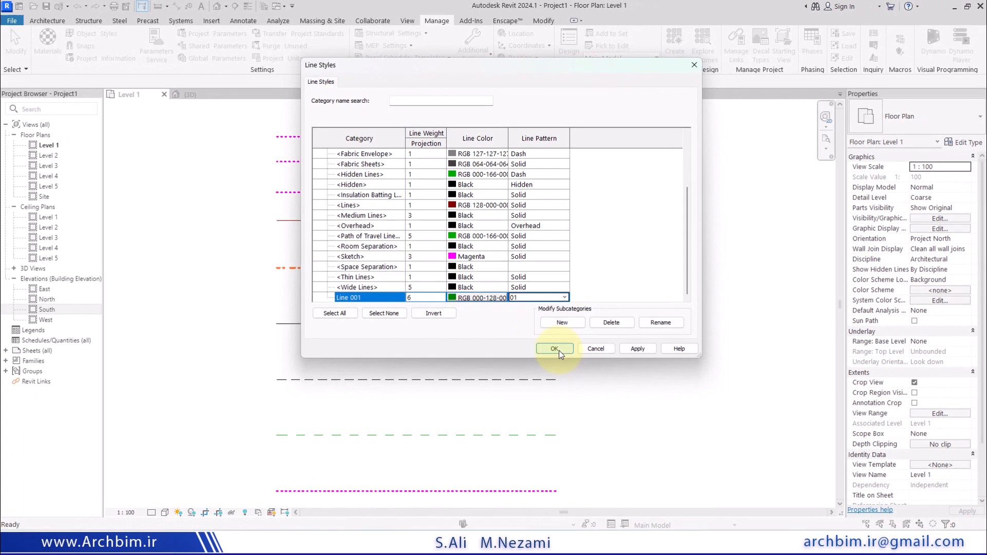
{"action": "left_click", "coordinate": [559, 351]}
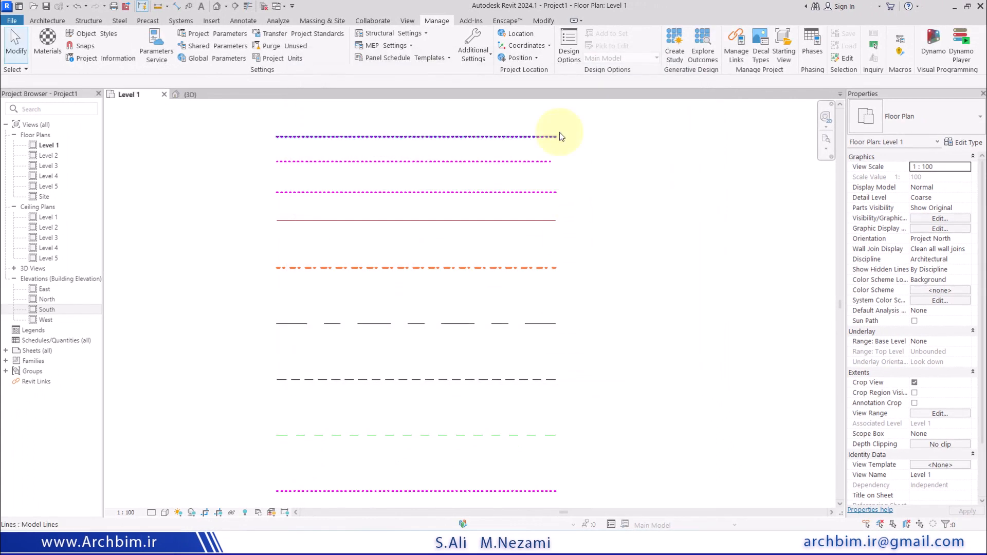
Step: Draw a vertical model line in the Line 001 style about 2.7 m to the right of the horizontal sample lines
{"action": "key", "text": "l"}
{"action": "key", "text": "i"}
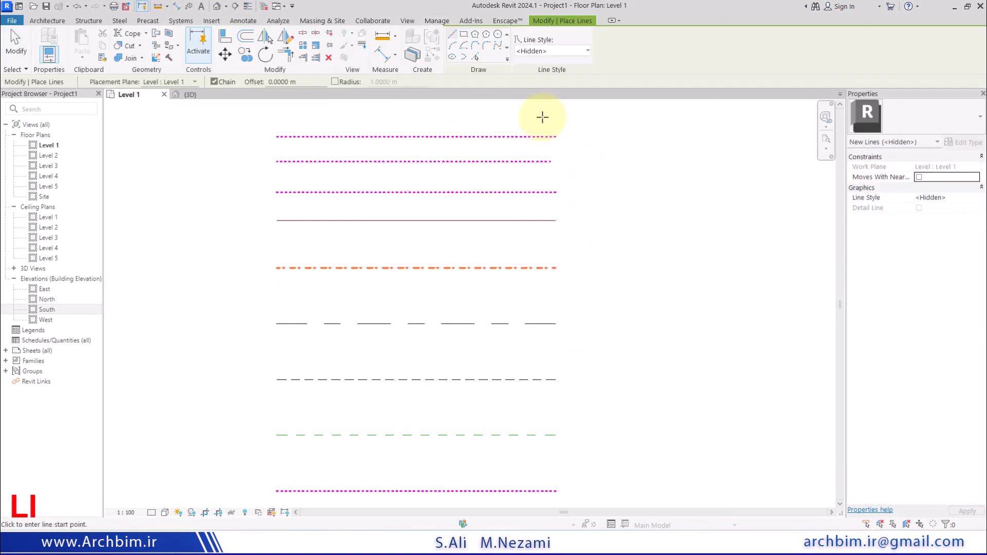
{"action": "left_click", "coordinate": [578, 50]}
{"action": "left_click", "coordinate": [541, 193]}
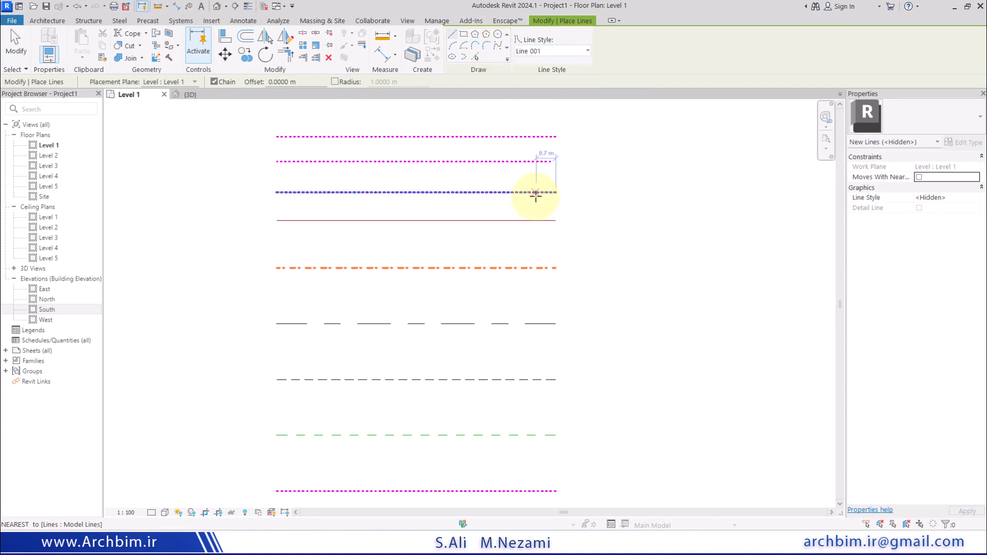
{"action": "left_click", "coordinate": [630, 143]}
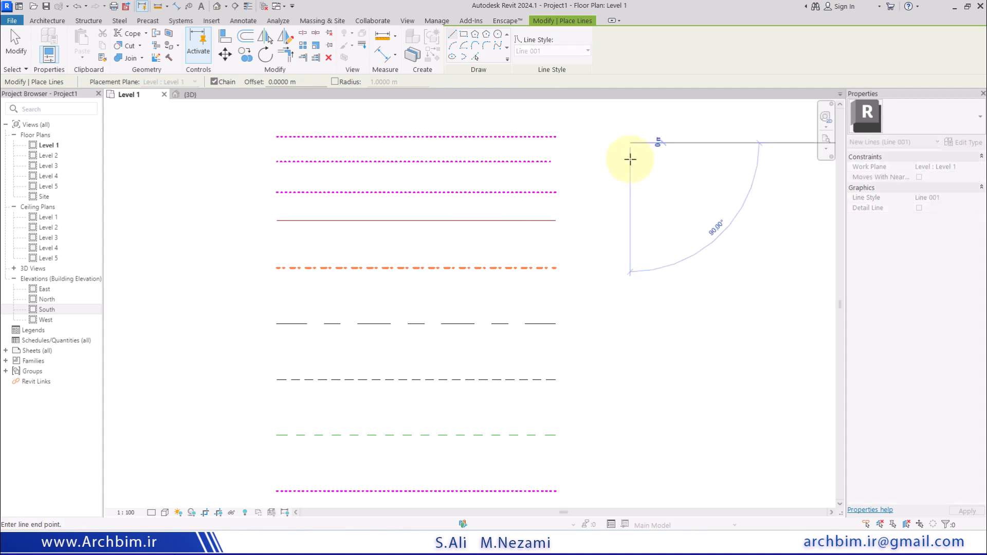
{"action": "left_click", "coordinate": [637, 389]}
{"action": "key", "text": "Escape"}
{"action": "key", "text": "Escape"}
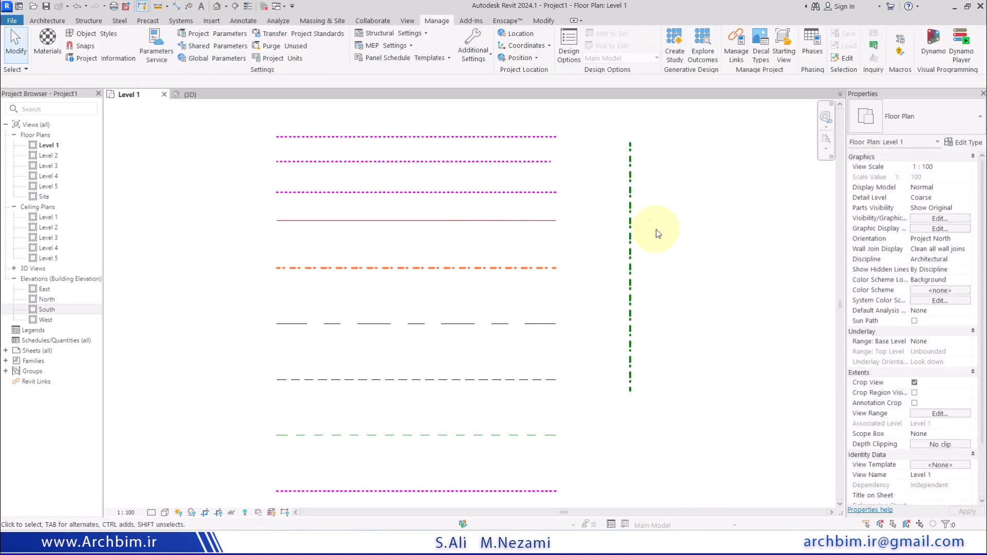
Step: Change the line colour of the Line 001 style to orange RGB 255-128-000 and accept the line style settings
{"action": "left_click", "coordinate": [521, 268]}
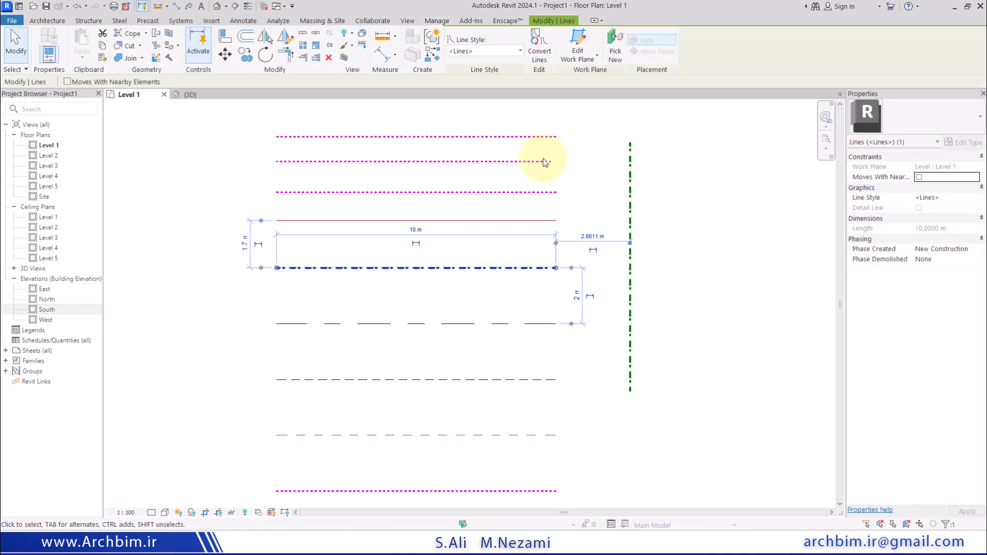
{"action": "left_click", "coordinate": [436, 21]}
{"action": "left_click", "coordinate": [496, 288]}
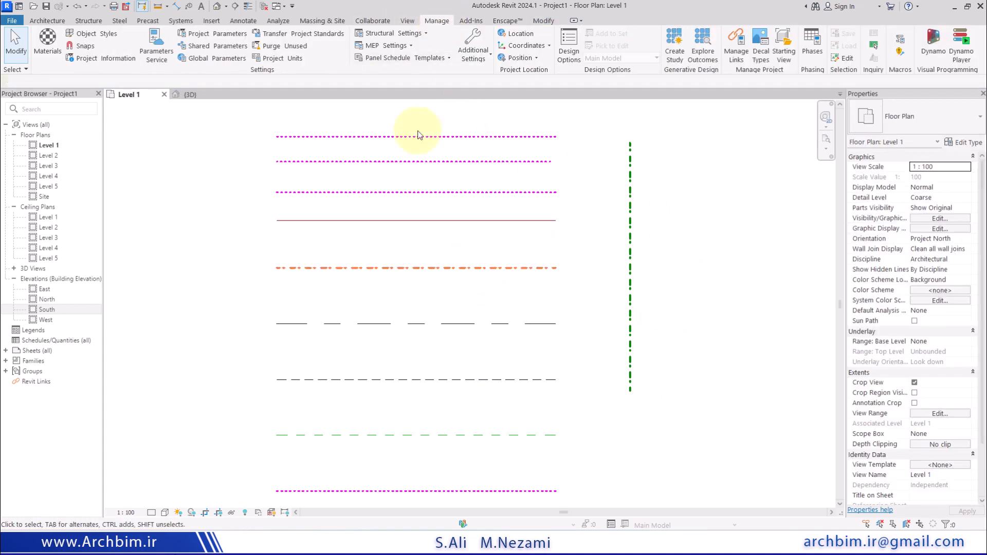
{"action": "left_click", "coordinate": [473, 60]}
{"action": "left_click", "coordinate": [509, 92]}
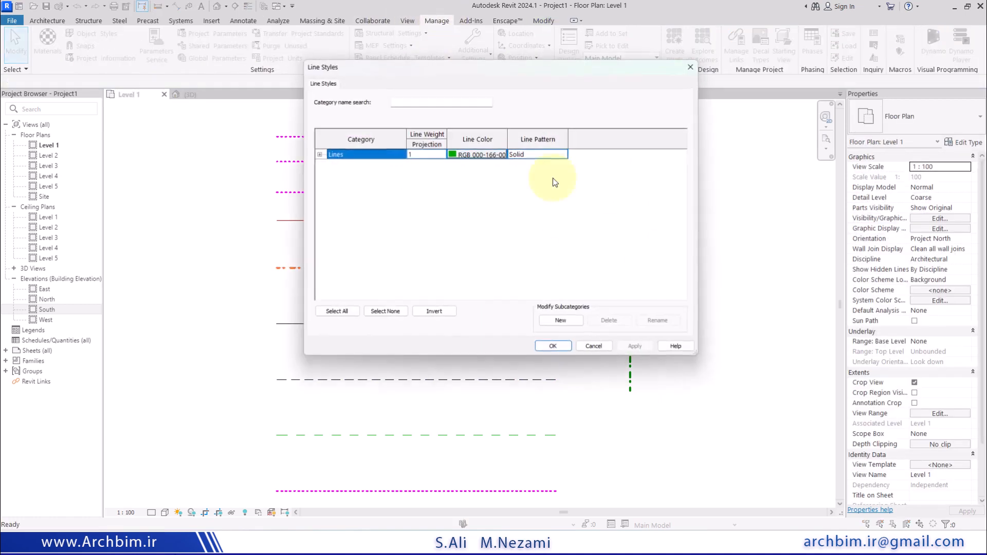
{"action": "left_click", "coordinate": [317, 154]}
{"action": "scroll", "coordinate": [486, 288], "scroll_direction": "down", "scroll_amount": 4}
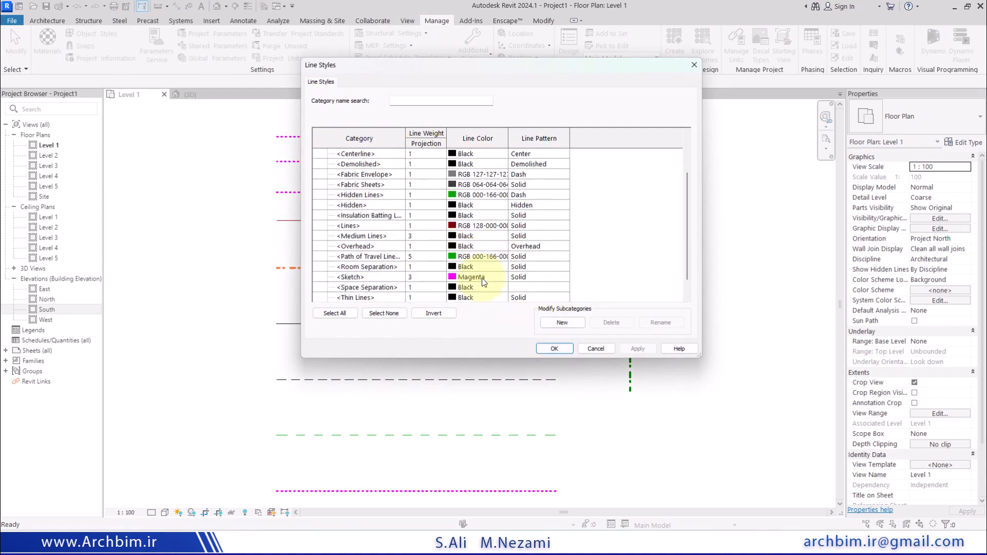
{"action": "left_click", "coordinate": [503, 299]}
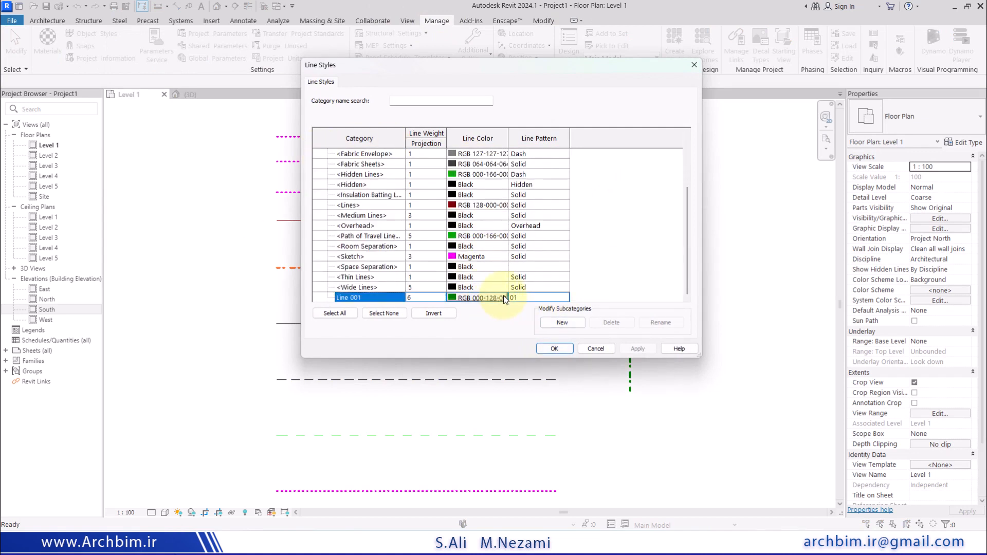
{"action": "left_click", "coordinate": [462, 298]}
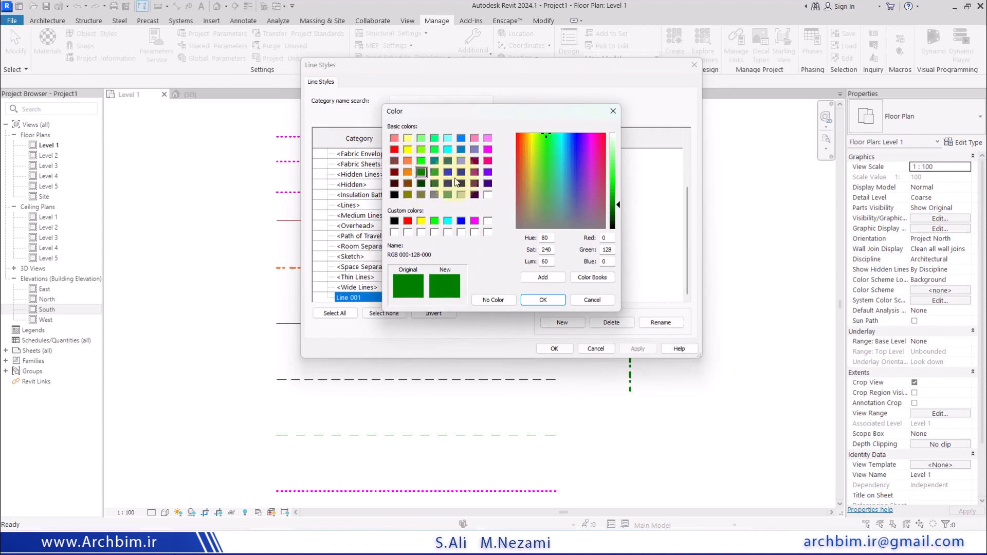
{"action": "left_click", "coordinate": [408, 171]}
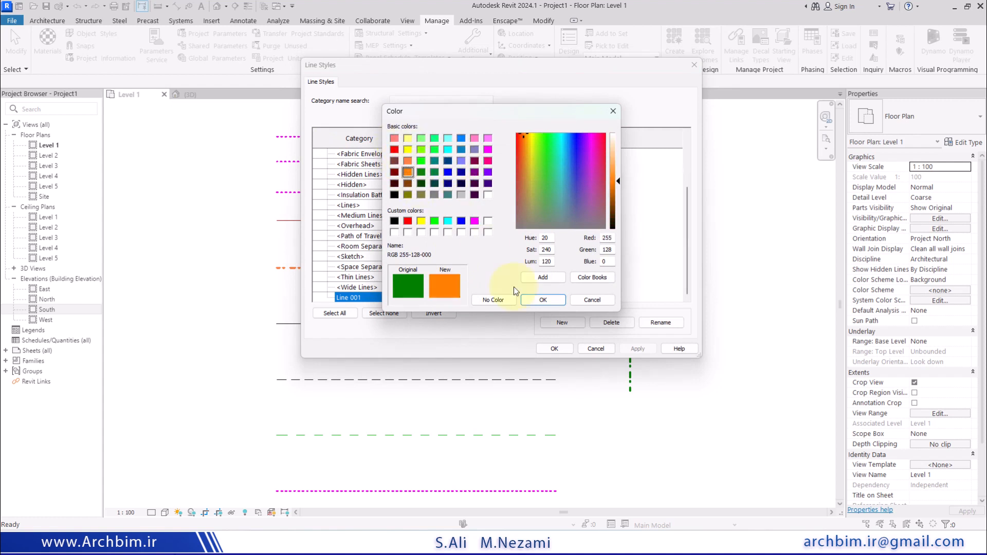
{"action": "left_click", "coordinate": [543, 300]}
{"action": "left_click", "coordinate": [564, 350]}
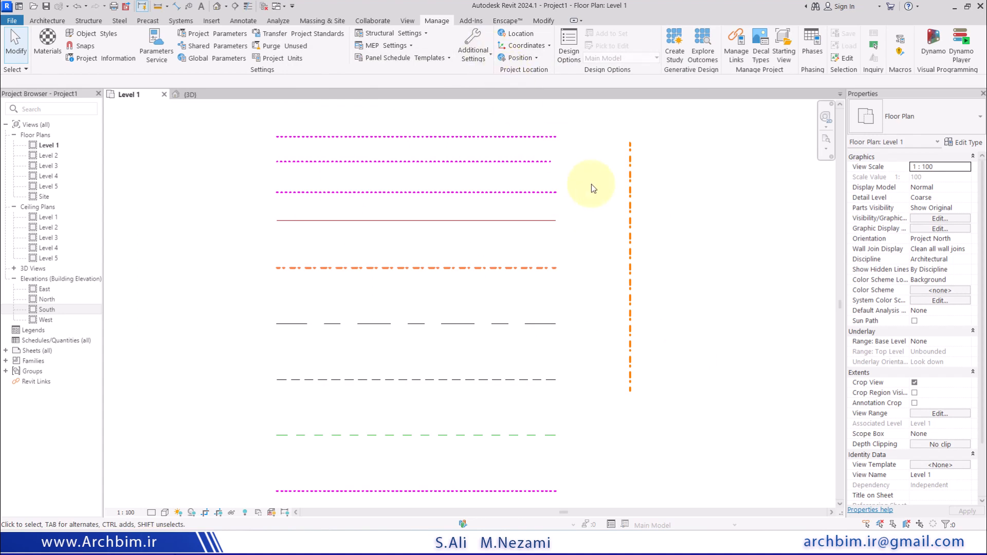
Step: Draw a second vertical model line in the Line 001 style, about 9.2 m long and 0.7 m right of the first
{"action": "key", "text": "l"}
{"action": "key", "text": "i"}
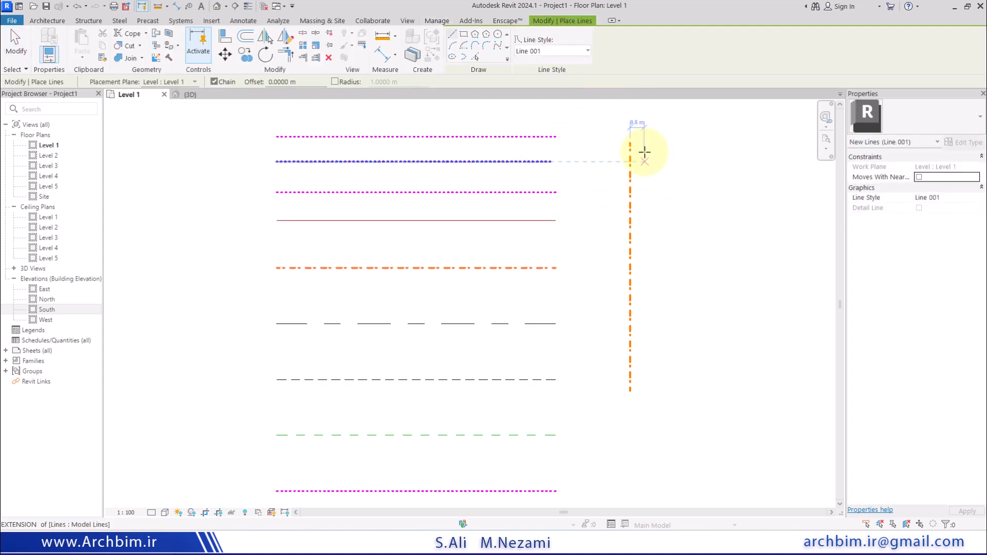
{"action": "left_click", "coordinate": [644, 152]}
{"action": "left_click", "coordinate": [650, 399]}
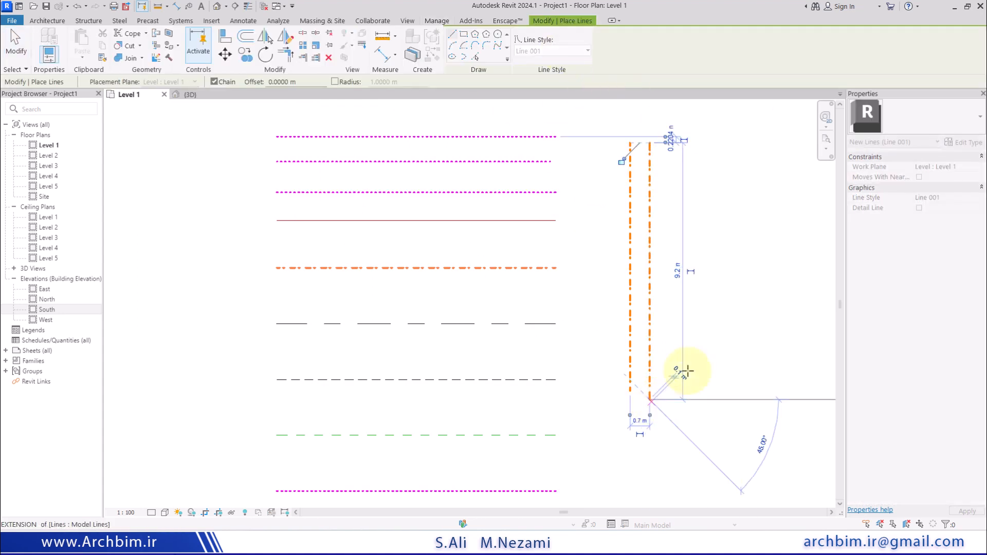
{"action": "key", "text": "Escape"}
{"action": "key", "text": "Escape"}
Step: Examine the sample lines and the house's walls, windows and door in the Level 1 floor plan
{"action": "scroll", "coordinate": [690, 354], "scroll_direction": "down", "scroll_amount": 3}
{"action": "middle_click_drag", "start_coordinate": [693, 338], "coordinate": [393, 307]}
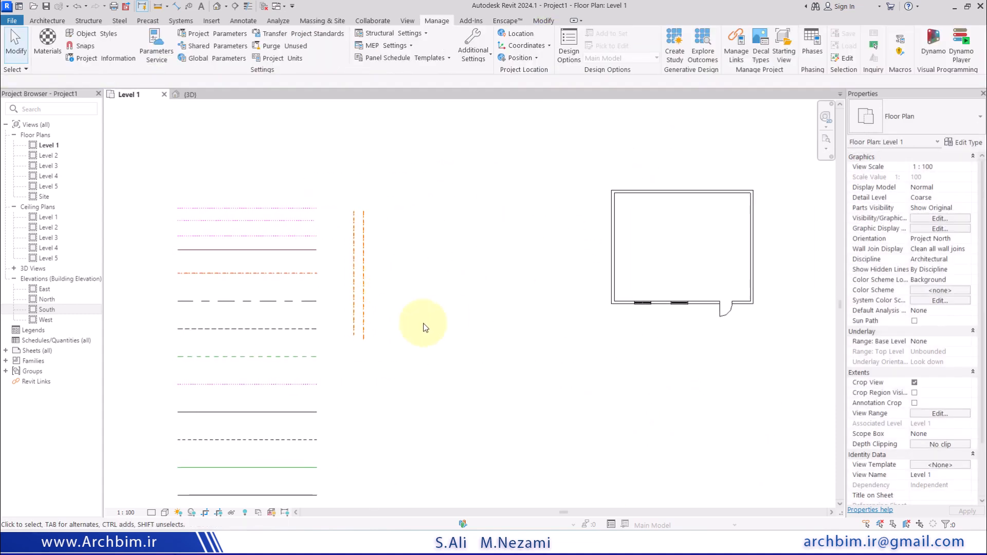
{"action": "middle_click_drag", "start_coordinate": [374, 328], "coordinate": [448, 301]}
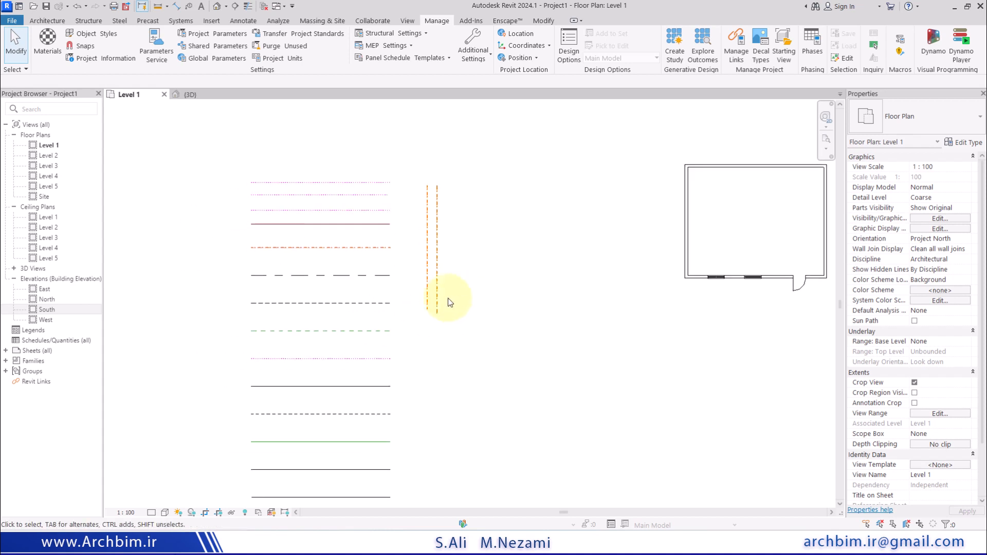
{"action": "scroll", "coordinate": [450, 295], "scroll_direction": "up", "scroll_amount": 2}
{"action": "middle_click_drag", "start_coordinate": [563, 257], "coordinate": [250, 318]}
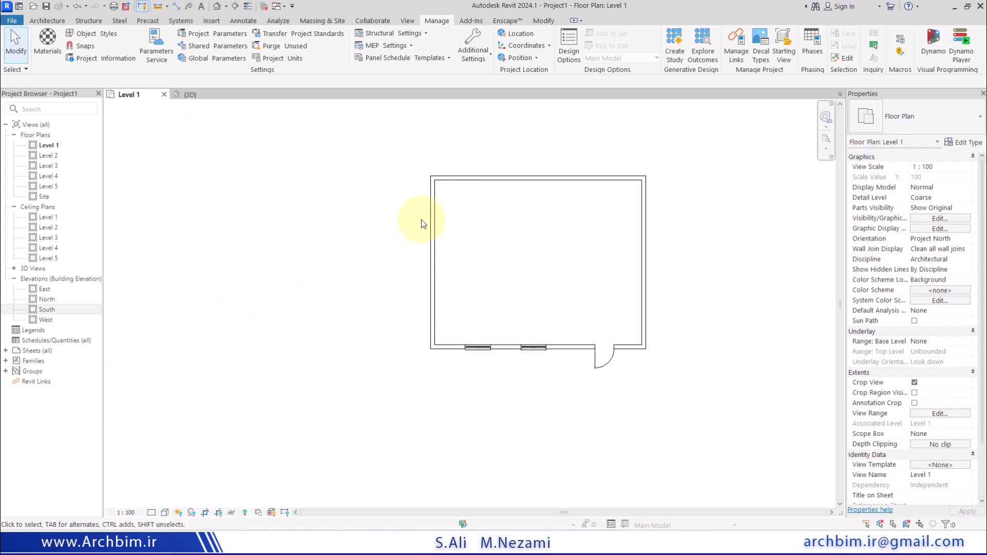
{"action": "scroll", "coordinate": [386, 277], "scroll_direction": "up", "scroll_amount": 1}
{"action": "middle_click_drag", "start_coordinate": [557, 291], "coordinate": [535, 291]}
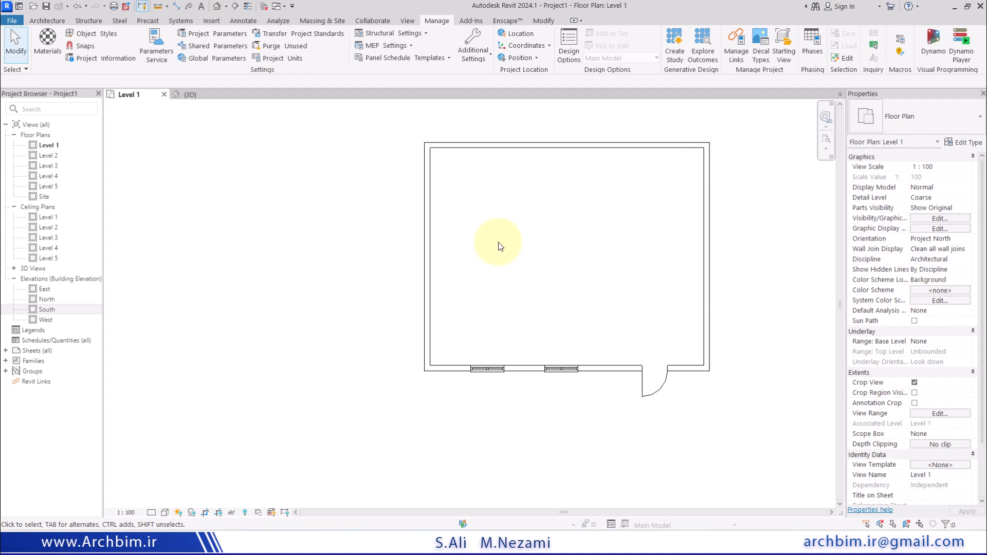
Step: Open the 3D view and examine the edges of the house's front wall corner and the nearest window
{"action": "left_click", "coordinate": [208, 100]}
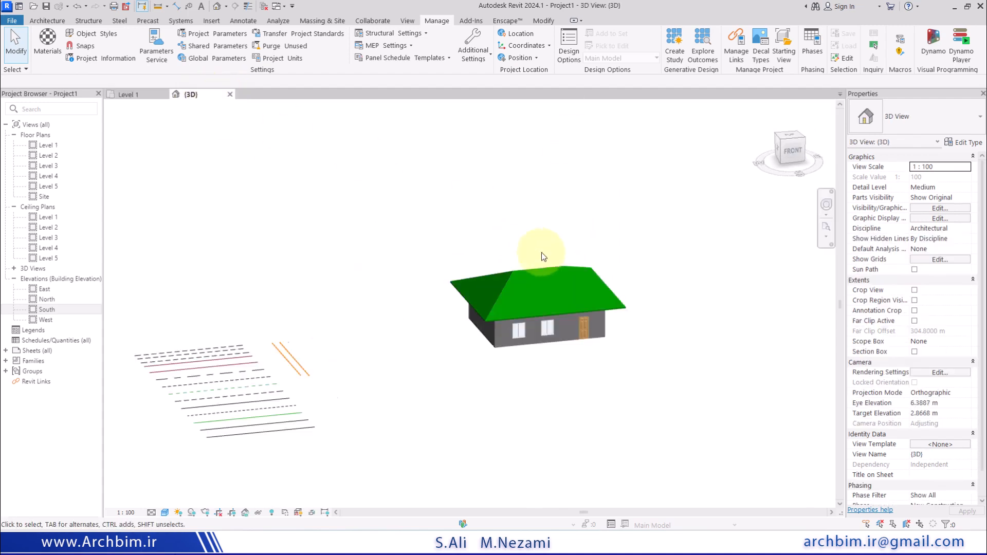
{"action": "scroll", "coordinate": [519, 259], "scroll_direction": "up", "scroll_amount": 3}
{"action": "scroll", "coordinate": [494, 411], "scroll_direction": "up", "scroll_amount": 3}
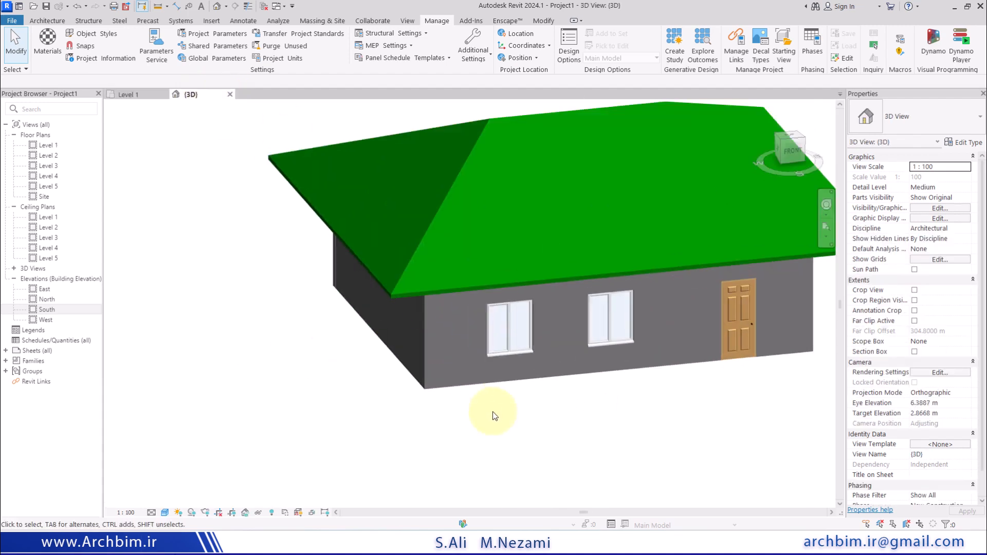
{"action": "mouse_move", "coordinate": [494, 416]}
{"action": "middle_mouse_down", "text": "shift"}
{"action": "mouse_move", "coordinate": [488, 396]}
{"action": "mouse_move", "coordinate": [535, 403]}
{"action": "mouse_move", "coordinate": [499, 432]}
{"action": "middle_mouse_up", "text": "shift"}
{"action": "scroll", "coordinate": [498, 432], "scroll_direction": "up", "scroll_amount": 3}
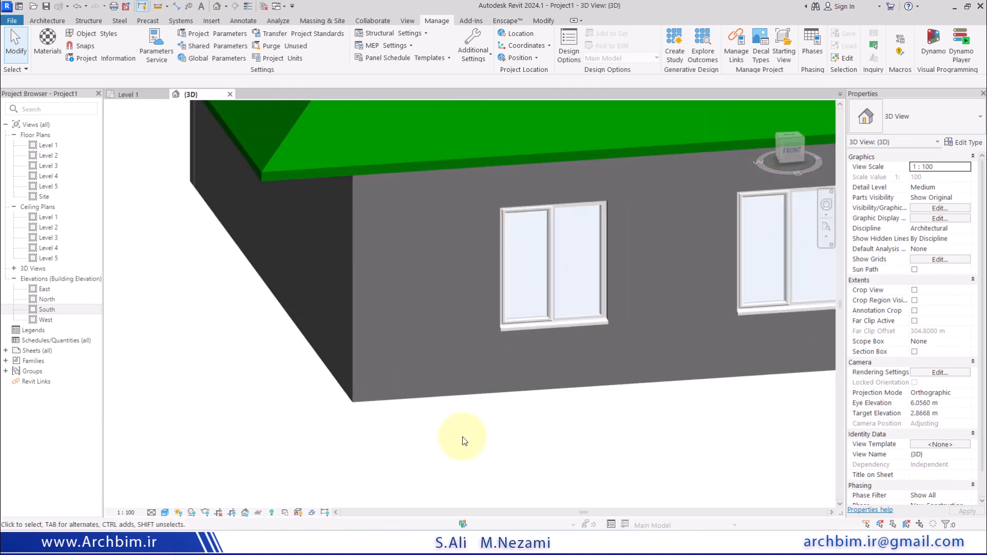
{"action": "scroll", "coordinate": [344, 220], "scroll_direction": "up", "scroll_amount": 2}
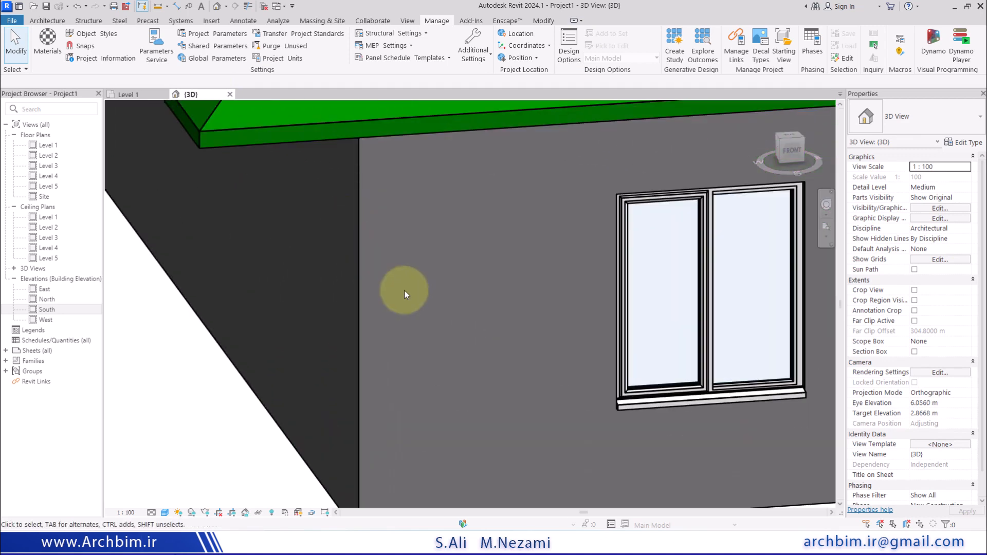
Step: Use Linework with the Line 001 style to override the roof's two left-hand hip edges in the 3D view
{"action": "scroll", "coordinate": [390, 327], "scroll_direction": "down", "scroll_amount": 3}
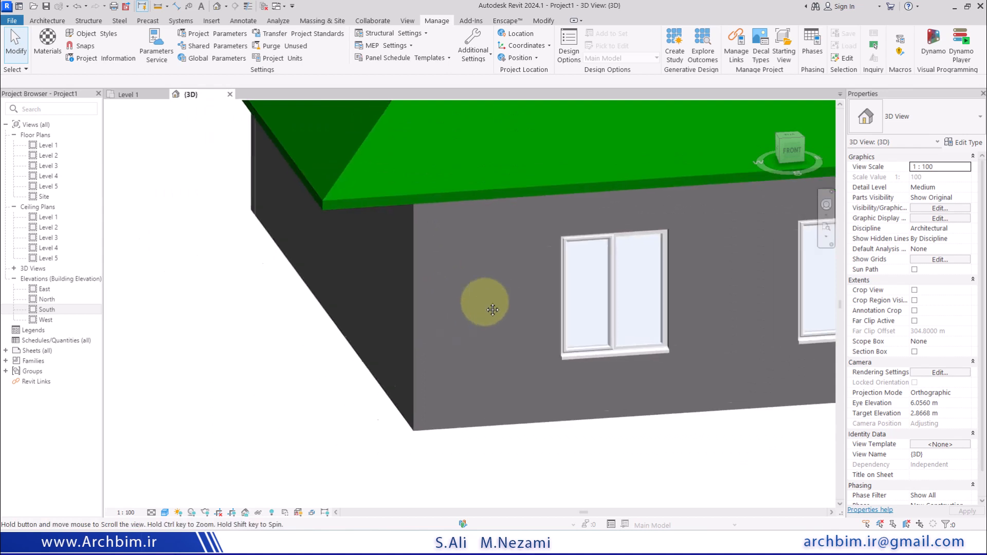
{"action": "scroll", "coordinate": [493, 293], "scroll_direction": "up", "scroll_amount": 1}
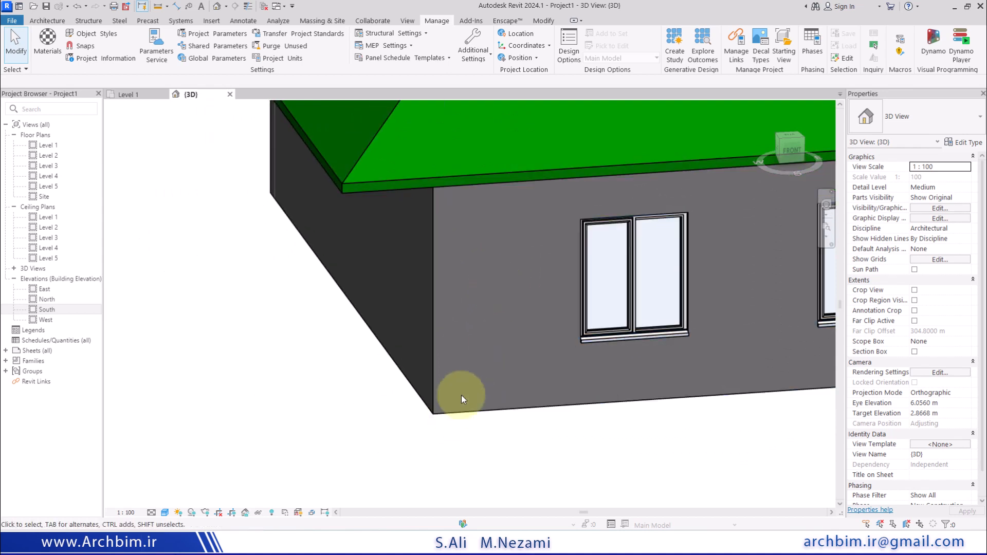
{"action": "middle_click_drag", "start_coordinate": [484, 303], "coordinate": [456, 437]}
{"action": "scroll", "coordinate": [335, 313], "scroll_direction": "down", "scroll_amount": 4}
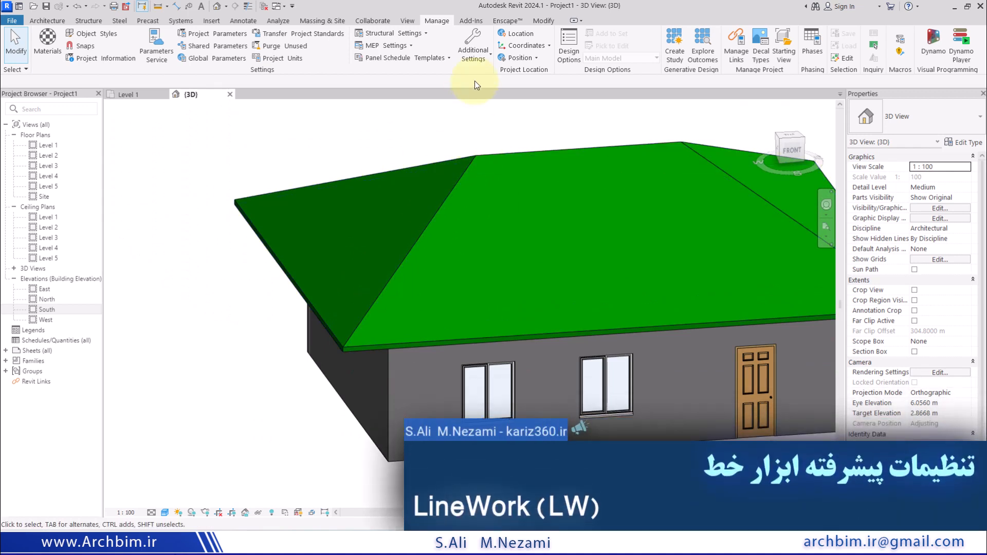
{"action": "left_click", "coordinate": [544, 20]}
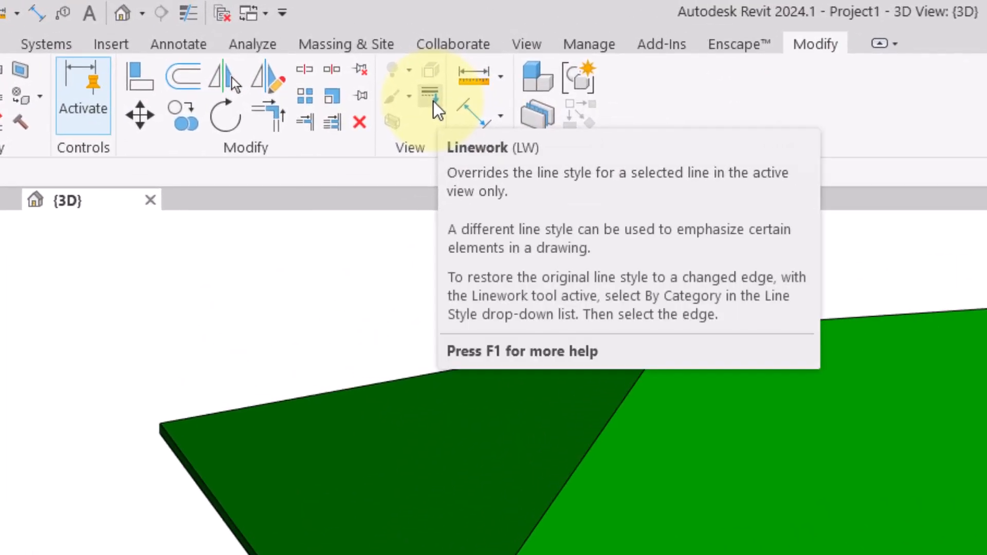
{"action": "left_click", "coordinate": [431, 100]}
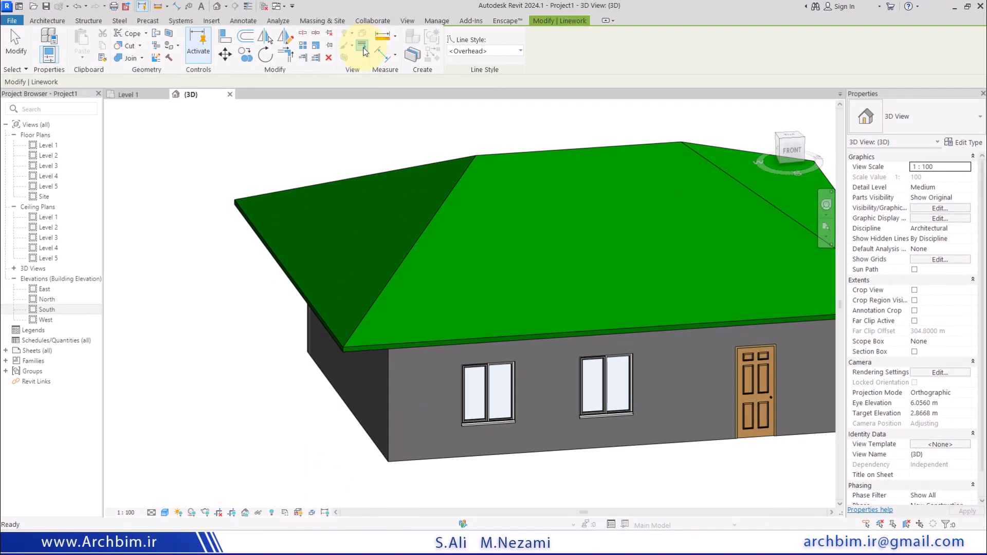
{"action": "left_click", "coordinate": [491, 50]}
{"action": "left_click", "coordinate": [468, 218]}
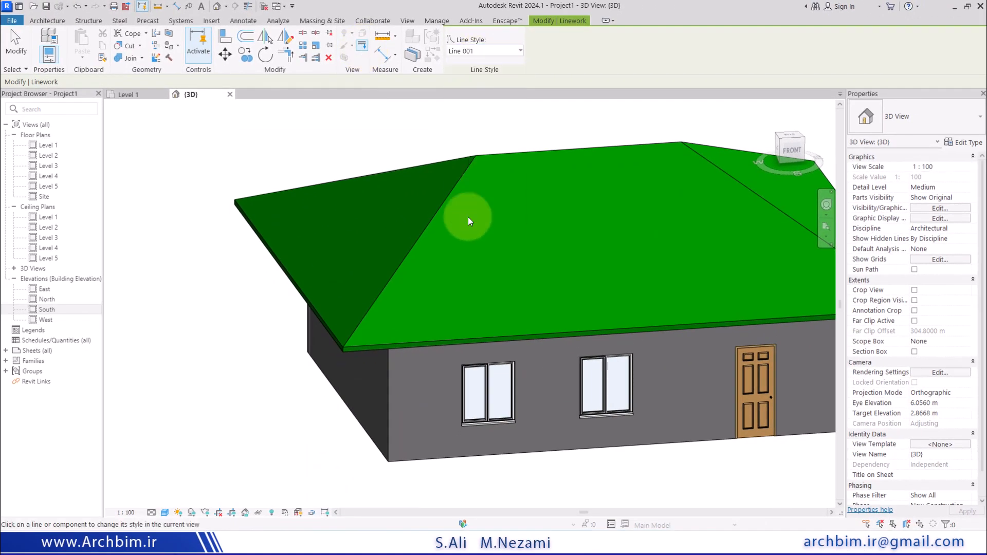
{"action": "left_click", "coordinate": [445, 202]}
{"action": "left_click", "coordinate": [429, 165]}
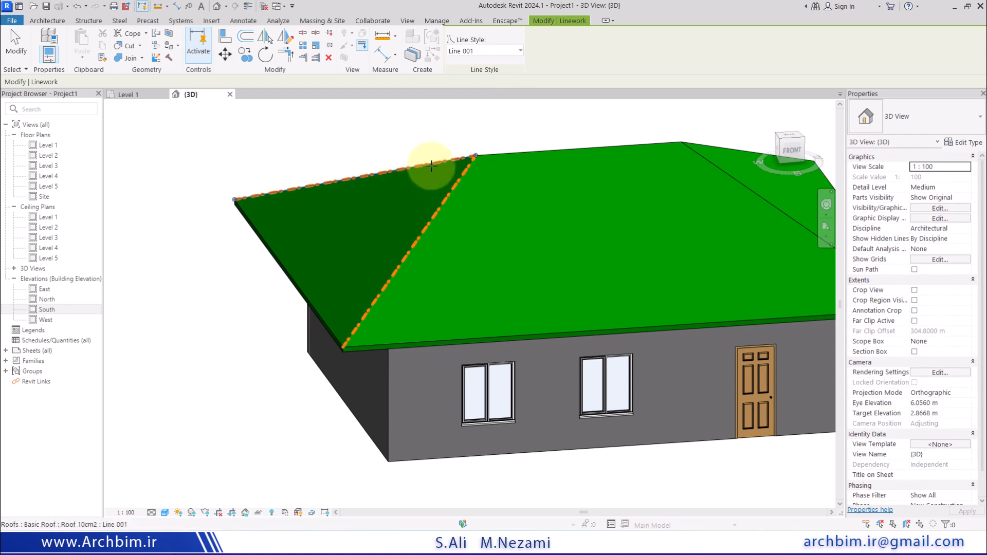
Step: Apply the Line 001 override to the roof's two right-hand hip edges and the ridge
{"action": "left_click", "coordinate": [740, 182]}
{"action": "mouse_move", "coordinate": [634, 232]}
{"action": "middle_mouse_down", "text": "shift"}
{"action": "mouse_move", "coordinate": [652, 229]}
{"action": "mouse_move", "coordinate": [555, 260]}
{"action": "mouse_move", "coordinate": [624, 227]}
{"action": "middle_mouse_up", "text": "shift"}
{"action": "left_click", "coordinate": [660, 231]}
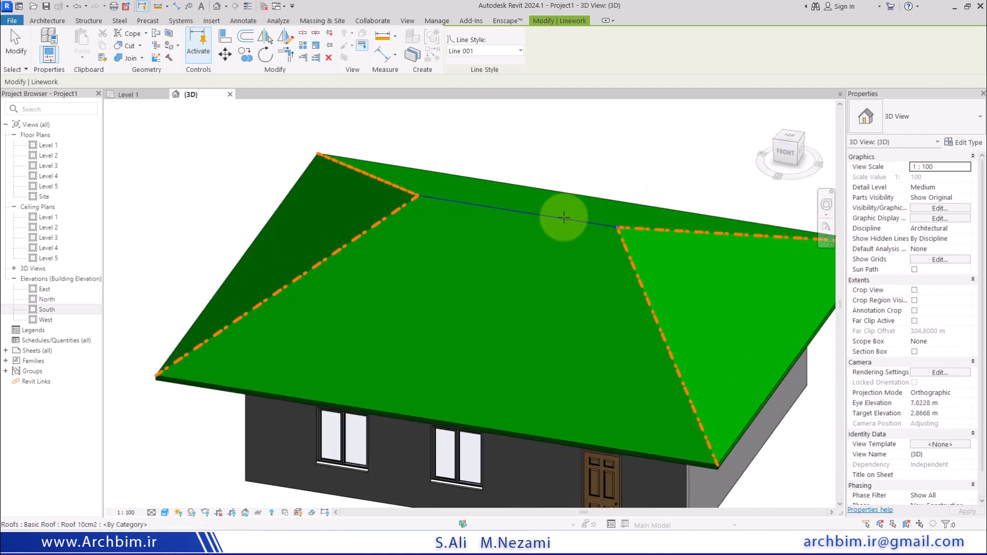
{"action": "left_click", "coordinate": [563, 218]}
Step: Apply the Line 001 override to the roof's front, left and rear eave edges, and exit Linework
{"action": "scroll", "coordinate": [489, 339], "scroll_direction": "down", "scroll_amount": 2}
{"action": "middle_click_drag", "start_coordinate": [488, 339], "coordinate": [566, 281], "text": "shift"}
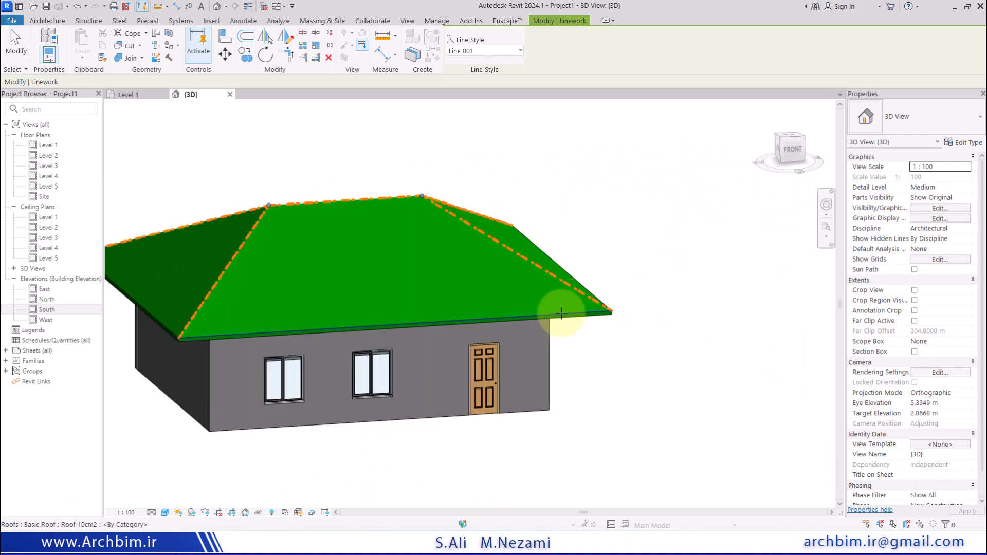
{"action": "middle_click_drag", "start_coordinate": [430, 359], "coordinate": [433, 295], "text": "shift"}
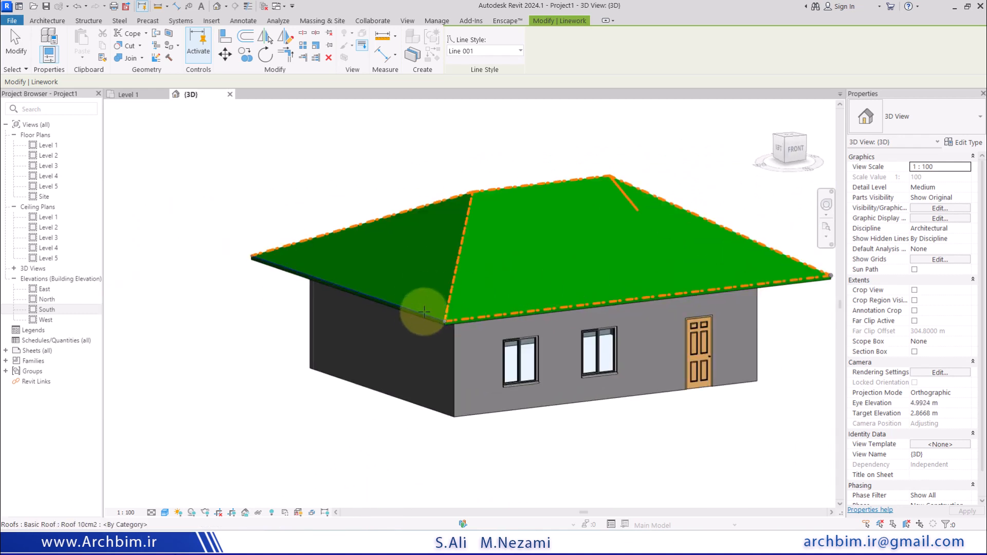
{"action": "middle_click_drag", "start_coordinate": [341, 280], "coordinate": [392, 278], "text": "shift"}
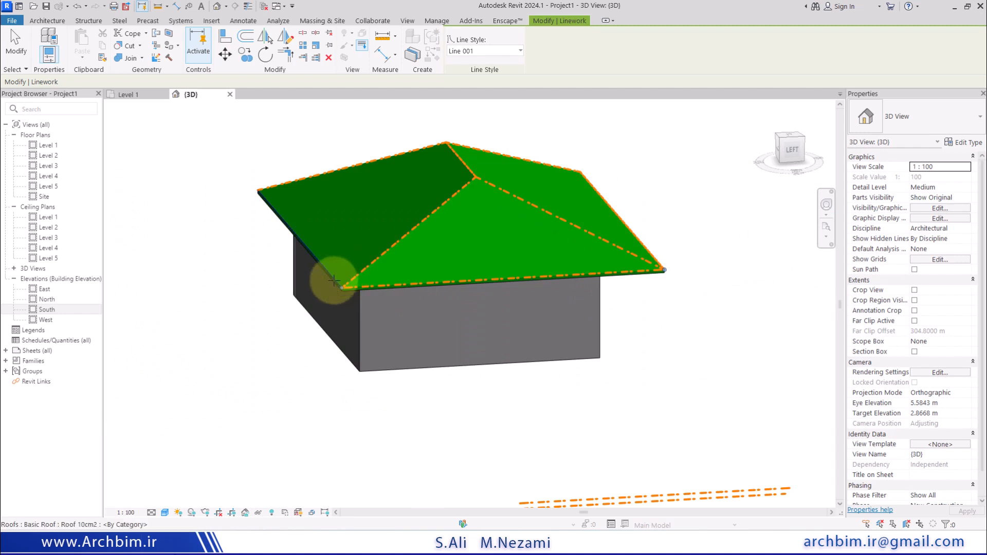
{"action": "middle_click_drag", "start_coordinate": [627, 308], "coordinate": [547, 325], "text": "shift"}
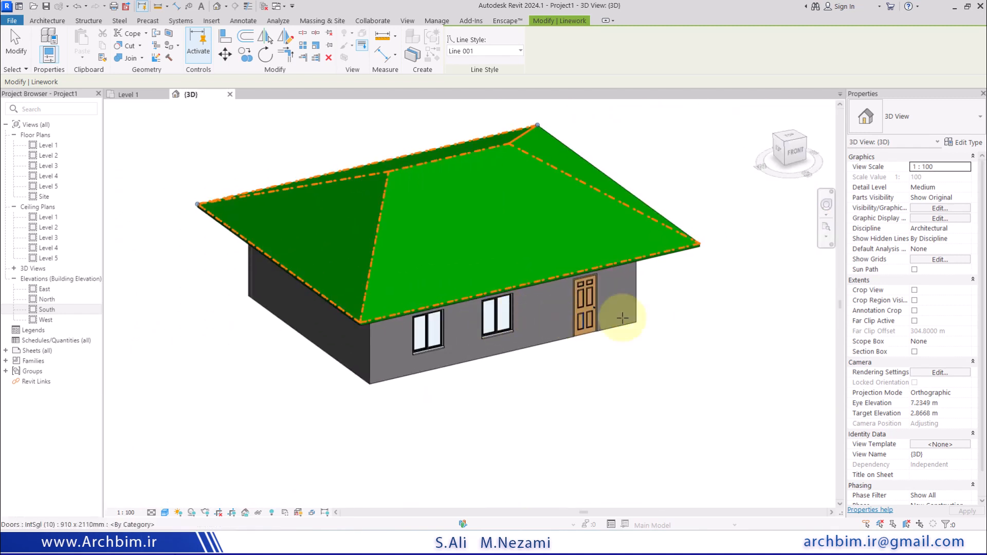
{"action": "key", "text": "Escape"}
{"action": "scroll", "coordinate": [646, 331], "scroll_direction": "down", "scroll_amount": 3}
{"action": "middle_click_drag", "start_coordinate": [649, 344], "coordinate": [564, 412], "text": "shift"}
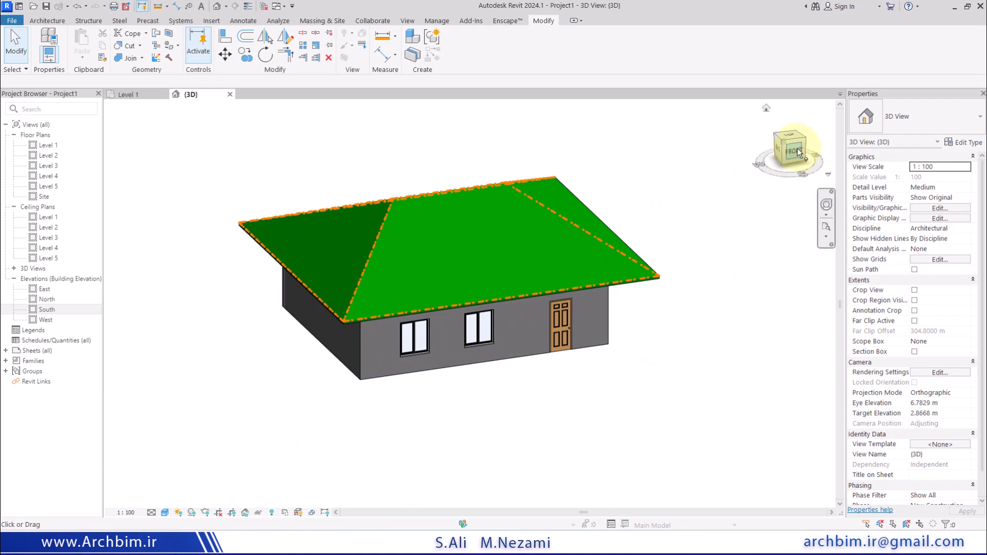
{"action": "middle_click_drag", "start_coordinate": [446, 278], "coordinate": [536, 345], "text": "shift"}
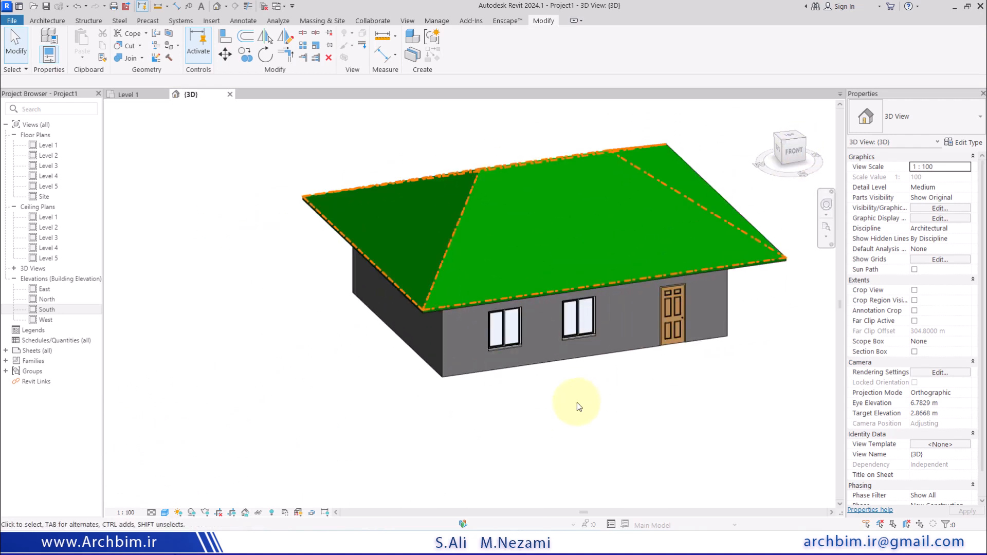
Step: Open the South elevation and bring the house into the middle of the view
{"action": "double_click", "coordinate": [46, 309]}
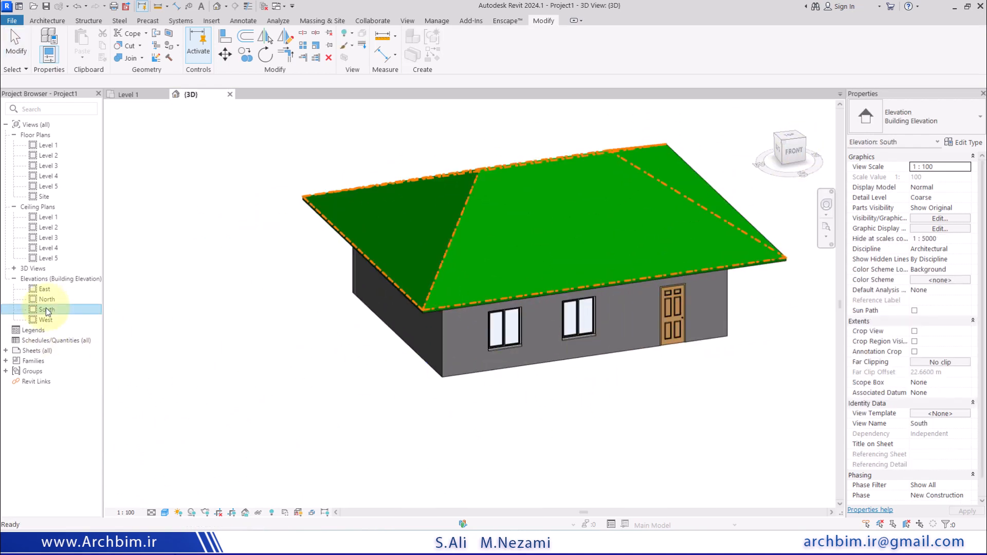
{"action": "scroll", "coordinate": [588, 344], "scroll_direction": "up", "scroll_amount": 1}
{"action": "middle_click_drag", "start_coordinate": [588, 344], "coordinate": [195, 278]}
{"action": "scroll", "coordinate": [388, 323], "scroll_direction": "down", "scroll_amount": 4}
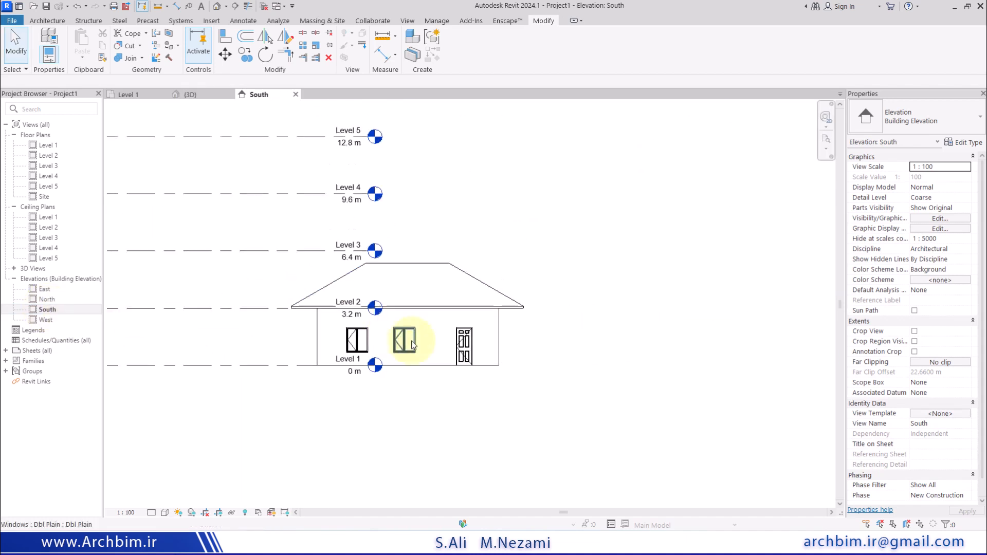
{"action": "middle_click_drag", "start_coordinate": [414, 339], "coordinate": [531, 337]}
Step: Hide the Levels annotation category in the South elevation through the Visibility/Graphic Overrides
{"action": "key", "text": "v"}
{"action": "key", "text": "g"}
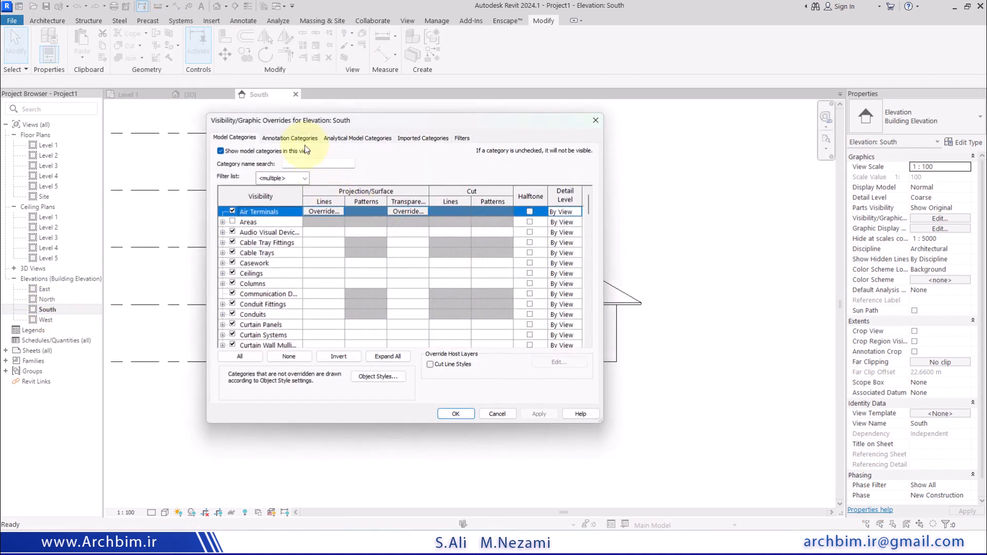
{"action": "left_click", "coordinate": [289, 137]}
{"action": "key", "text": "l"}
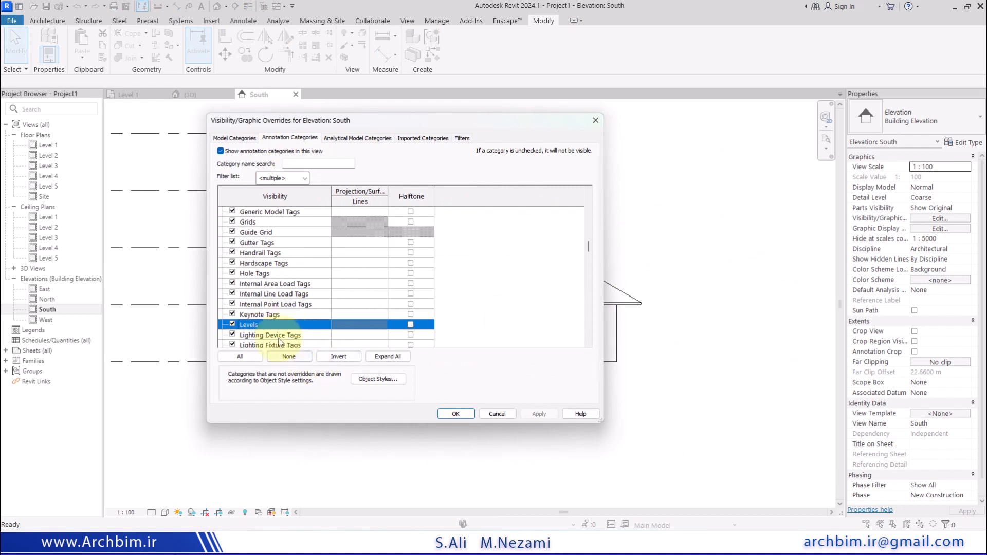
{"action": "left_click", "coordinate": [443, 415]}
{"action": "scroll", "coordinate": [516, 390], "scroll_direction": "up", "scroll_amount": 5}
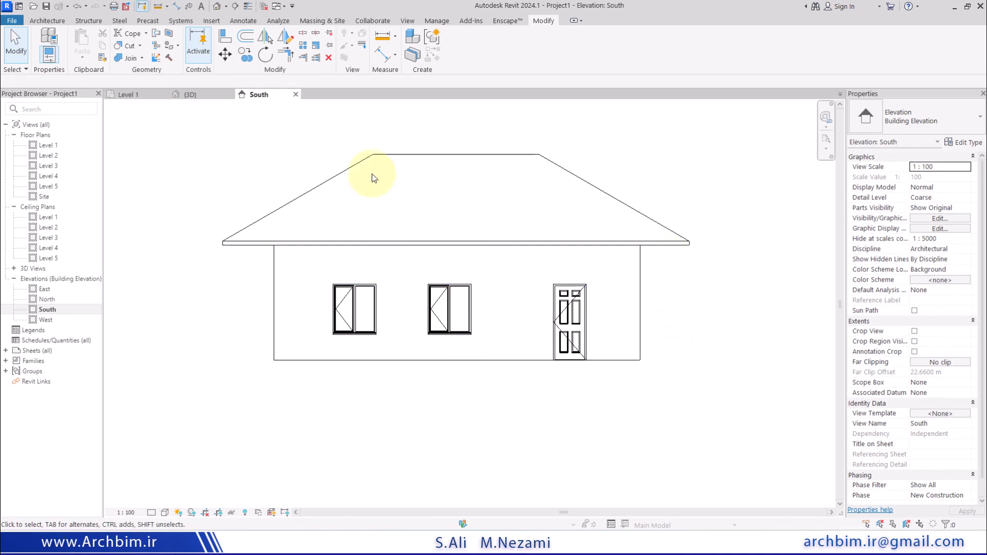
Step: Use Linework with the <Hidden> style to override the front wall's left, right and base edges, and exit the tool
{"action": "left_click", "coordinate": [366, 49]}
{"action": "left_click", "coordinate": [493, 52]}
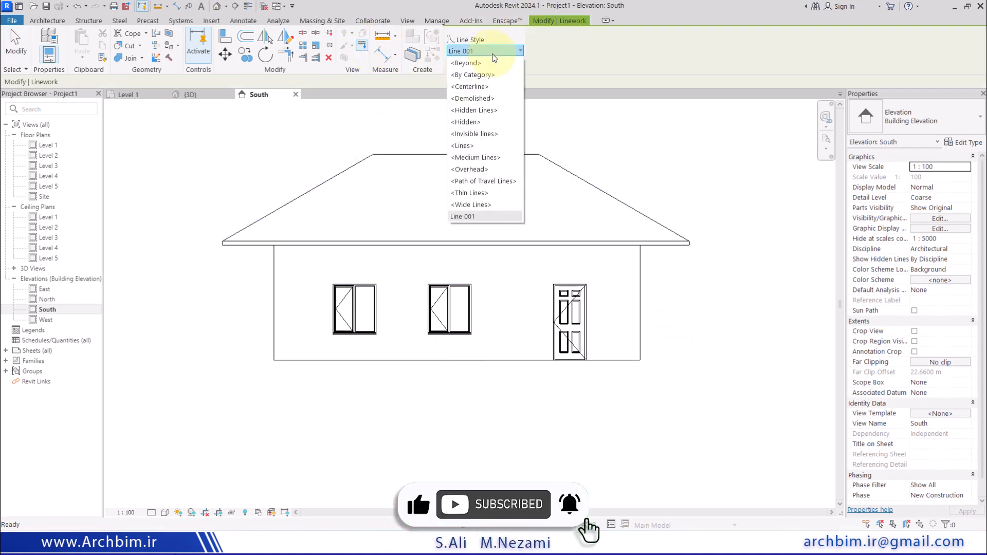
{"action": "left_click", "coordinate": [482, 98]}
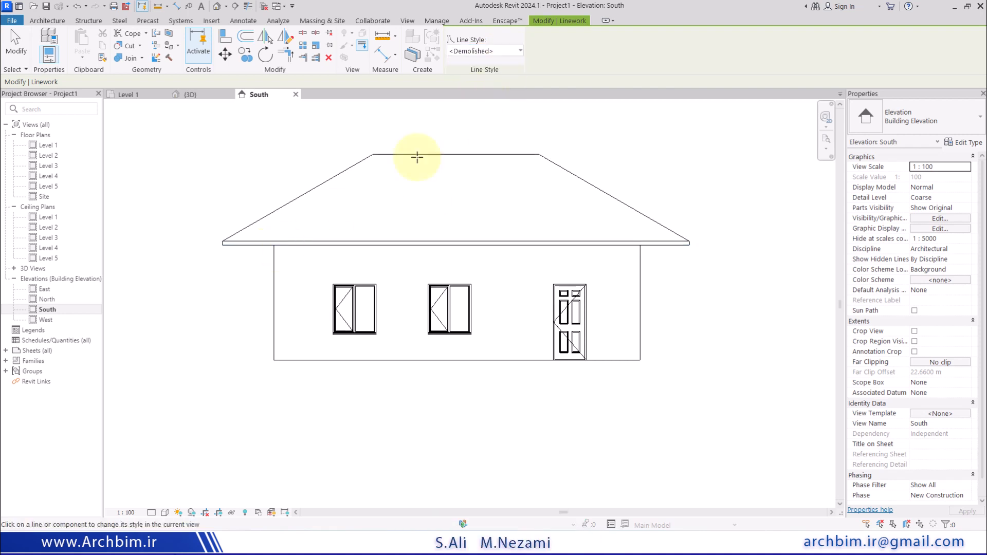
{"action": "left_click", "coordinate": [491, 51]}
{"action": "left_click", "coordinate": [473, 85]}
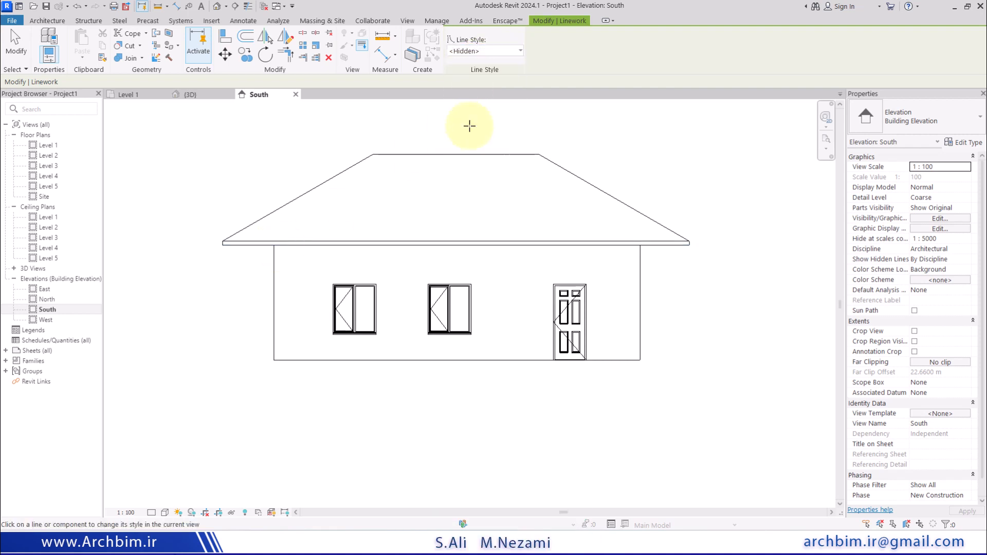
{"action": "left_click", "coordinate": [274, 261]}
{"action": "left_click", "coordinate": [347, 361]}
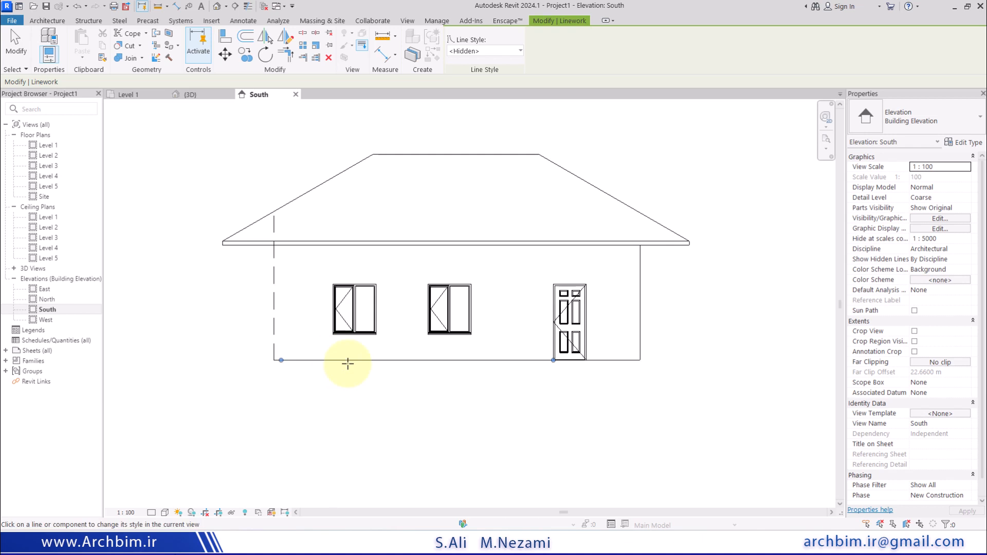
{"action": "left_click", "coordinate": [640, 347]}
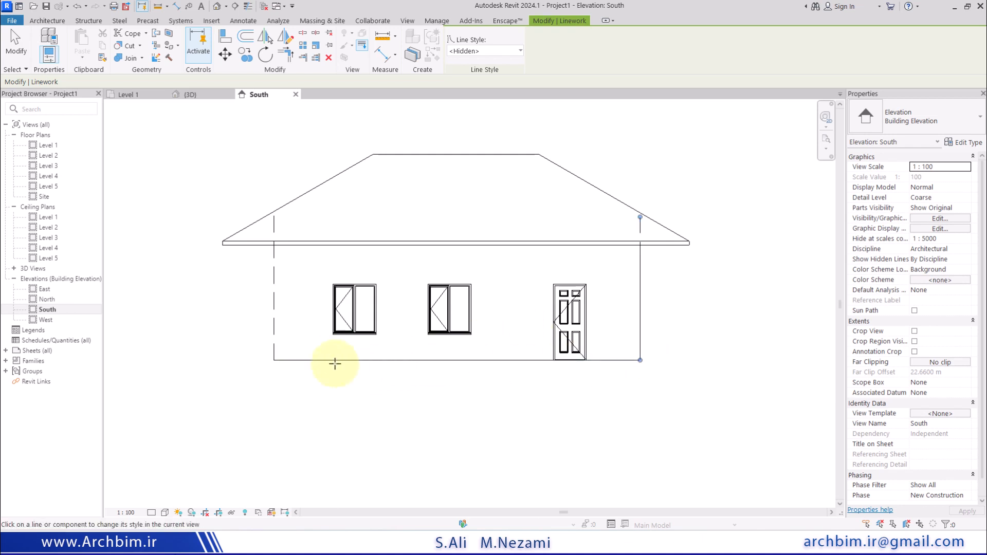
{"action": "left_click", "coordinate": [299, 364]}
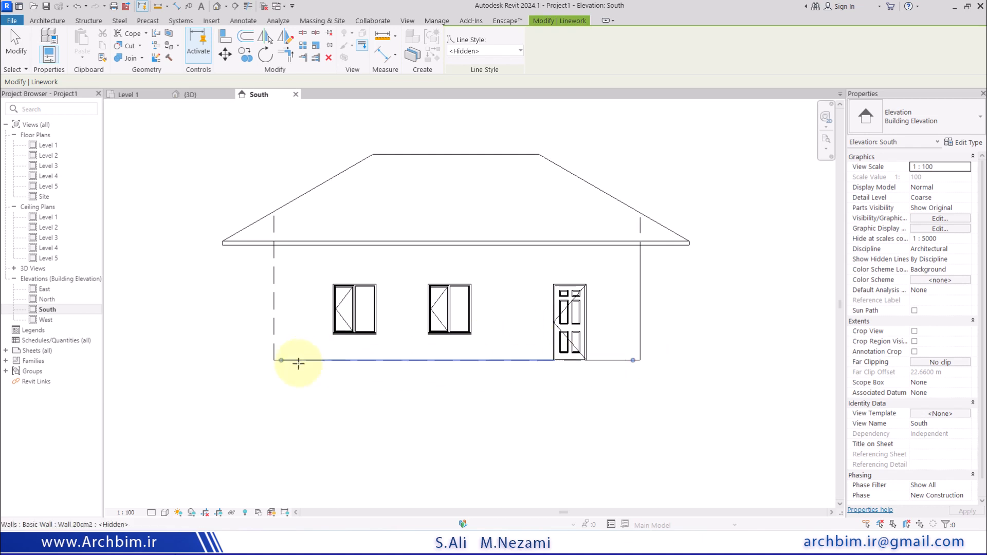
{"action": "key", "text": "Escape"}
Step: Select the left side wall to inspect the element at the dashed edge, and clear the selection
{"action": "left_click", "coordinate": [276, 316]}
{"action": "key", "text": "Escape"}
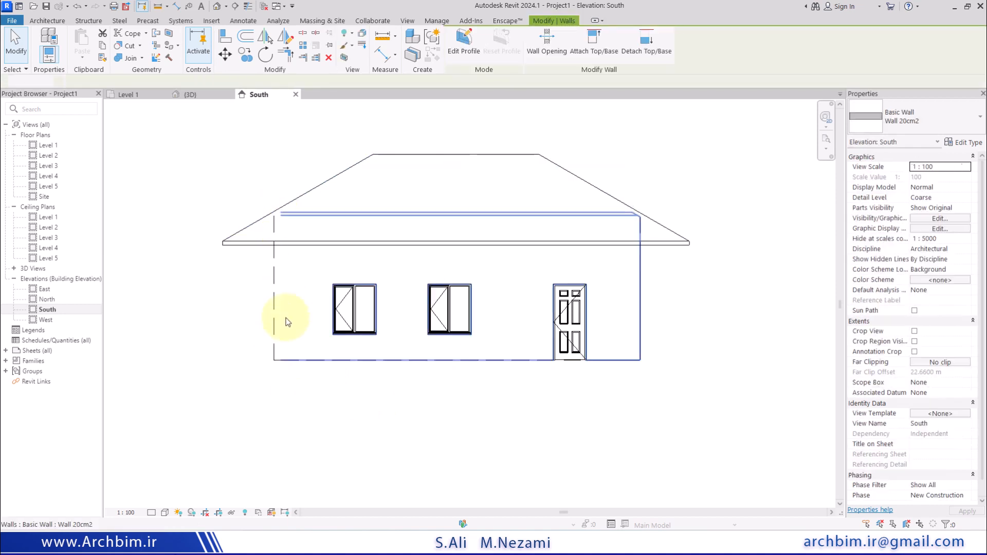
{"action": "left_click", "coordinate": [273, 331]}
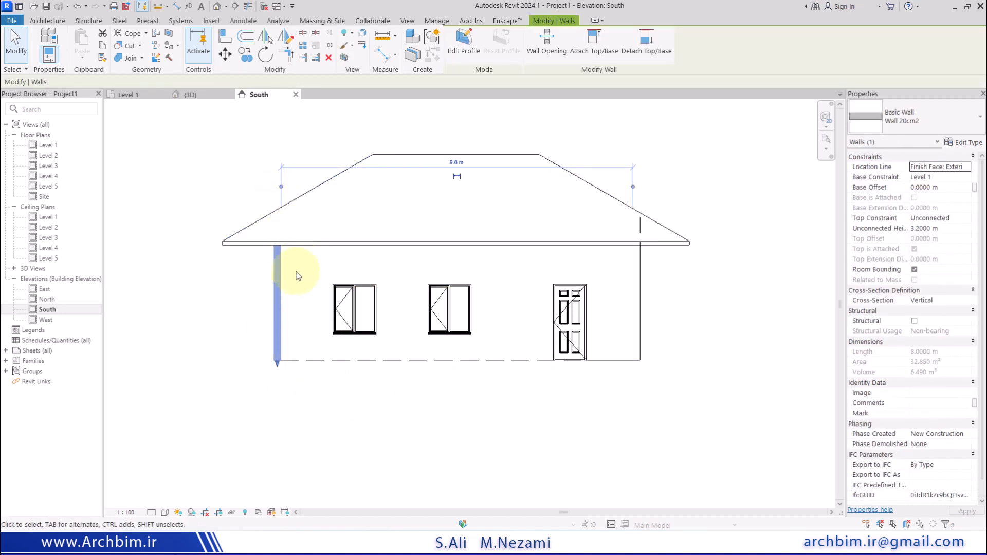
{"action": "left_click", "coordinate": [241, 298]}
Step: Restart Linework and shorten the left wall edge's <Hidden> override so its upper end is level with the window heads
{"action": "key", "text": "l"}
{"action": "key", "text": "w"}
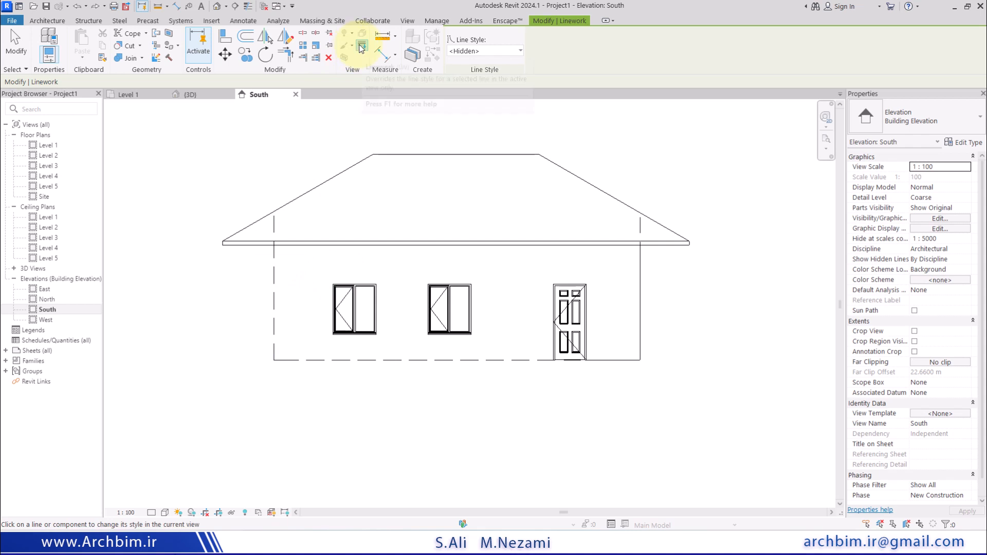
{"action": "left_click", "coordinate": [274, 215]}
{"action": "left_click_drag", "start_coordinate": [276, 275], "coordinate": [275, 284]}
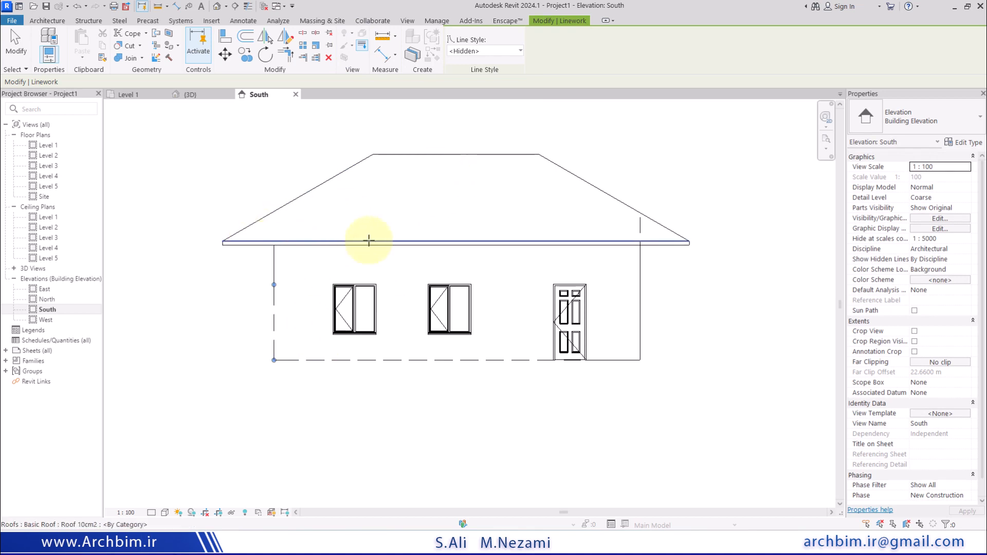
Step: Override the front eave's upper line with <Medium Lines> and pull both override ends inward, aligning the left end with the left wall corner
{"action": "left_click", "coordinate": [478, 51]}
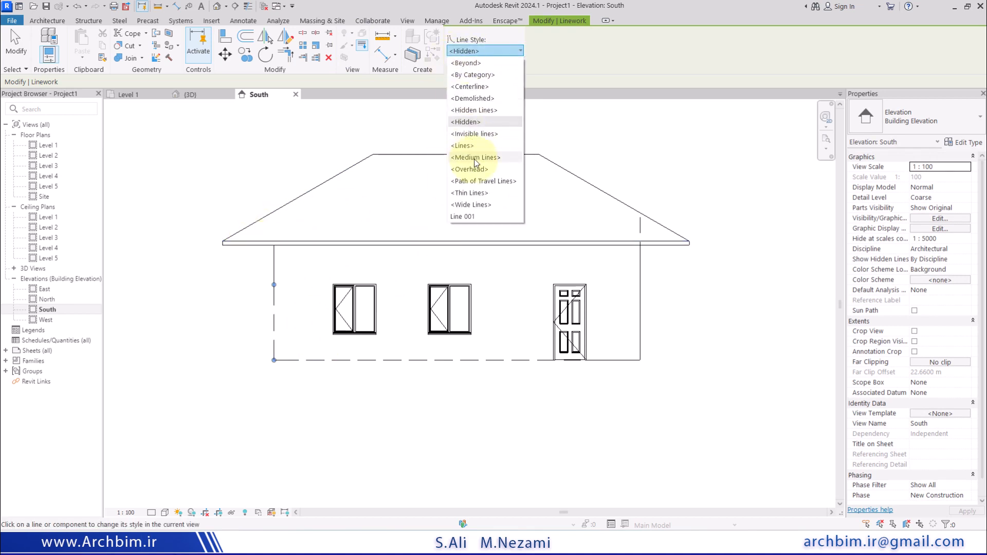
{"action": "left_click", "coordinate": [475, 158]}
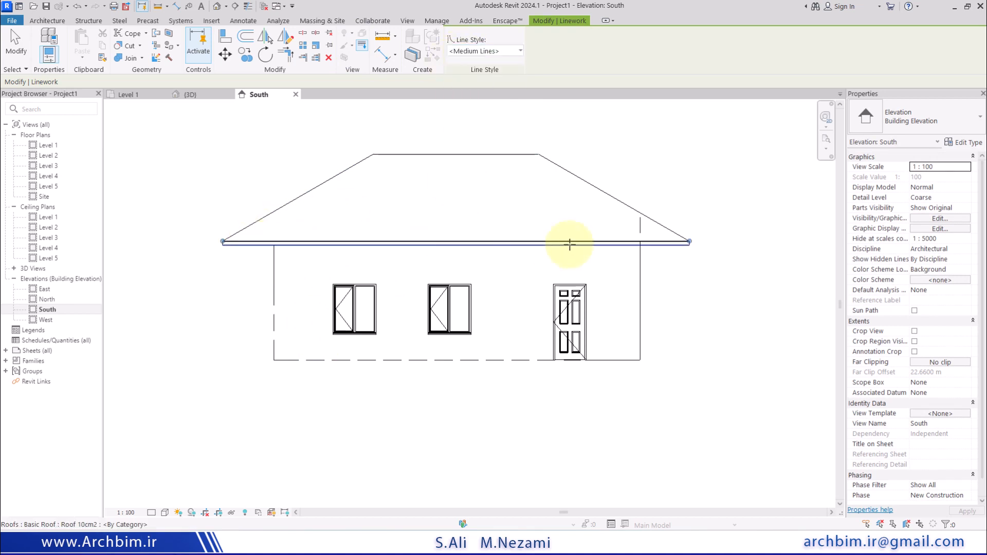
{"action": "left_click", "coordinate": [670, 244]}
{"action": "mouse_move", "coordinate": [690, 243]}
{"action": "left_mouse_down"}
{"action": "mouse_move", "coordinate": [661, 254]}
{"action": "mouse_move", "coordinate": [624, 246]}
{"action": "left_mouse_up"}
{"action": "scroll", "coordinate": [692, 244], "scroll_direction": "up", "scroll_amount": 2}
{"action": "middle_click_drag", "start_coordinate": [445, 255], "coordinate": [680, 213]}
{"action": "left_click", "coordinate": [268, 205]}
{"action": "left_click_drag", "start_coordinate": [223, 204], "coordinate": [300, 209]}
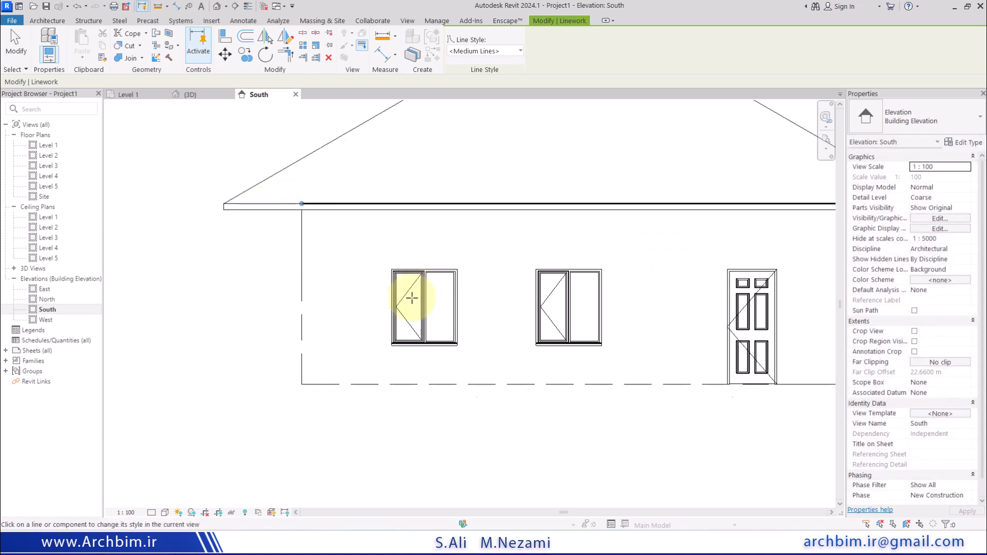
Step: Override the four outer frame edges of the left window with <Medium Lines>, and exit Linework
{"action": "scroll", "coordinate": [412, 301], "scroll_direction": "up", "scroll_amount": 1}
{"action": "left_click", "coordinate": [474, 304]}
{"action": "left_click", "coordinate": [455, 261]}
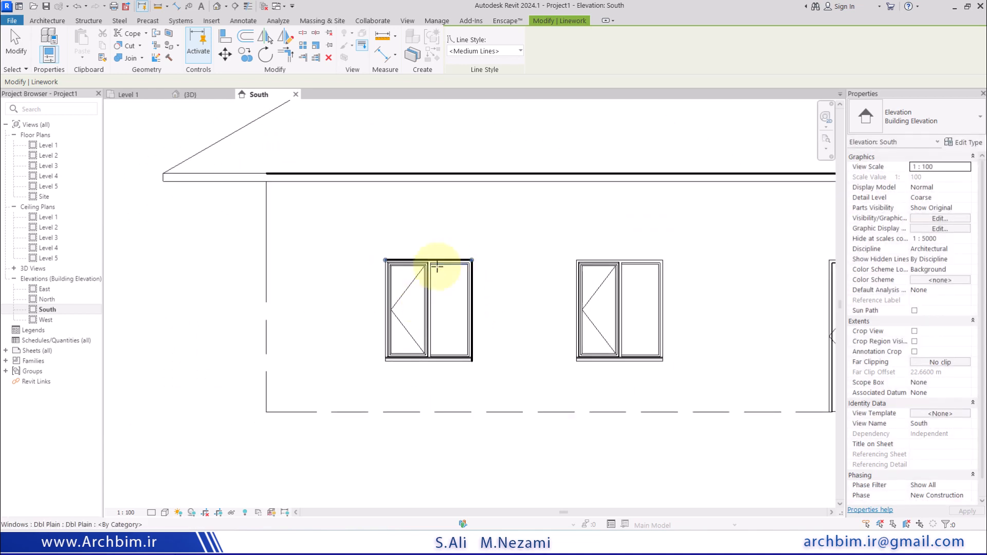
{"action": "left_click", "coordinate": [426, 361]}
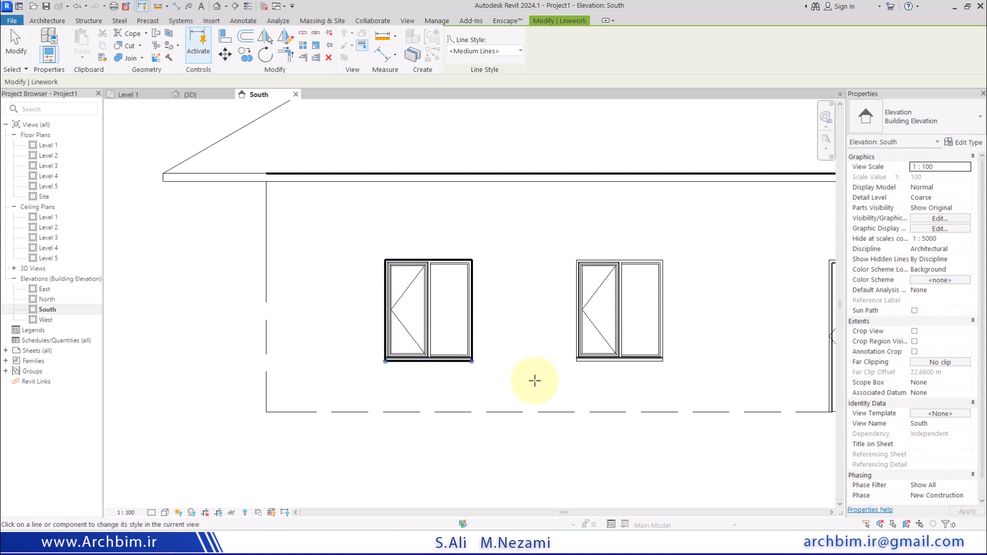
{"action": "key", "text": "Escape"}
{"action": "scroll", "coordinate": [532, 351], "scroll_direction": "down", "scroll_amount": 2}
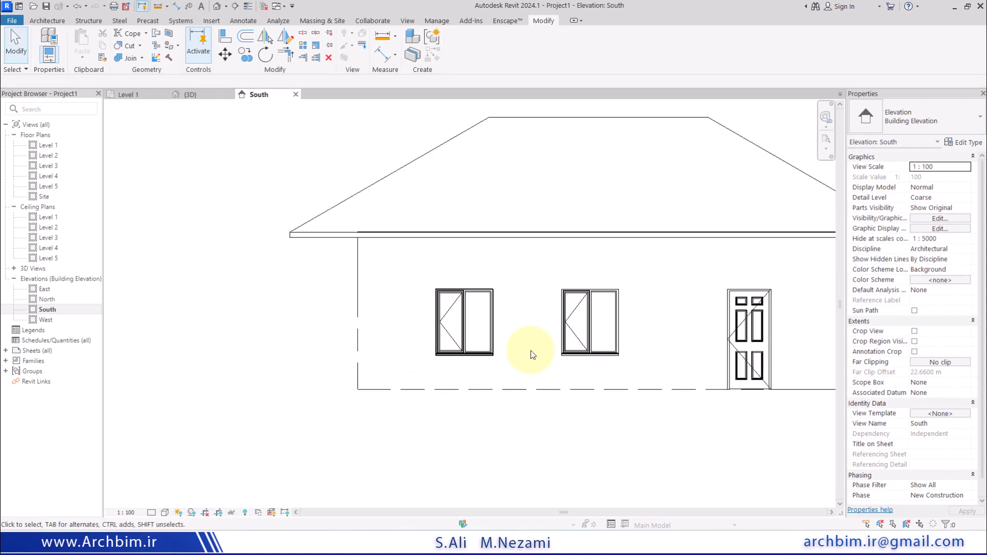
Step: Inspect the overridden window edges in the South elevation, and switch to the 3D view and select the whole house
{"action": "scroll", "coordinate": [515, 352], "scroll_direction": "up", "scroll_amount": 3}
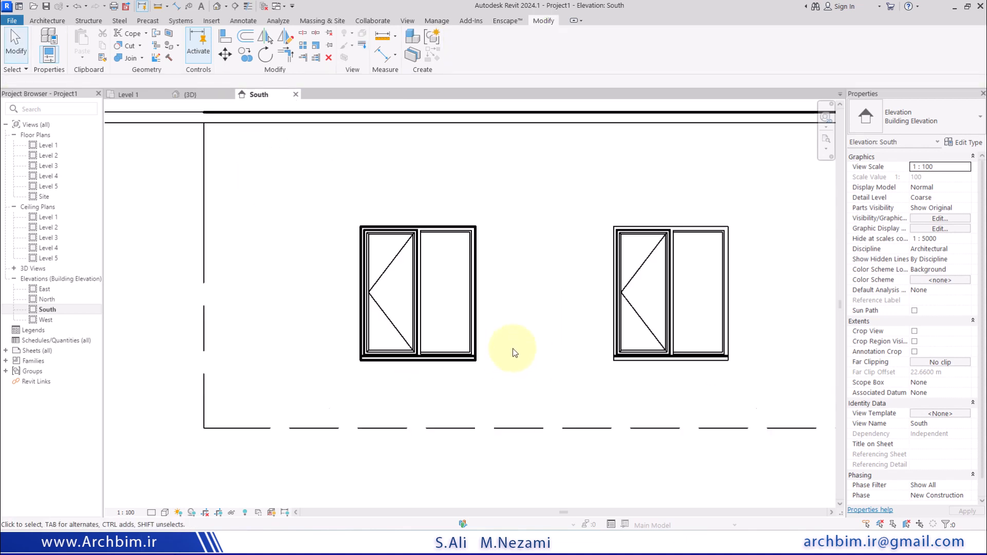
{"action": "scroll", "coordinate": [514, 352], "scroll_direction": "down", "scroll_amount": 1}
{"action": "scroll", "coordinate": [515, 352], "scroll_direction": "down", "scroll_amount": 1}
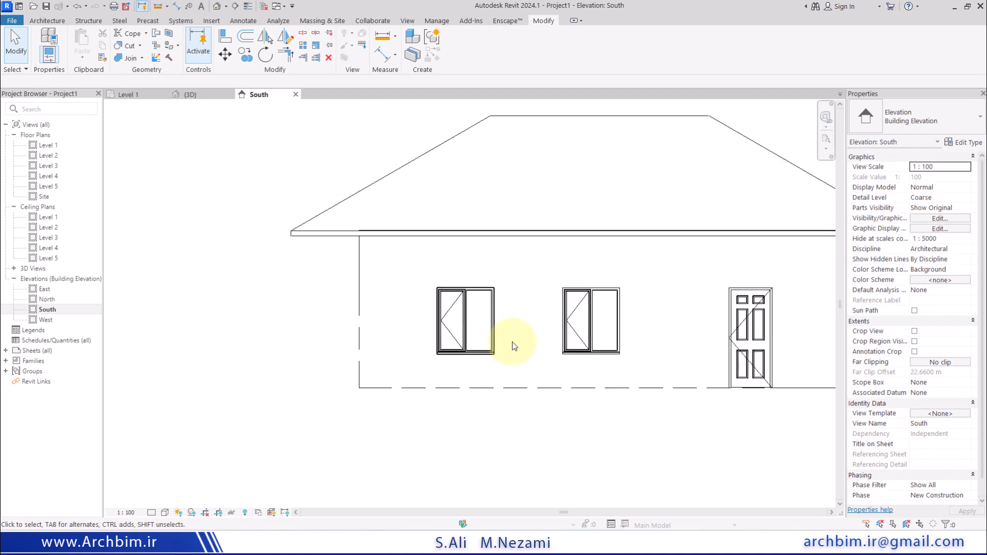
{"action": "left_click", "coordinate": [210, 99]}
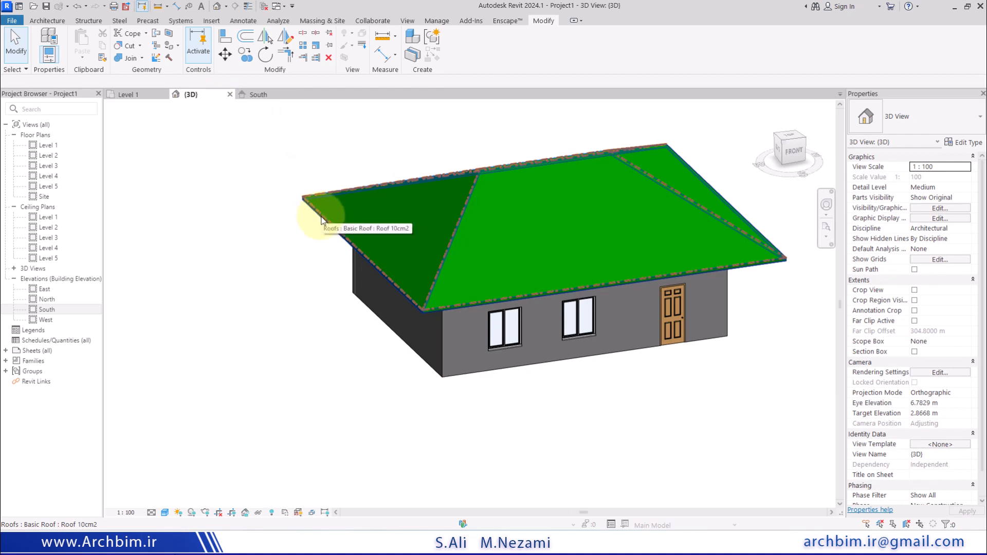
{"action": "scroll", "coordinate": [314, 310], "scroll_direction": "down", "scroll_amount": 2}
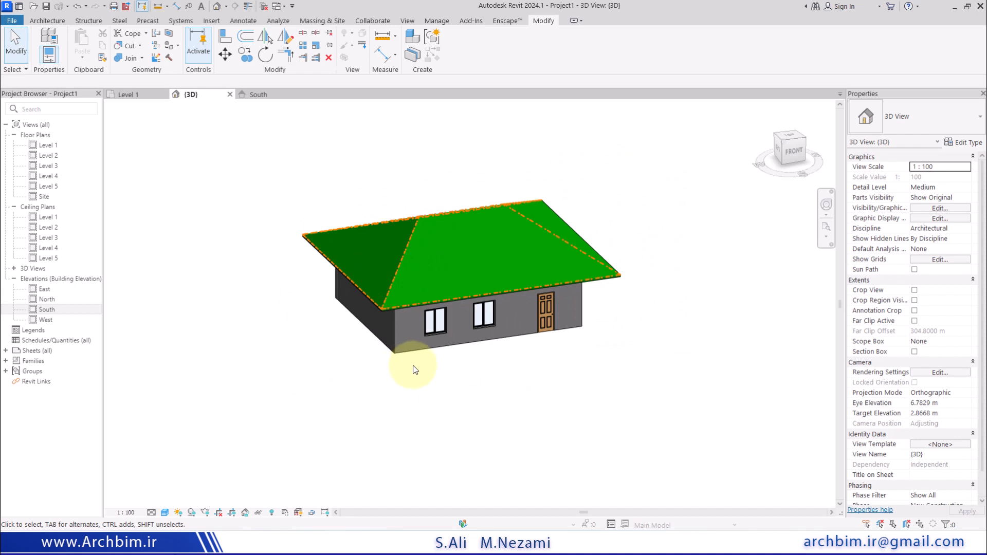
{"action": "left_click", "coordinate": [411, 344]}
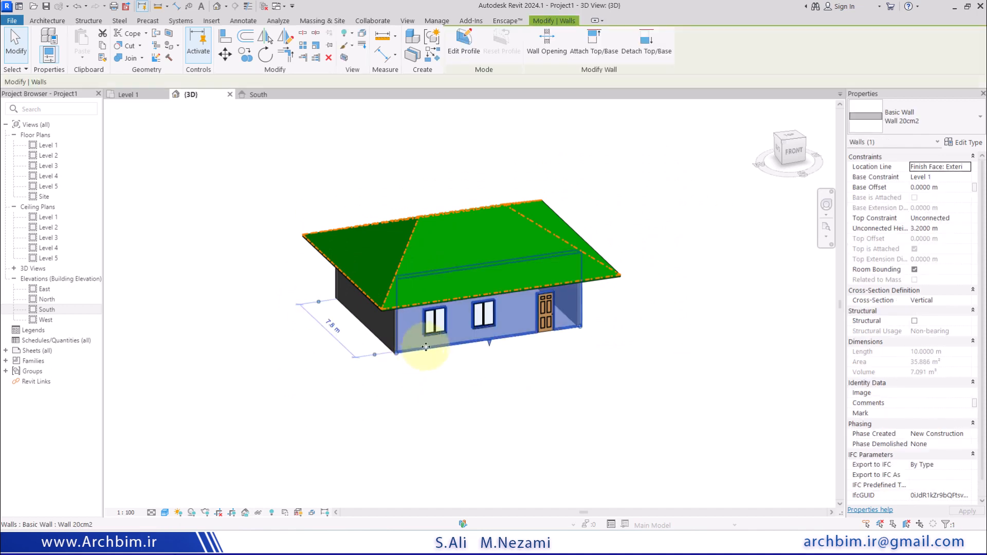
{"action": "left_click_drag", "start_coordinate": [234, 143], "coordinate": [696, 409]}
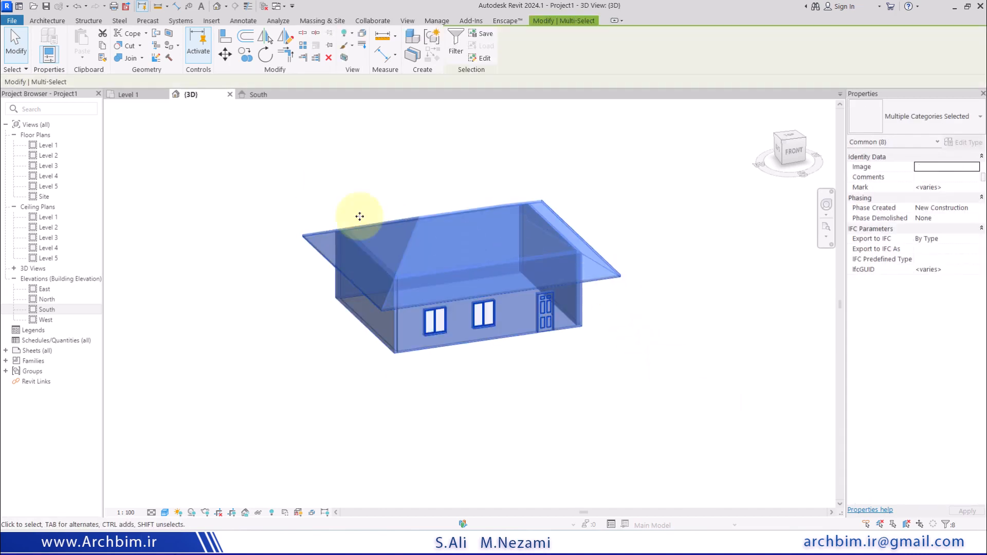
Step: Close the Level 1 view, tile the 3D and South views side by side, and clear the selection
{"action": "left_click", "coordinate": [154, 97]}
{"action": "left_click", "coordinate": [163, 95]}
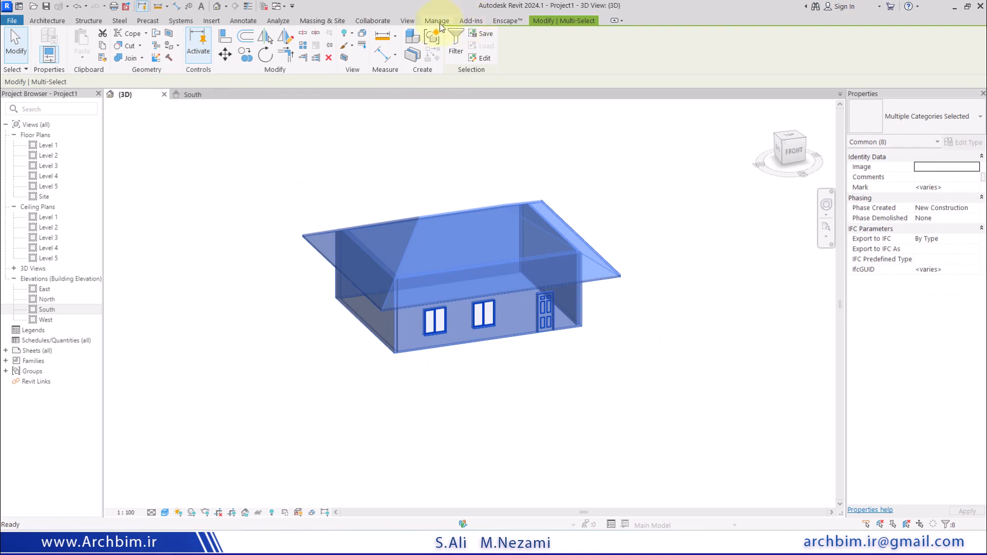
{"action": "left_click", "coordinate": [409, 21]}
{"action": "left_click", "coordinate": [870, 53]}
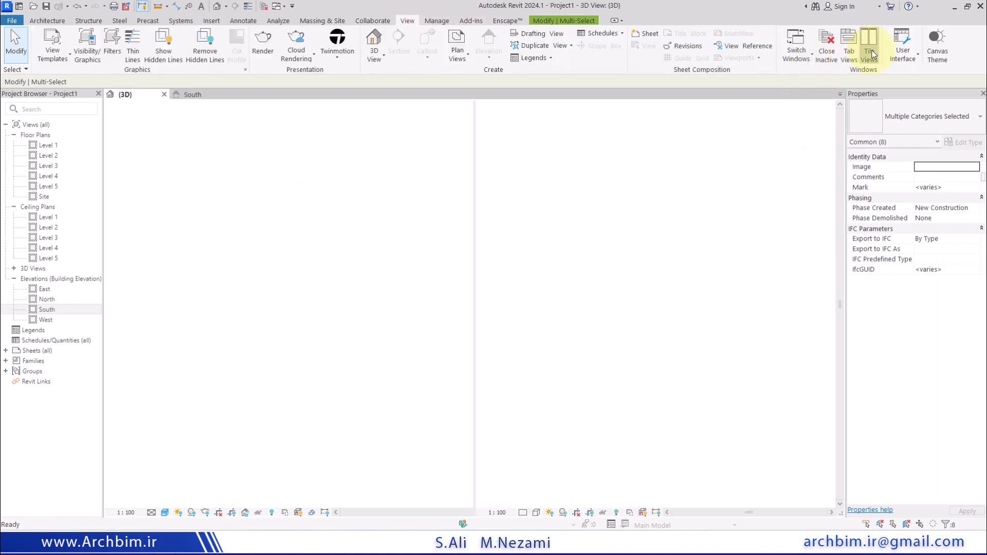
{"action": "scroll", "coordinate": [287, 321], "scroll_direction": "down", "scroll_amount": 3}
{"action": "middle_click_drag", "start_coordinate": [335, 308], "coordinate": [210, 304]}
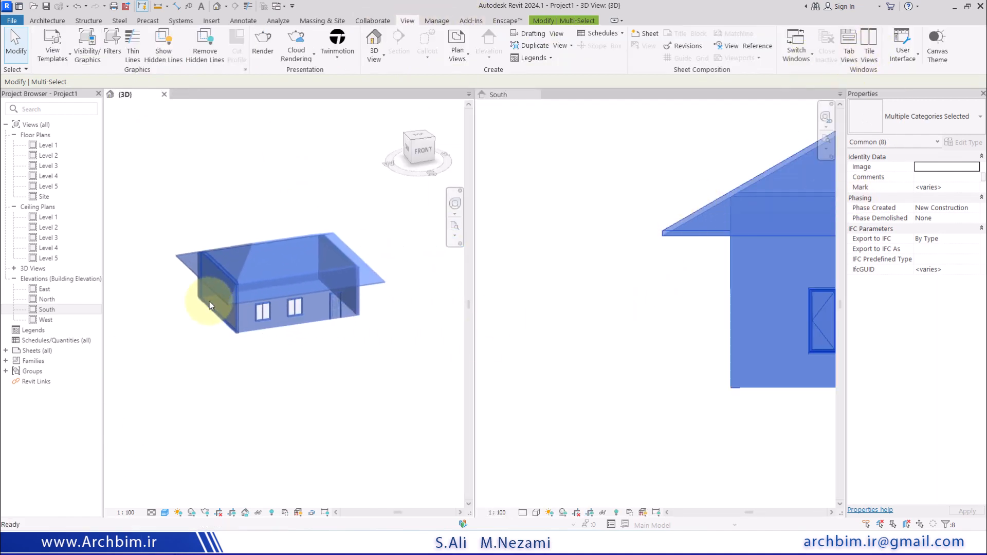
{"action": "scroll", "coordinate": [596, 348], "scroll_direction": "down", "scroll_amount": 4}
{"action": "middle_click_drag", "start_coordinate": [602, 342], "coordinate": [473, 309]}
{"action": "left_click", "coordinate": [630, 390]}
{"action": "scroll", "coordinate": [618, 378], "scroll_direction": "up", "scroll_amount": 4}
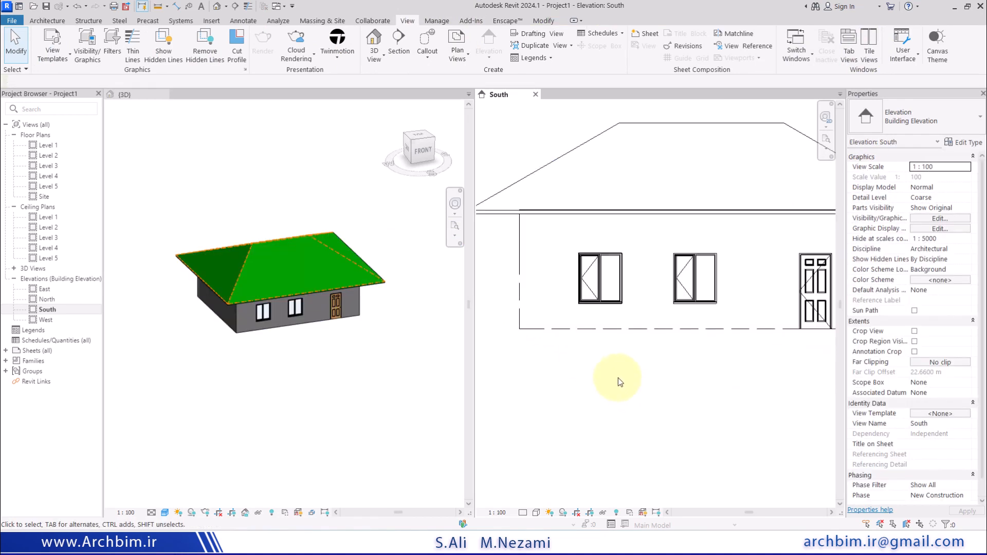
{"action": "middle_click_drag", "start_coordinate": [615, 401], "coordinate": [613, 433]}
{"action": "scroll", "coordinate": [613, 436], "scroll_direction": "down", "scroll_amount": 2}
{"action": "scroll", "coordinate": [613, 436], "scroll_direction": "down", "scroll_amount": 1}
{"action": "scroll", "coordinate": [630, 396], "scroll_direction": "up", "scroll_amount": 1}
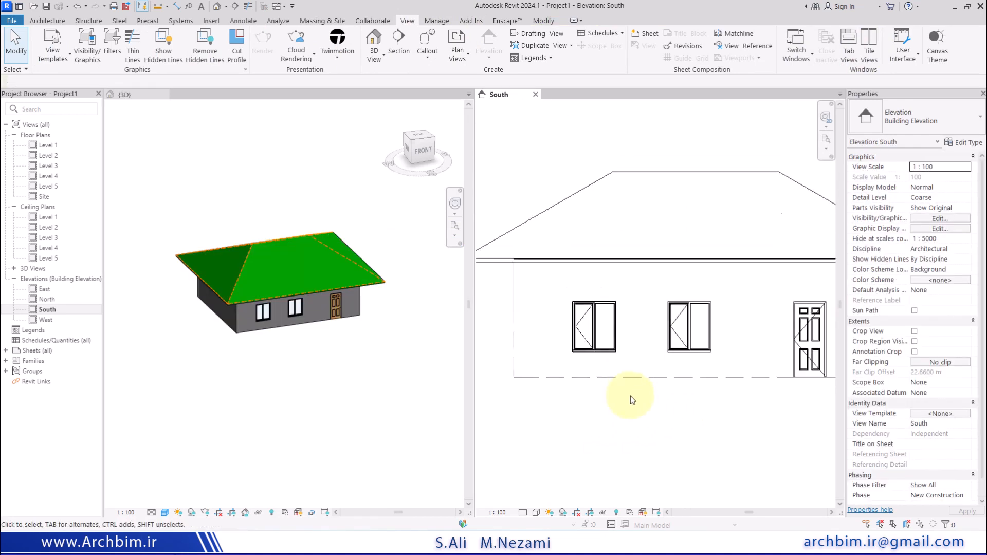
Step: Compare the house's edge lines in the 3D view with the overridden edges in the South elevation
{"action": "left_click", "coordinate": [159, 206]}
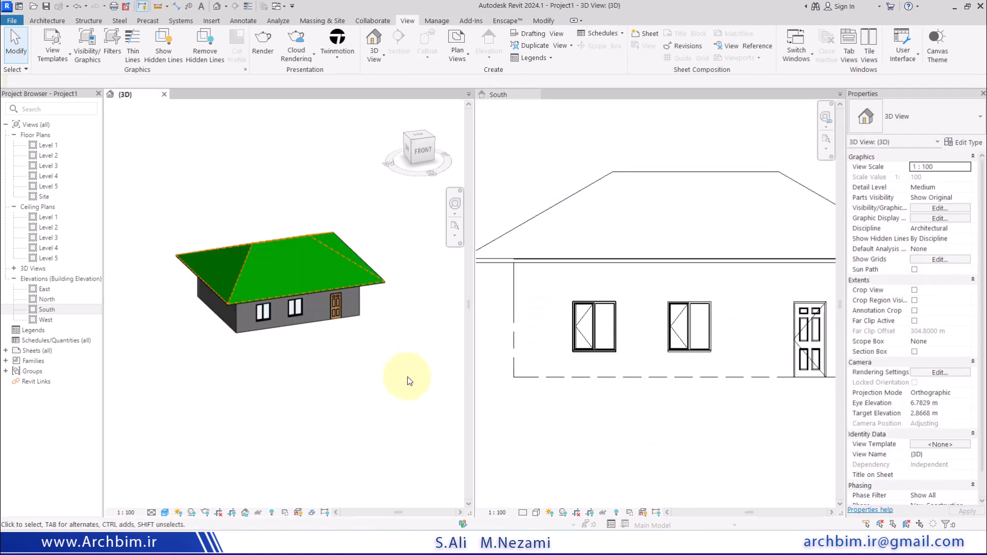
{"action": "left_click_drag", "start_coordinate": [163, 171], "coordinate": [420, 393]}
{"action": "left_click_drag", "start_coordinate": [374, 290], "coordinate": [328, 337]}
{"action": "left_click", "coordinate": [343, 434]}
{"action": "left_click", "coordinate": [624, 325]}
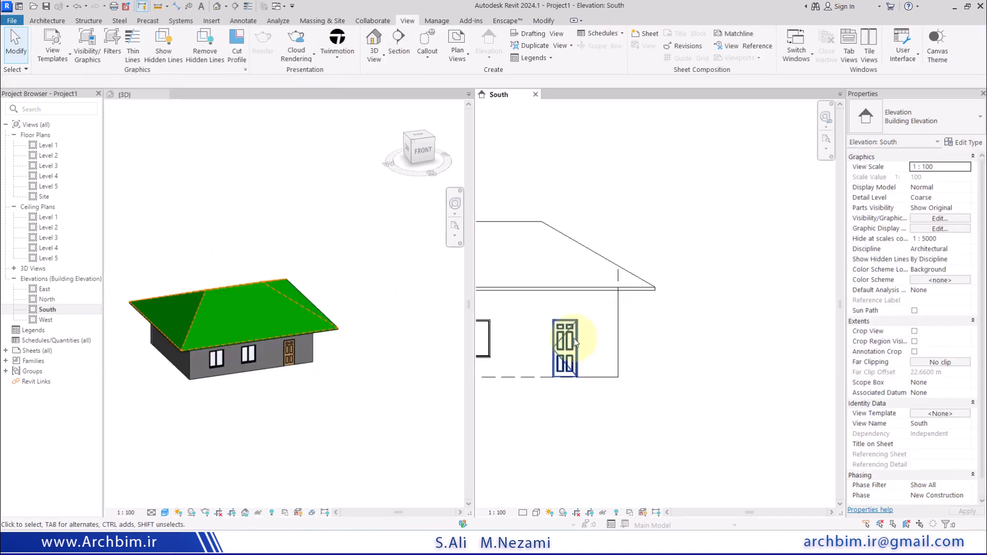
{"action": "middle_click_drag", "start_coordinate": [682, 354], "coordinate": [767, 313]}
{"action": "middle_click_drag", "start_coordinate": [602, 334], "coordinate": [751, 314]}
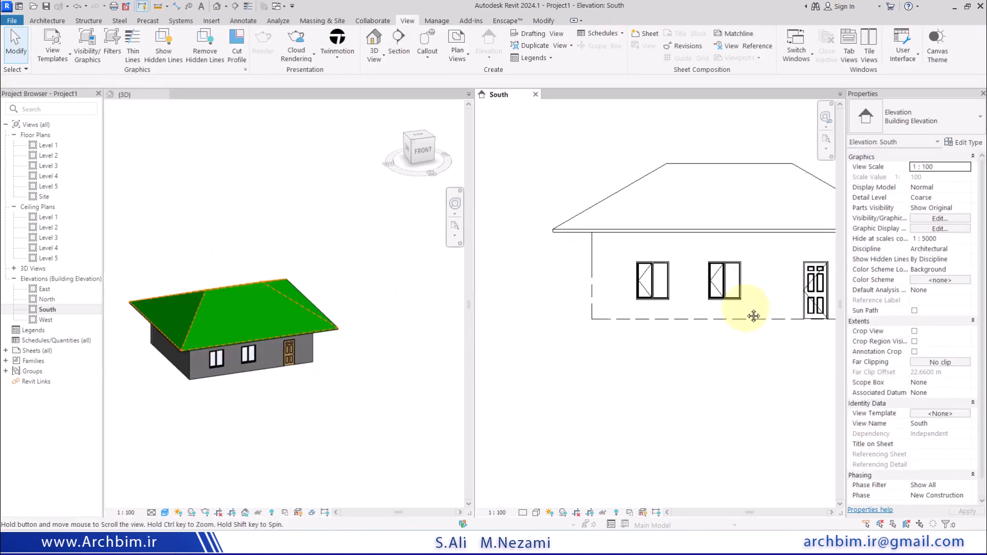
{"action": "left_click", "coordinate": [345, 374]}
{"action": "middle_click_drag", "start_coordinate": [346, 374], "coordinate": [309, 392], "text": "shift"}
{"action": "scroll", "coordinate": [343, 386], "scroll_direction": "up", "scroll_amount": 2}
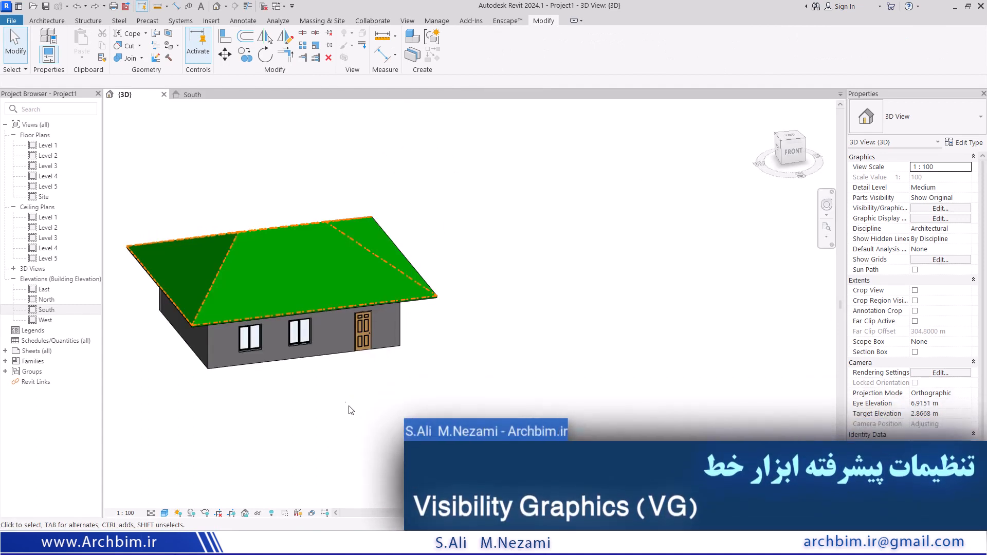
Step: Examine the sample model lines in the 3D view, and open and cancel its Visibility/Graphic Overrides
{"action": "middle_click_drag", "start_coordinate": [349, 410], "coordinate": [534, 388]}
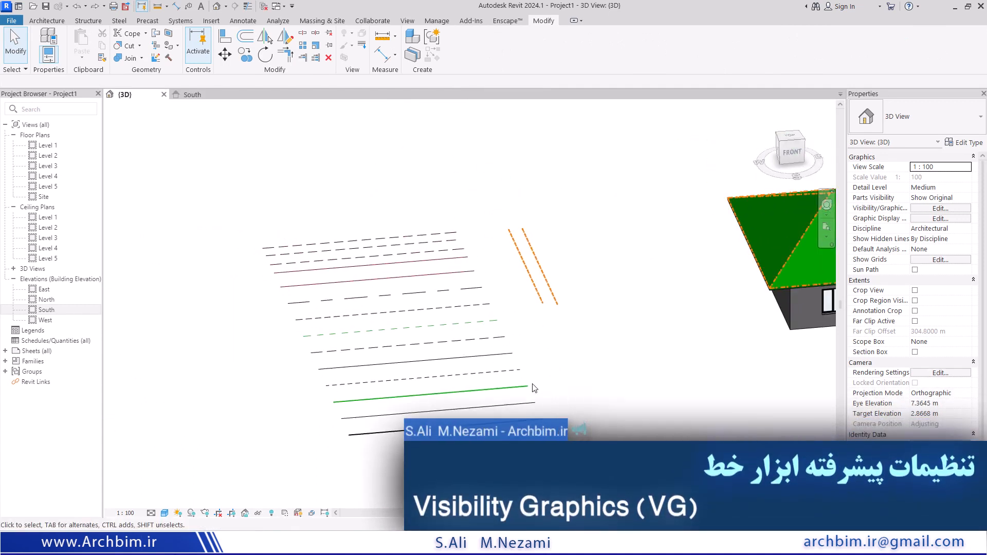
{"action": "middle_click_drag", "start_coordinate": [604, 396], "coordinate": [653, 383]}
{"action": "scroll", "coordinate": [630, 377], "scroll_direction": "up", "scroll_amount": 1}
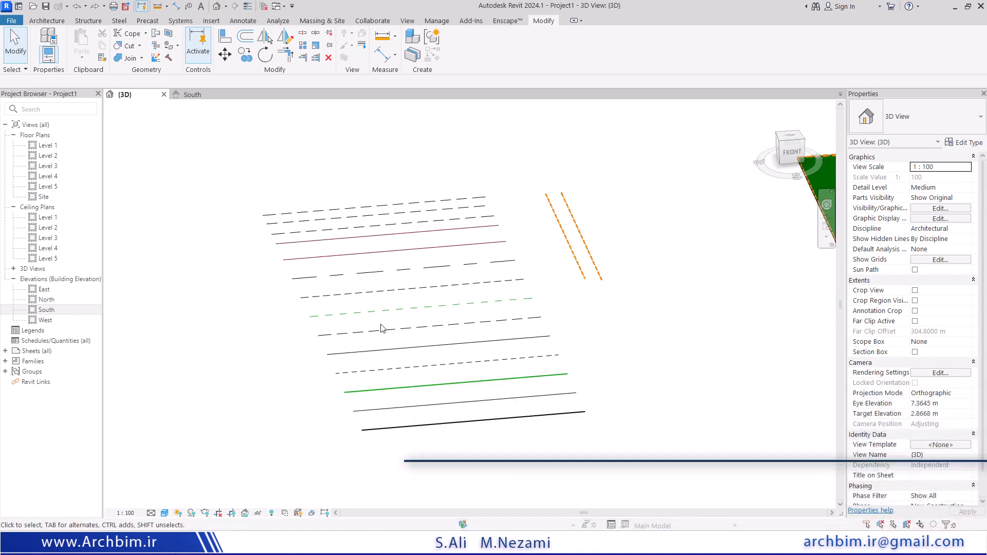
{"action": "middle_click_drag", "start_coordinate": [502, 295], "coordinate": [499, 318], "text": "shift"}
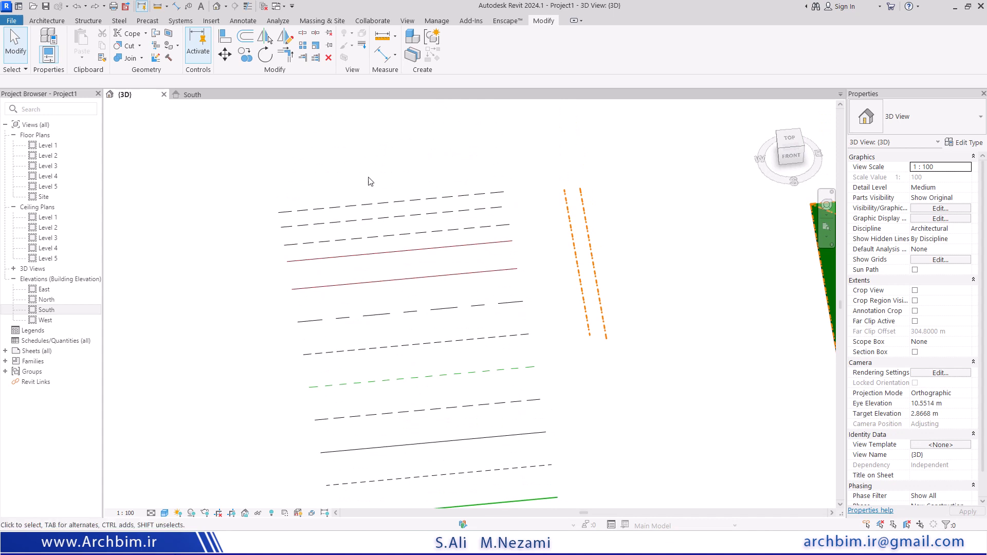
{"action": "middle_click_drag", "start_coordinate": [619, 280], "coordinate": [600, 292], "text": "shift"}
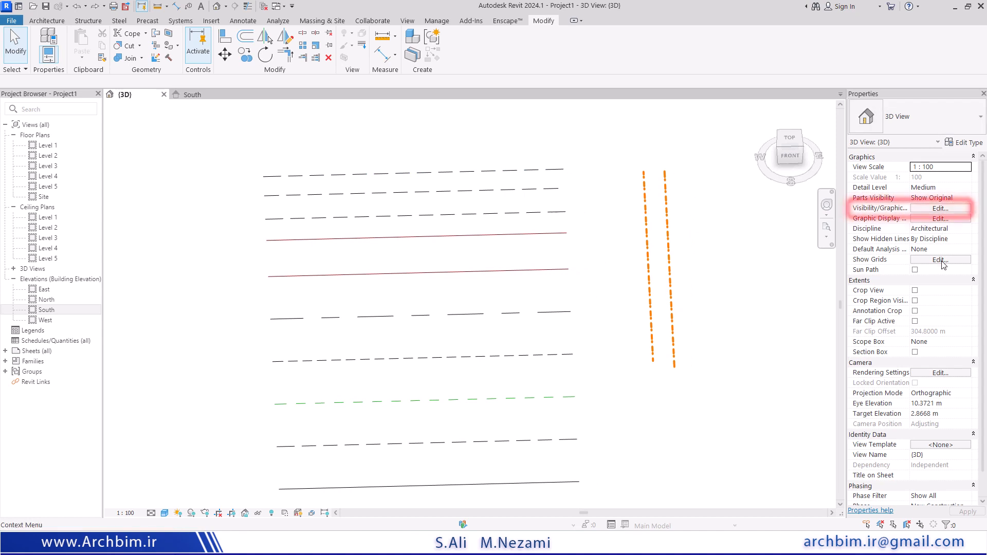
{"action": "left_click", "coordinate": [935, 210]}
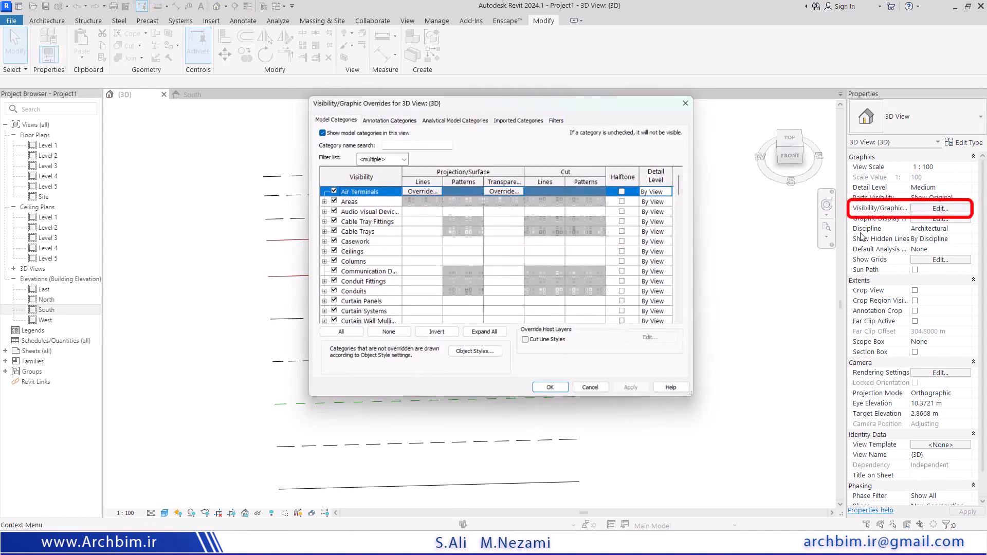
{"action": "left_click", "coordinate": [602, 395]}
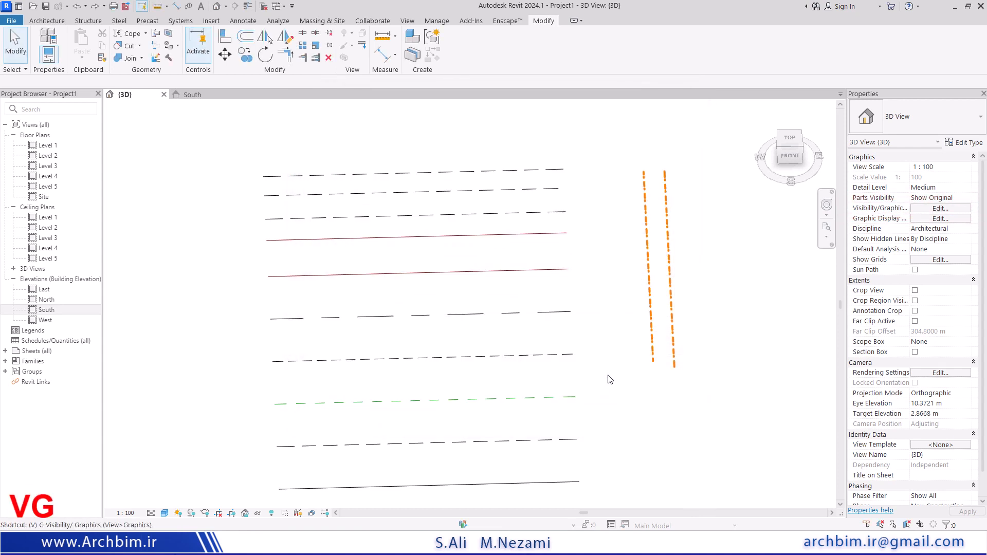
Step: Reopen the 3D view's Visibility/Graphic Overrides, expand the Lines model category, and position the dialog so the orange lines stay visible
{"action": "key", "text": "g"}
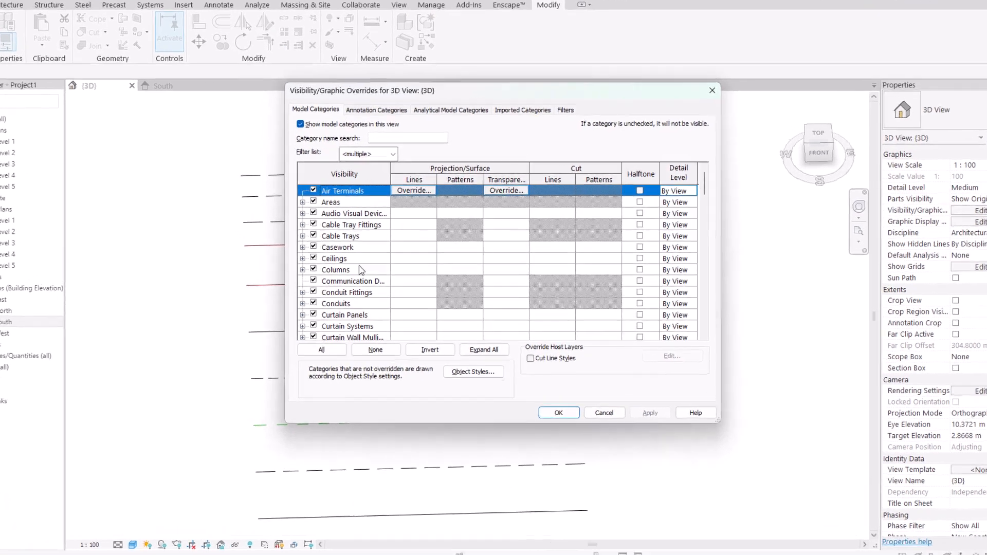
{"action": "scroll", "coordinate": [369, 262], "scroll_direction": "down", "scroll_amount": 1}
{"action": "left_click", "coordinate": [368, 262]}
{"action": "key", "text": "l"}
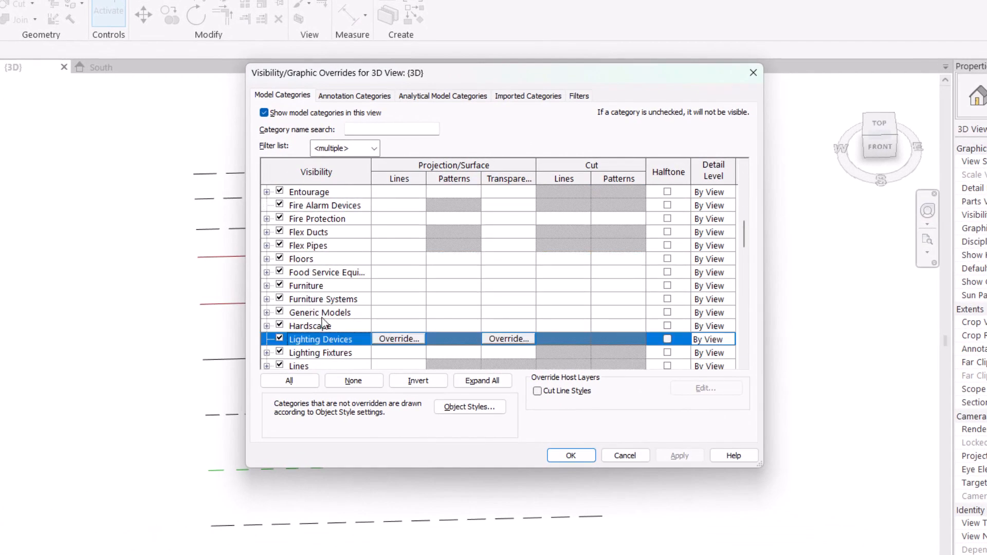
{"action": "scroll", "coordinate": [287, 355], "scroll_direction": "down", "scroll_amount": 1}
{"action": "left_click", "coordinate": [265, 353]}
{"action": "scroll", "coordinate": [344, 304], "scroll_direction": "down", "scroll_amount": 1}
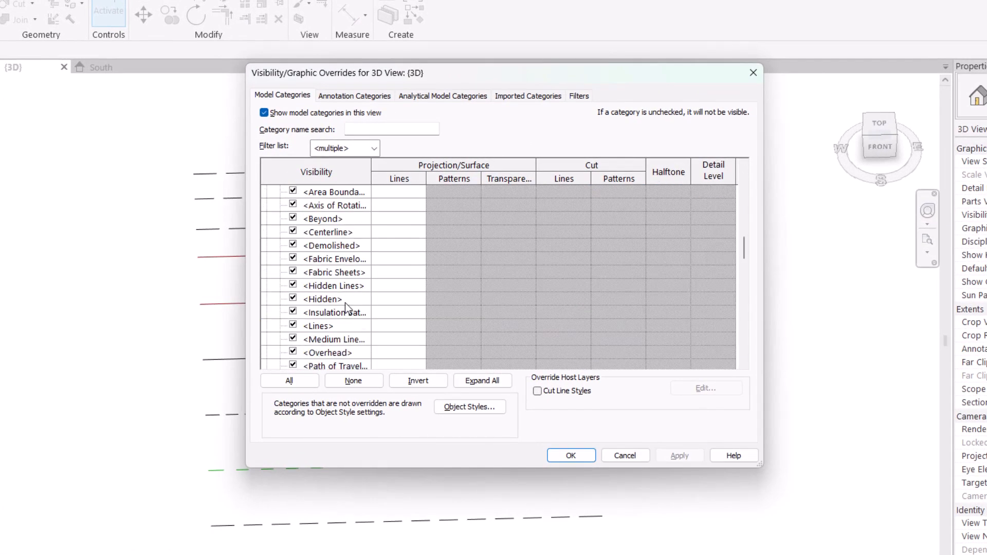
{"action": "left_click_drag", "start_coordinate": [459, 74], "coordinate": [756, 18]}
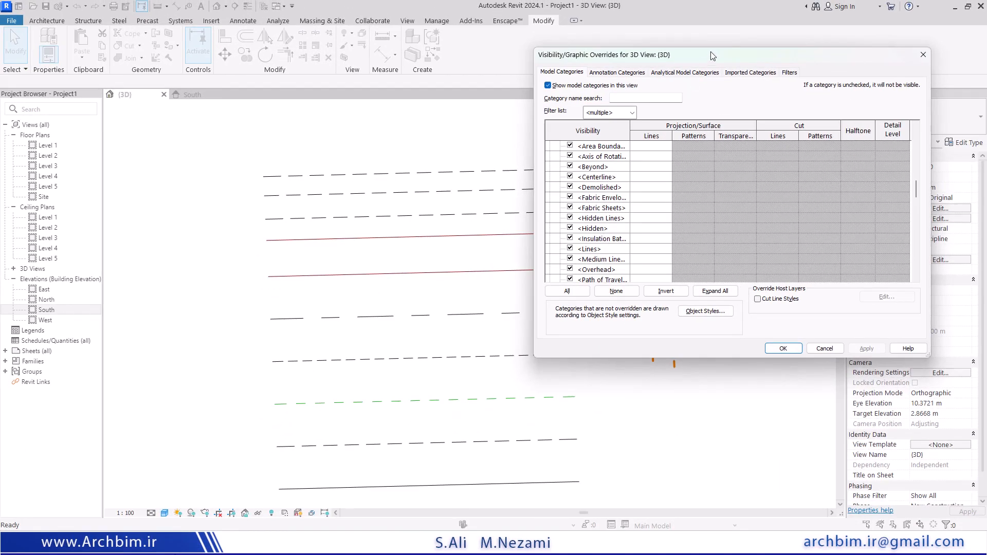
{"action": "left_click_drag", "start_coordinate": [713, 57], "coordinate": [314, 73]}
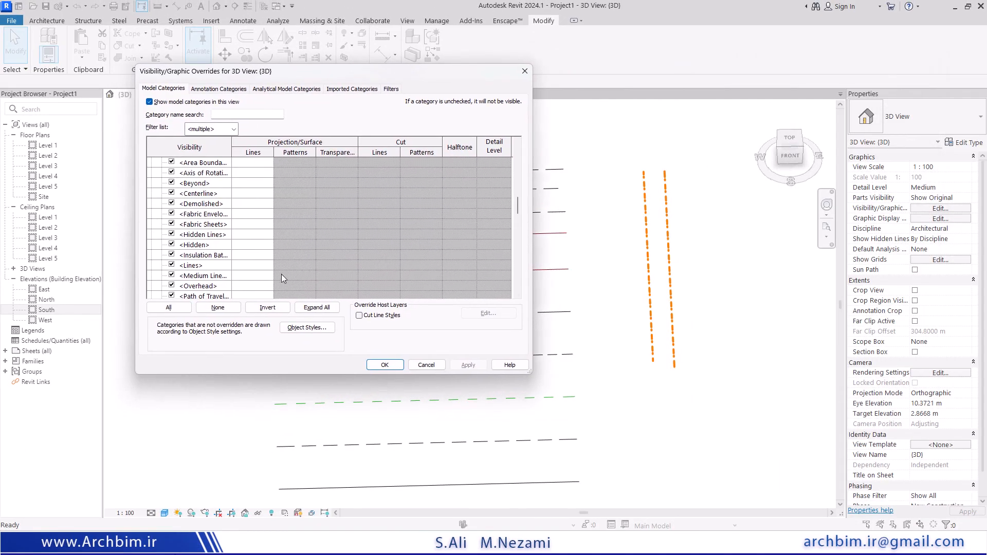
Step: Override the projection line pattern of the Line 001 subcategory with Triple dash
{"action": "scroll", "coordinate": [283, 277], "scroll_direction": "down", "scroll_amount": 3}
{"action": "left_click", "coordinate": [202, 287]}
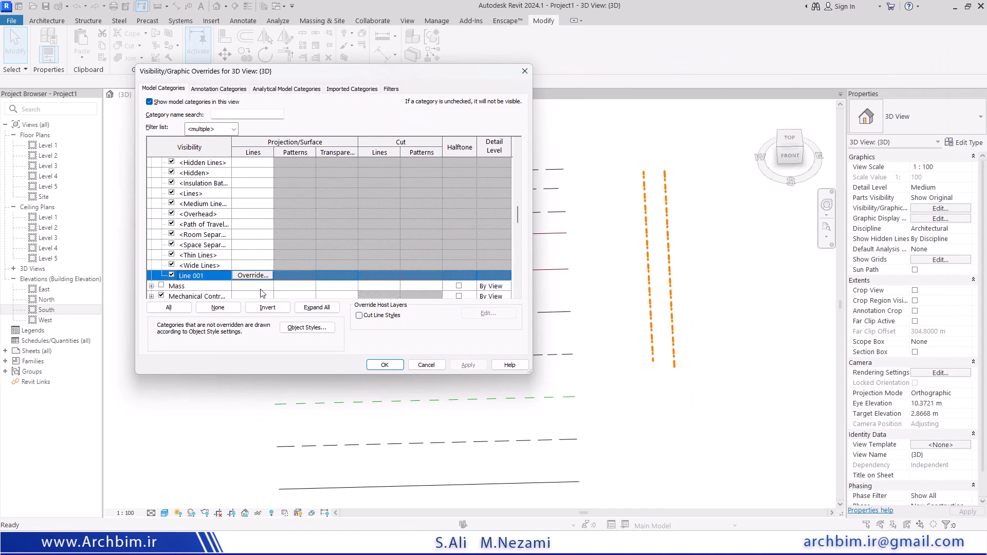
{"action": "left_click", "coordinate": [252, 275]}
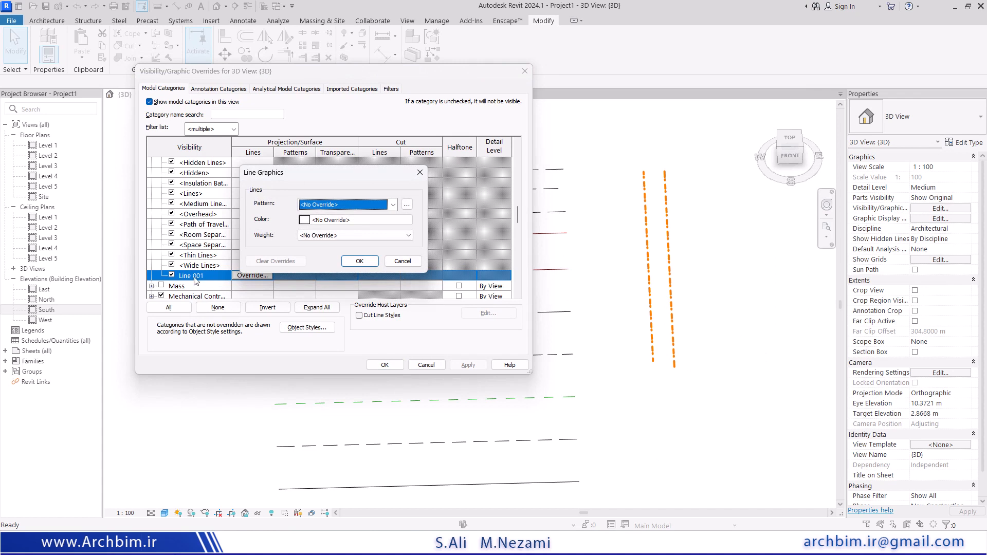
{"action": "left_click", "coordinate": [366, 206]}
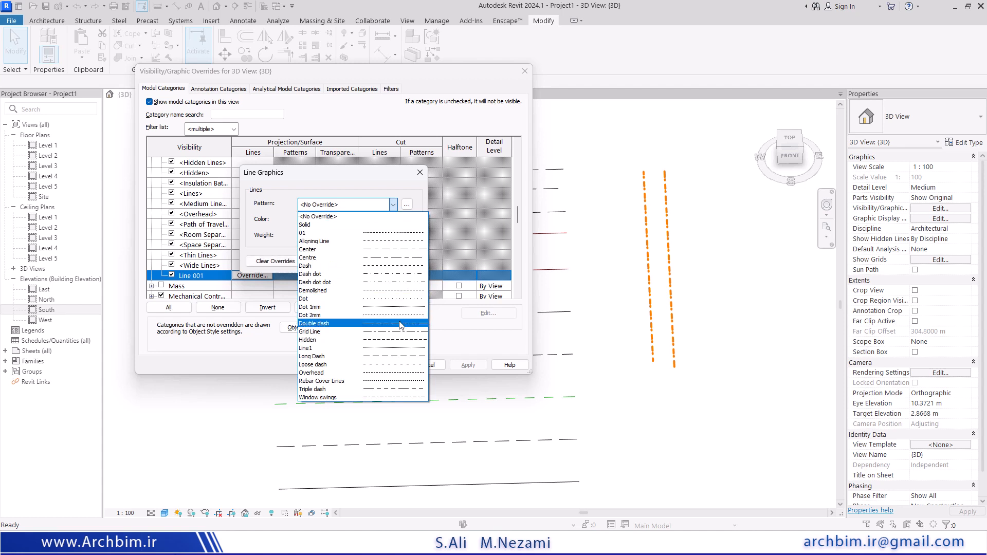
{"action": "left_click", "coordinate": [386, 389]}
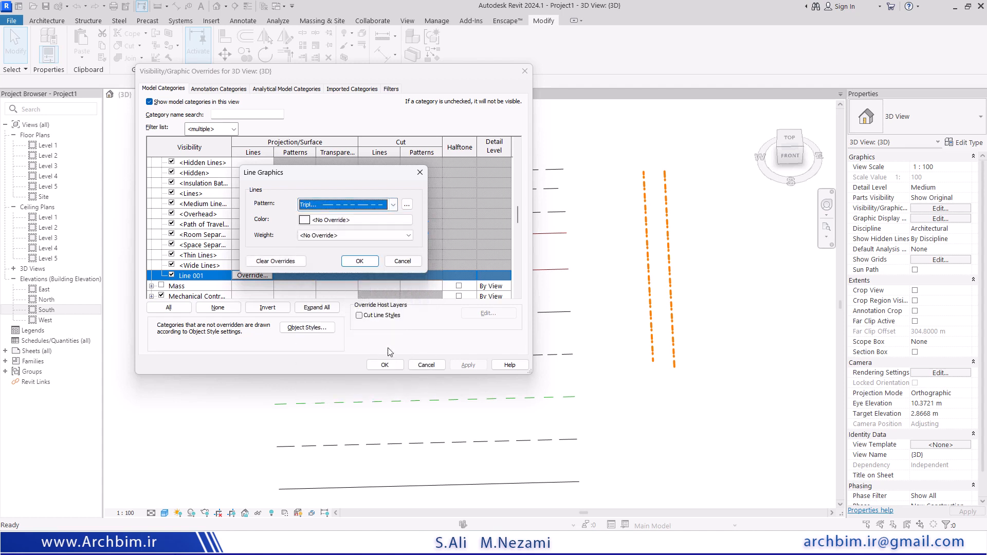
Step: Set the Line 001 override to Magenta with line weight 3, and apply the overrides to the 3D view
{"action": "left_click", "coordinate": [379, 219]}
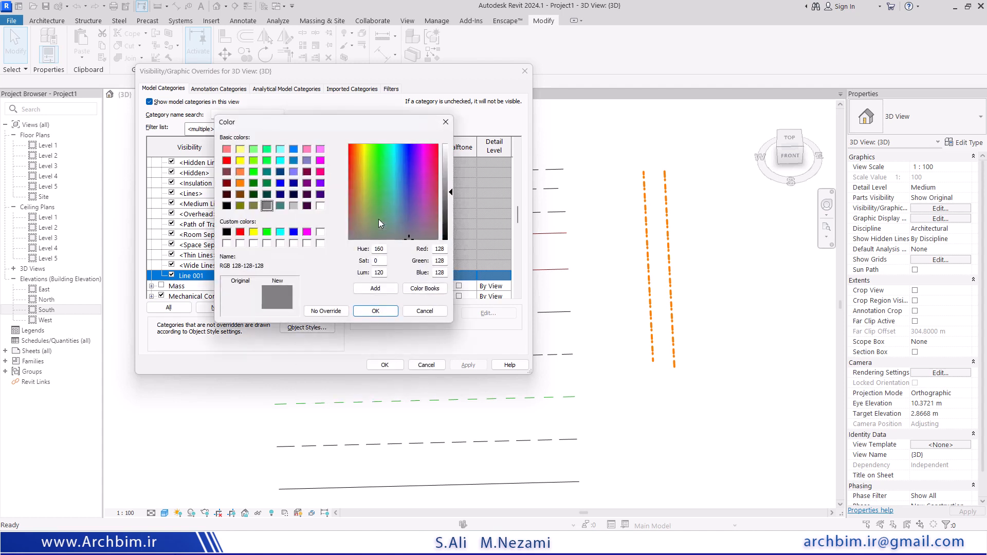
{"action": "left_click", "coordinate": [306, 233]}
{"action": "left_click", "coordinate": [376, 311]}
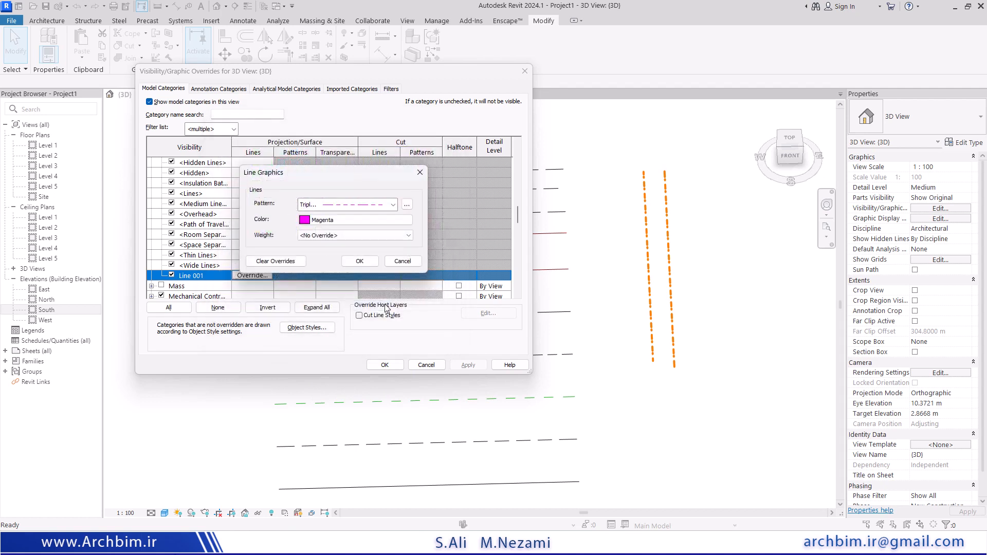
{"action": "left_click", "coordinate": [363, 236]}
{"action": "left_click", "coordinate": [359, 267]}
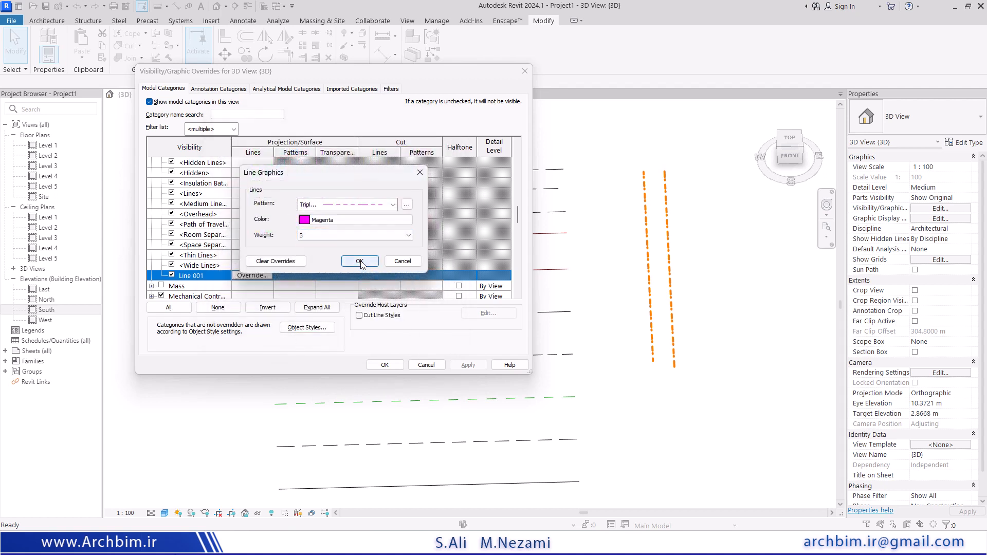
{"action": "left_click", "coordinate": [360, 261]}
{"action": "left_click", "coordinate": [385, 365]}
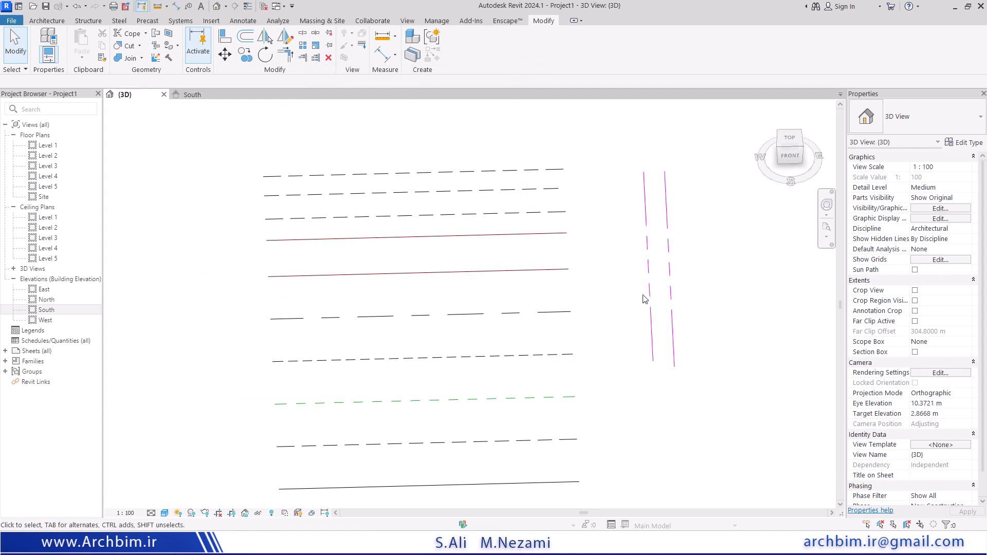
Step: Select the right one of the two magenta lines to check its line style, and clear the selection
{"action": "left_click", "coordinate": [671, 232]}
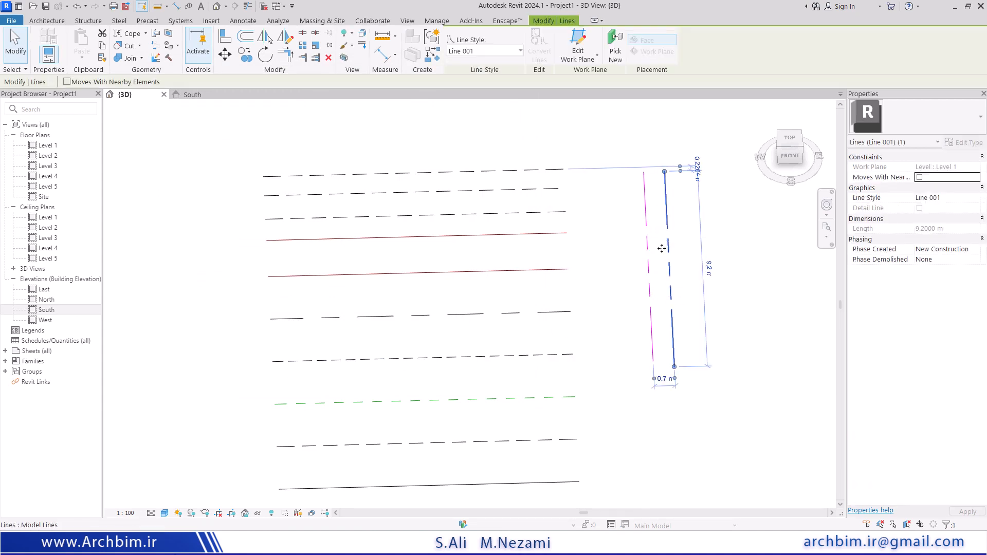
{"action": "left_click", "coordinate": [612, 265]}
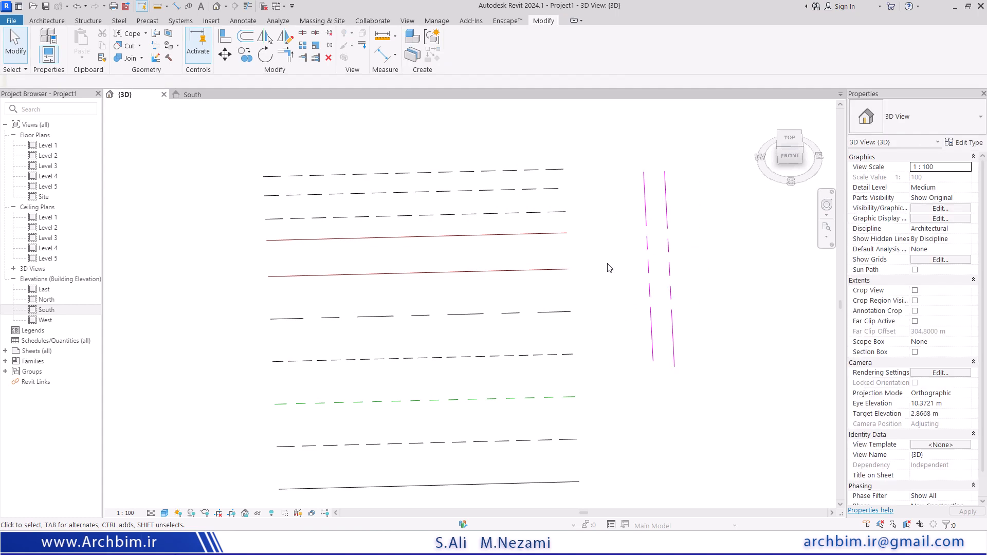